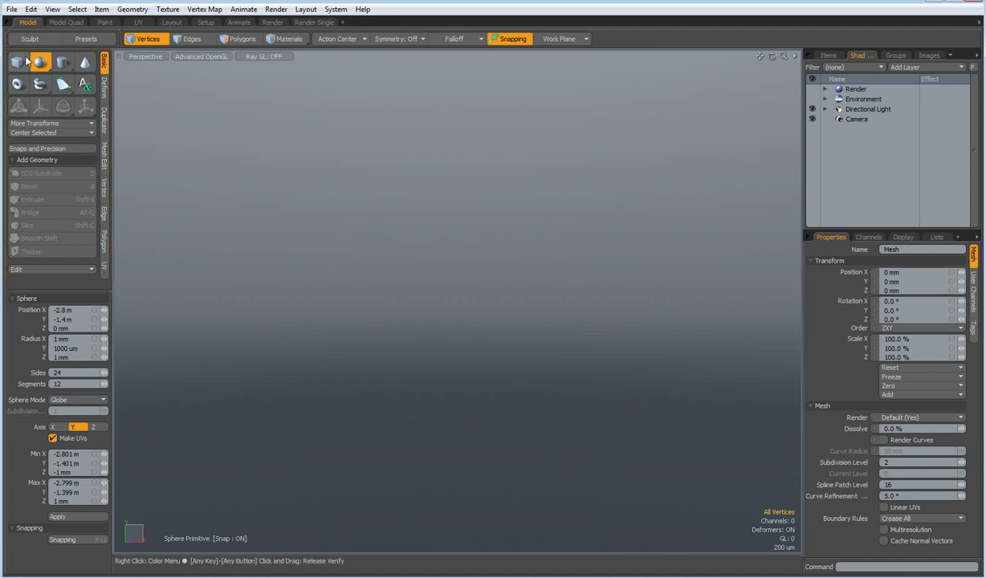
- Create a sphere in Tesselation mode with subdivision 1 and a 1 m radius on all axes, and fit it in view
left_click(106, 403)
left_click(108, 418)
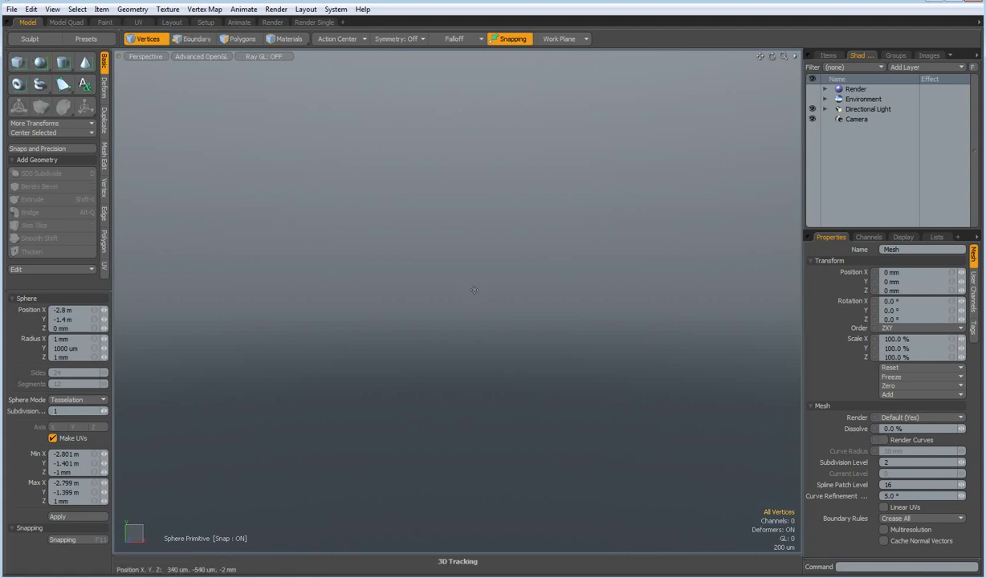
left_click_drag(470, 290, 509, 290)
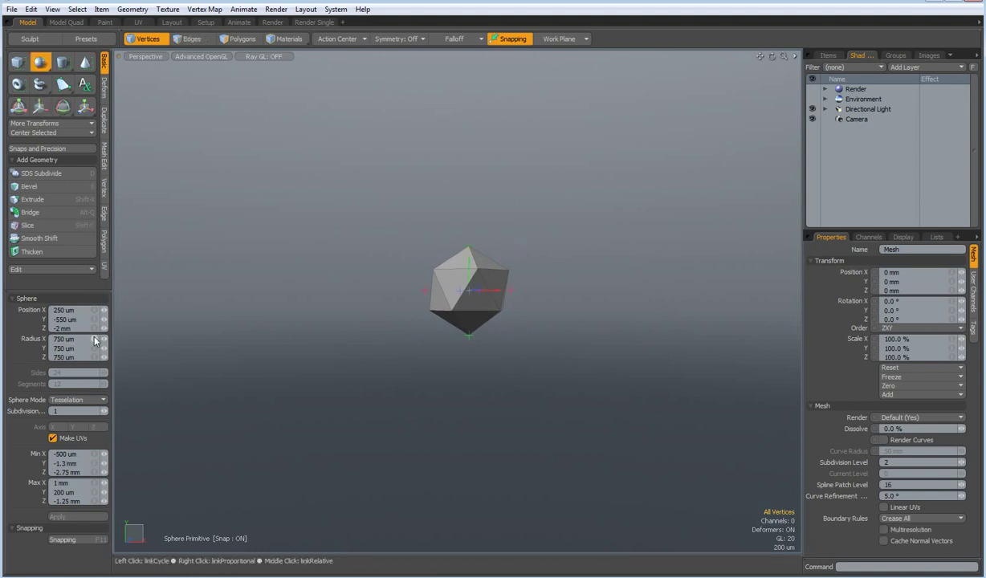
type("1m")
key("Return")
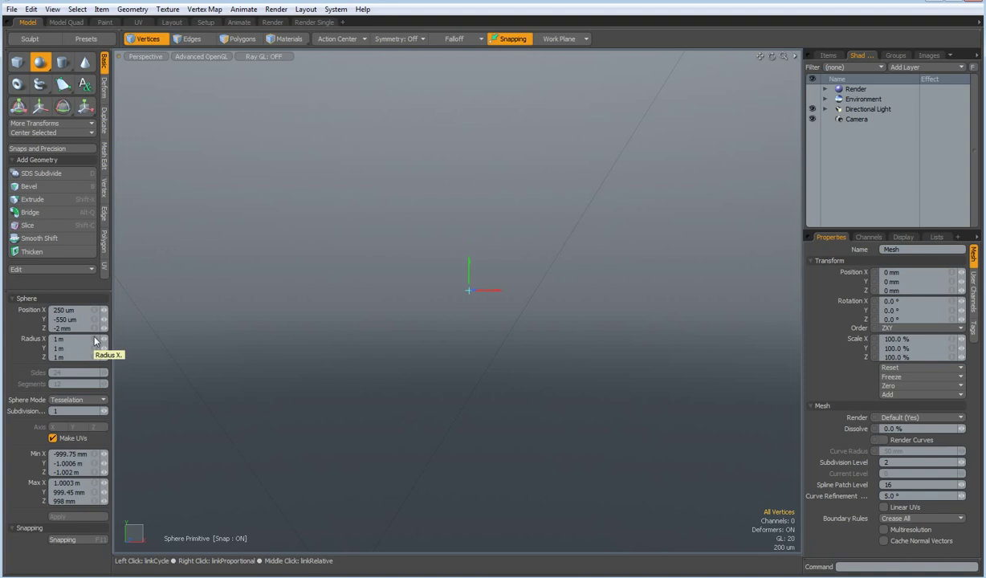
left_click(47, 133)
left_click(47, 133)
key("a")
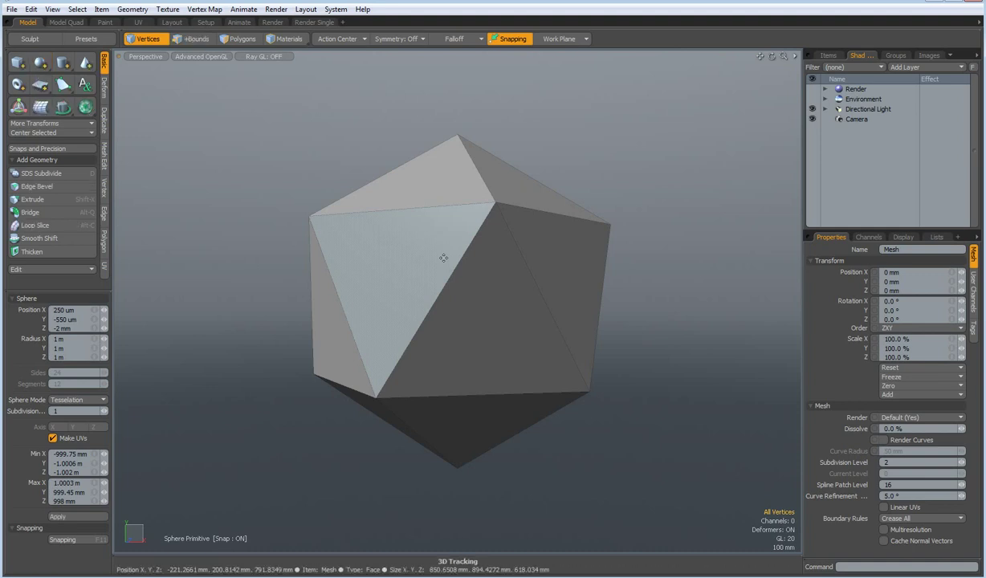
- Select three non-adjacent triangular polygons on the underside of the sphere from the Bottom view
key("shift+KP_1")
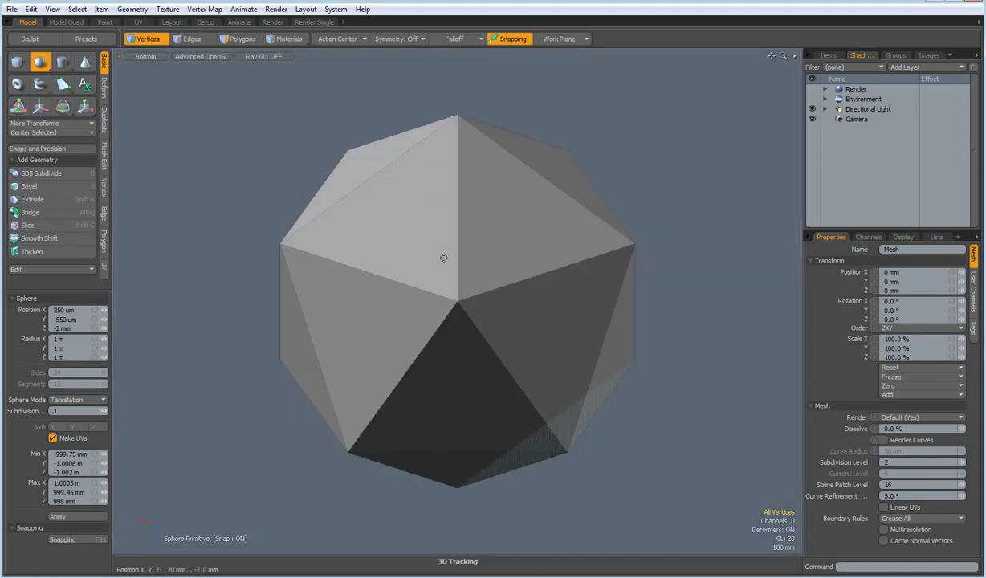
key("3")
left_click(433, 403)
left_click(408, 188, "shift")
left_click(548, 214, "shift")
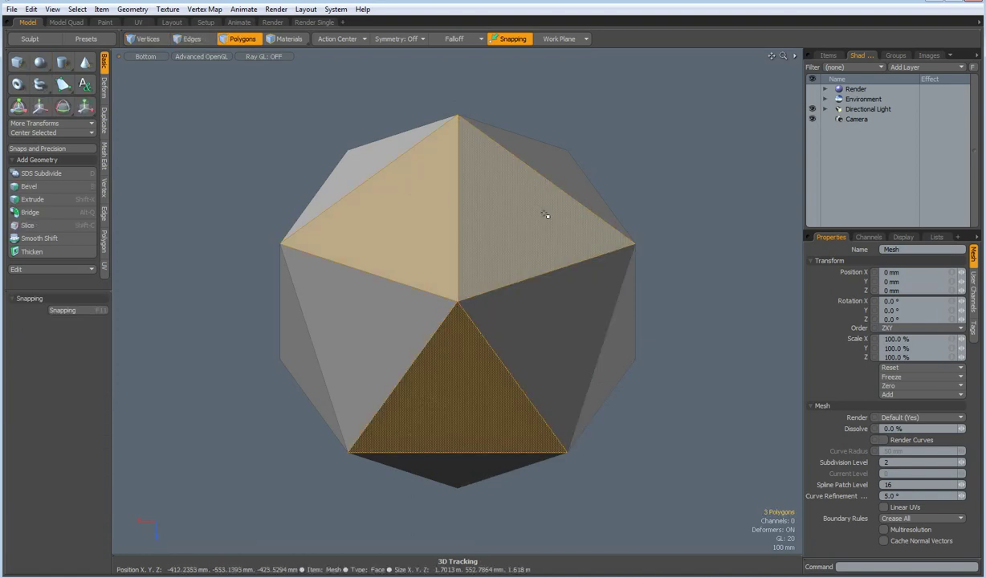
- Bevel the three selected polygons individually, with Group Polygons off and an inset of 60 mm
key("b")
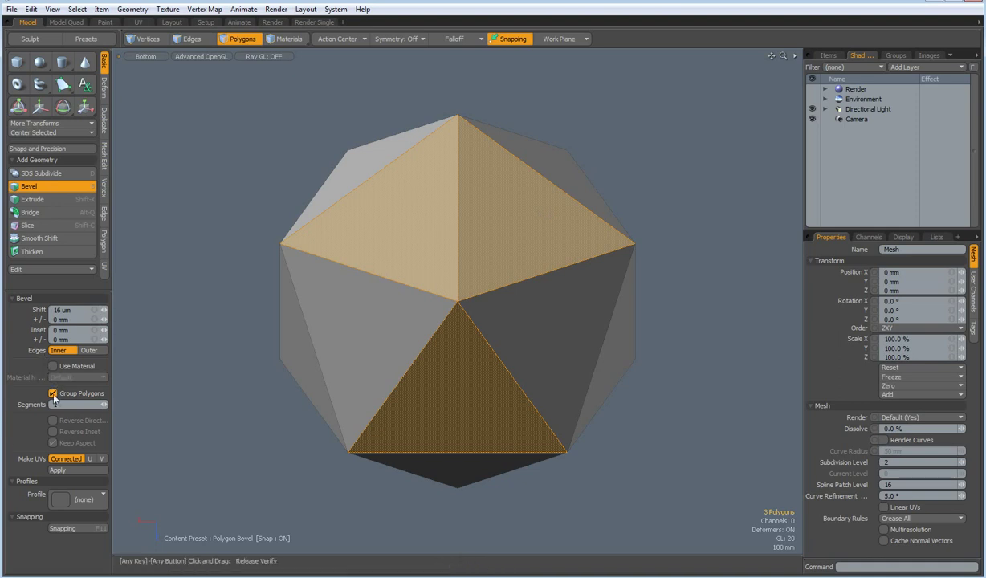
left_click(521, 231)
left_click_drag(514, 322, 510, 320)
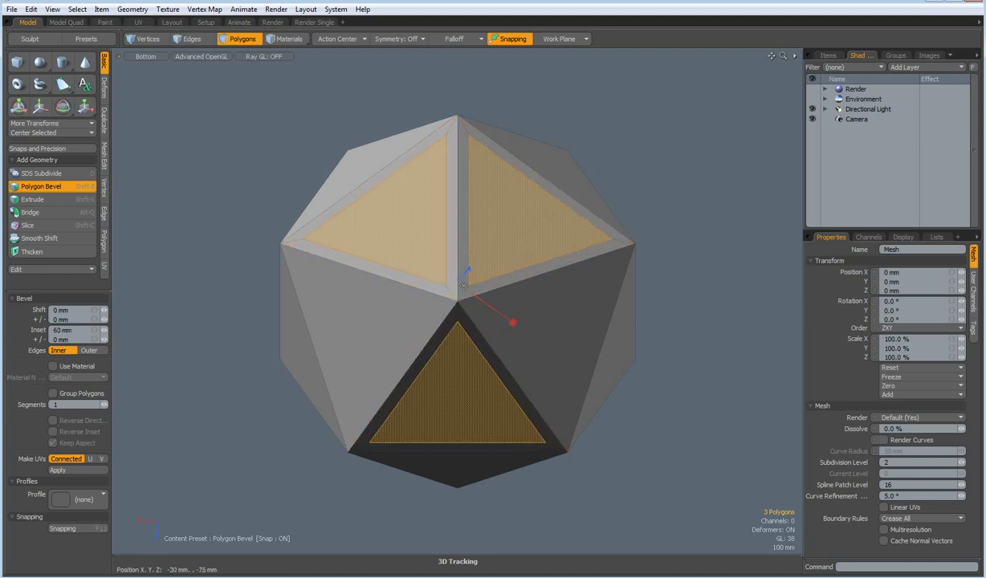
- Bevel the three inset polygons again with a 1.16 m shift and 70 mm inset to form tapered legs
key("ctrl+space")
left_click(537, 257)
left_click_drag(574, 176, 552, 297, "alt")
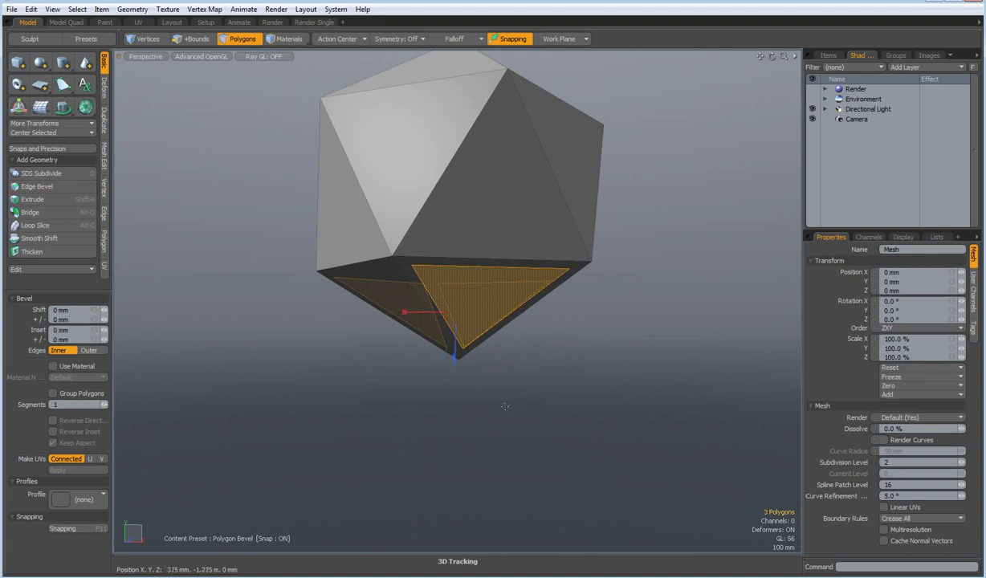
left_click(455, 359)
left_click_drag(455, 359, 402, 469)
scroll(443, 442, "down", 3)
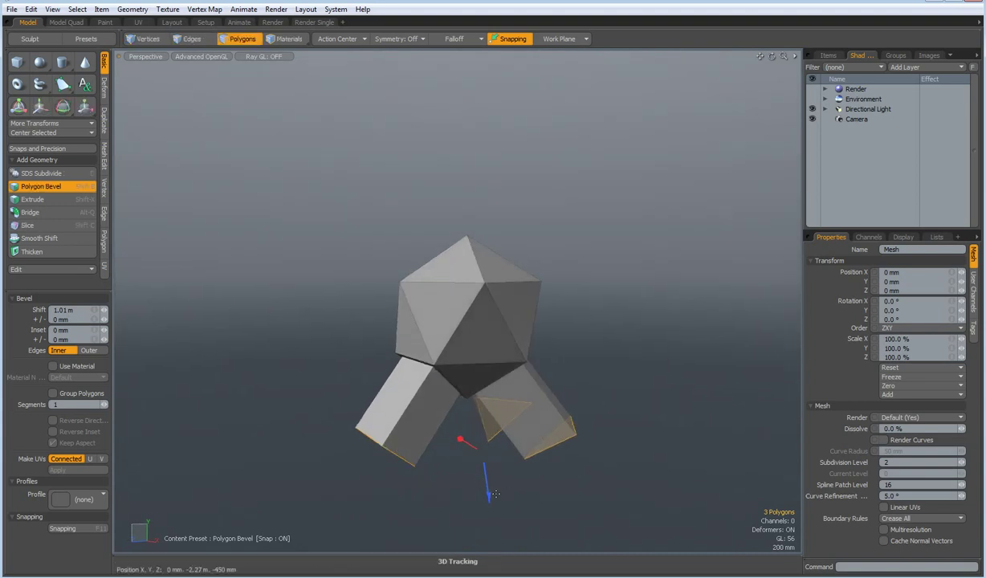
left_click_drag(488, 500, 489, 511)
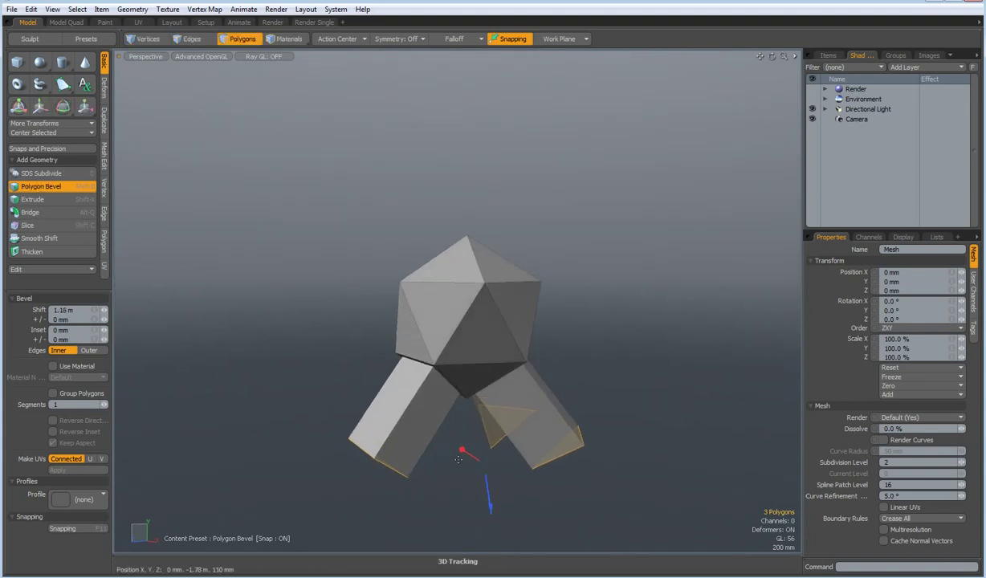
left_click_drag(463, 450, 468, 451)
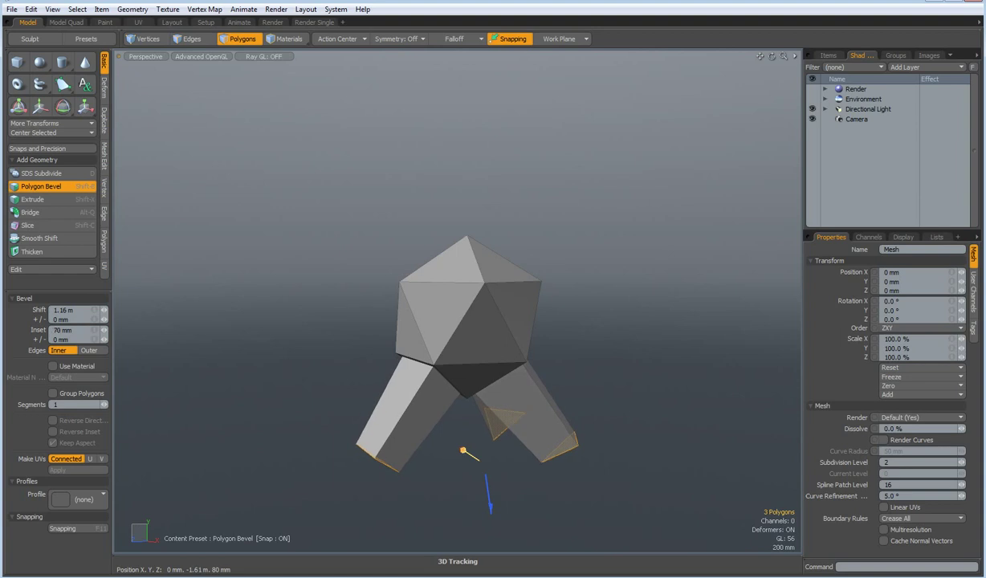
- Flatten the three leg ends by scaling them to 0% in Y
left_click_drag(581, 493, 584, 474, "alt")
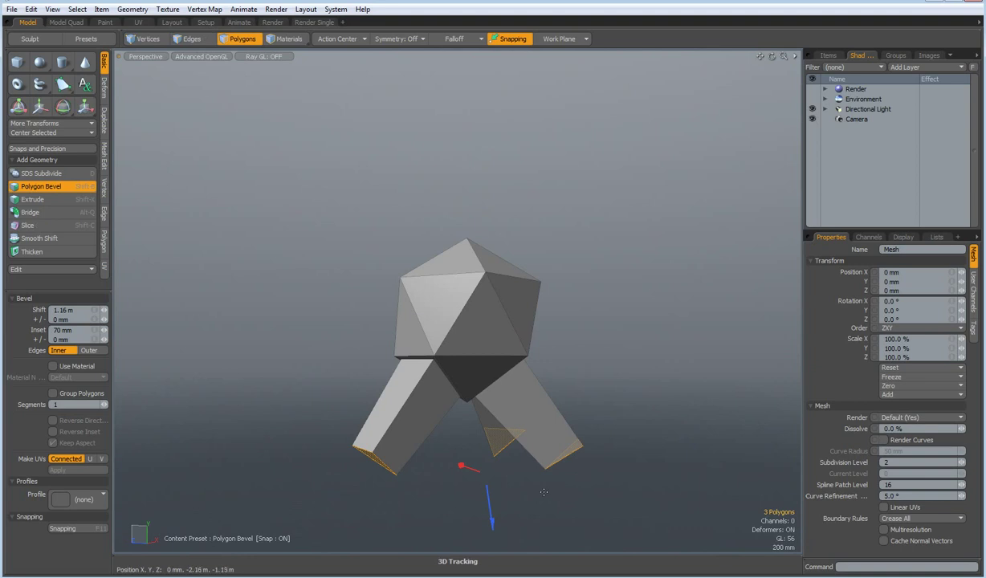
key("r")
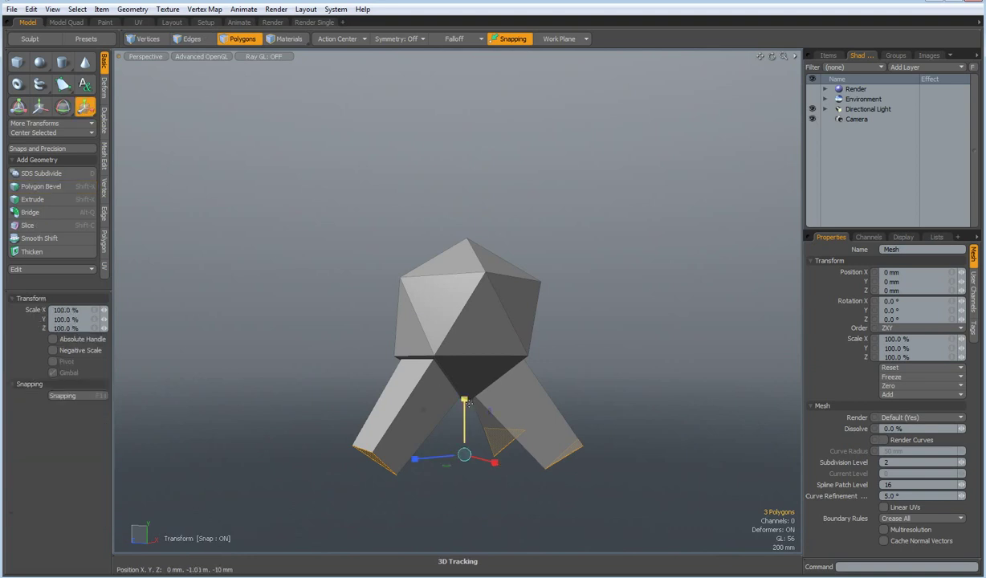
left_click_drag(466, 404, 466, 453)
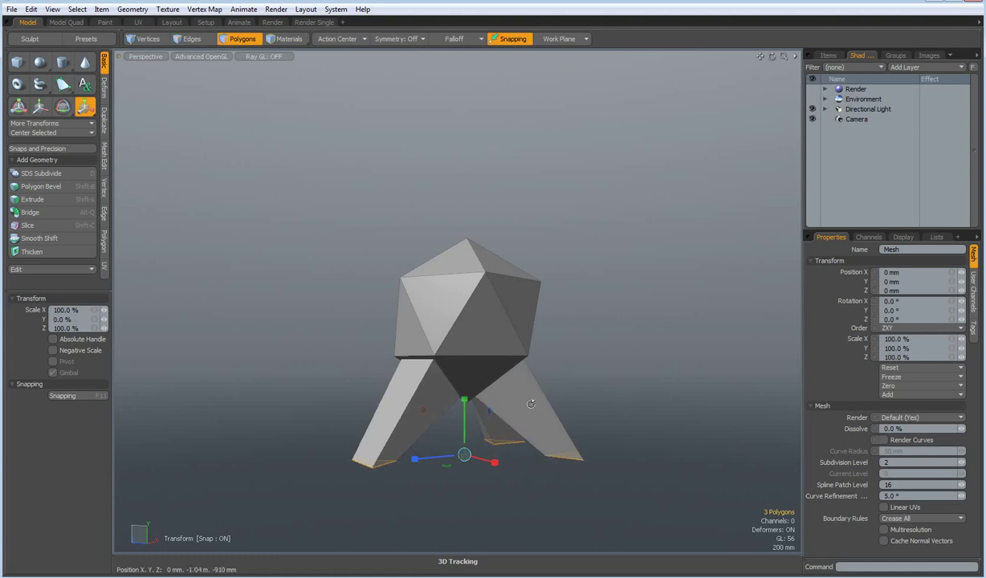
- Extrude the flat leg ends downward twice, first as a thin band, then with extents of -250 mm in Y and -10 mm in Z
left_click_drag(548, 453, 565, 343, "alt+shift")
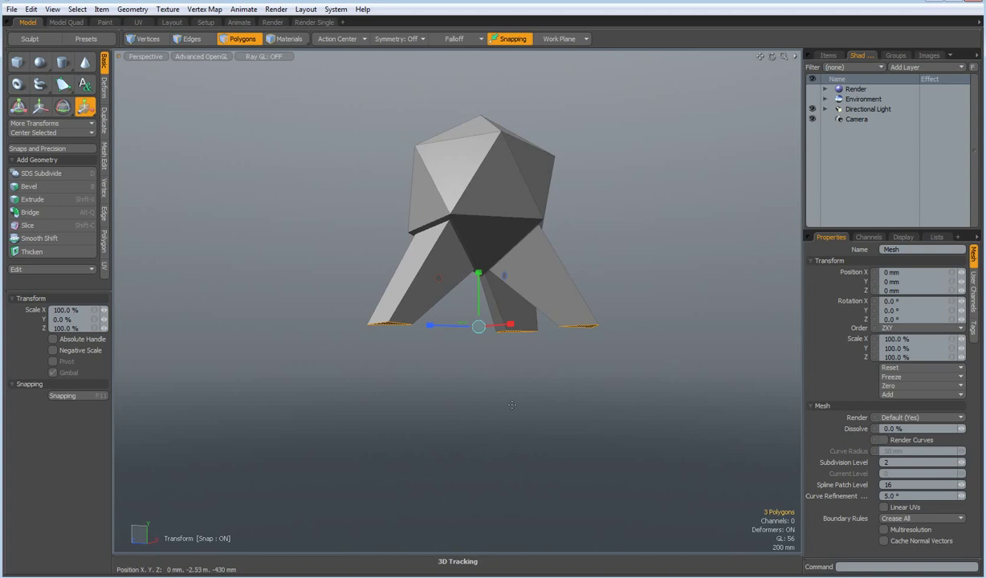
key("shift+x")
left_click(486, 360)
left_click_drag(479, 283, 478, 281)
left_click(471, 281, "shift")
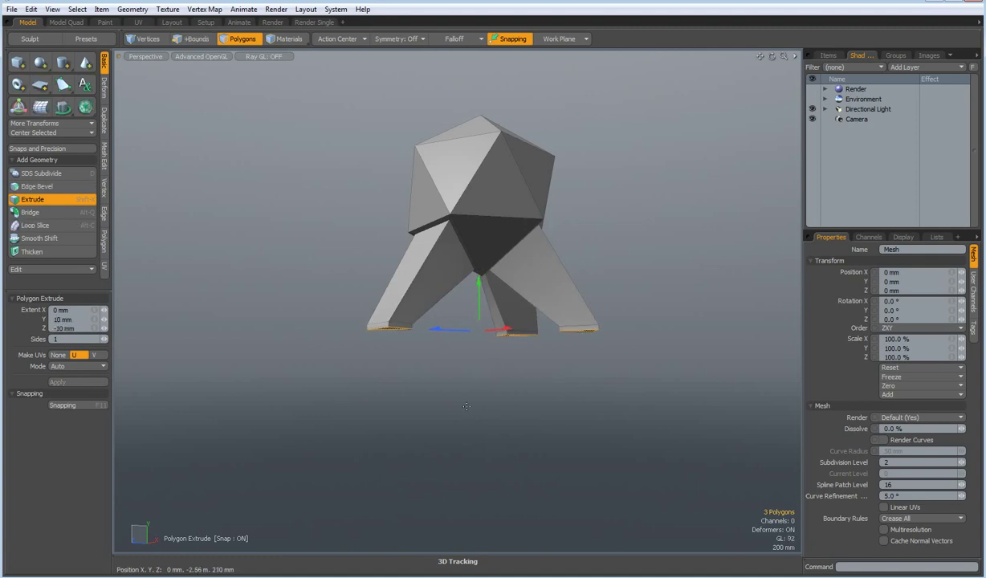
left_click_drag(478, 277, 478, 298)
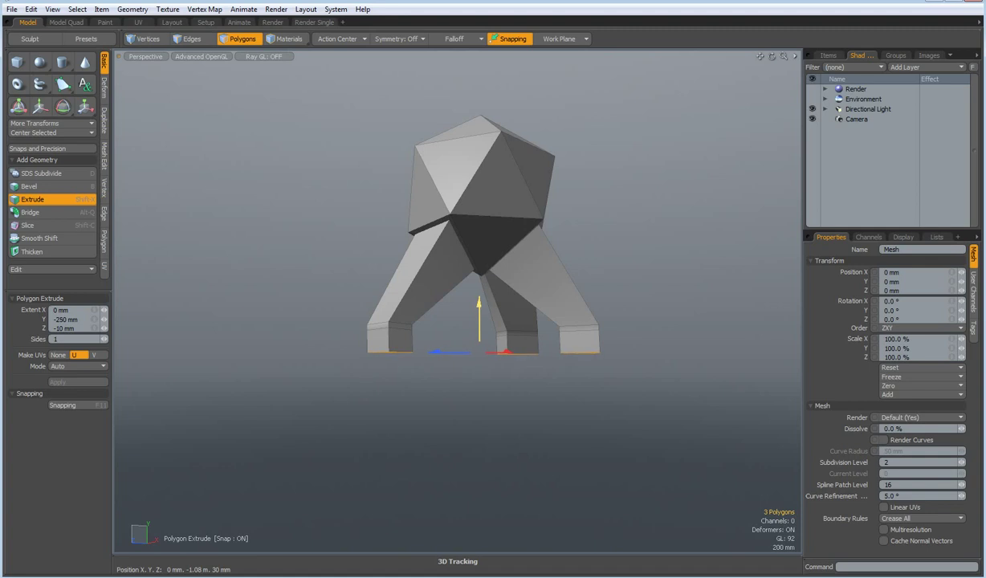
- Set the action center to Local and scale the three foot polygons to 159% in X and Y
left_click(325, 35)
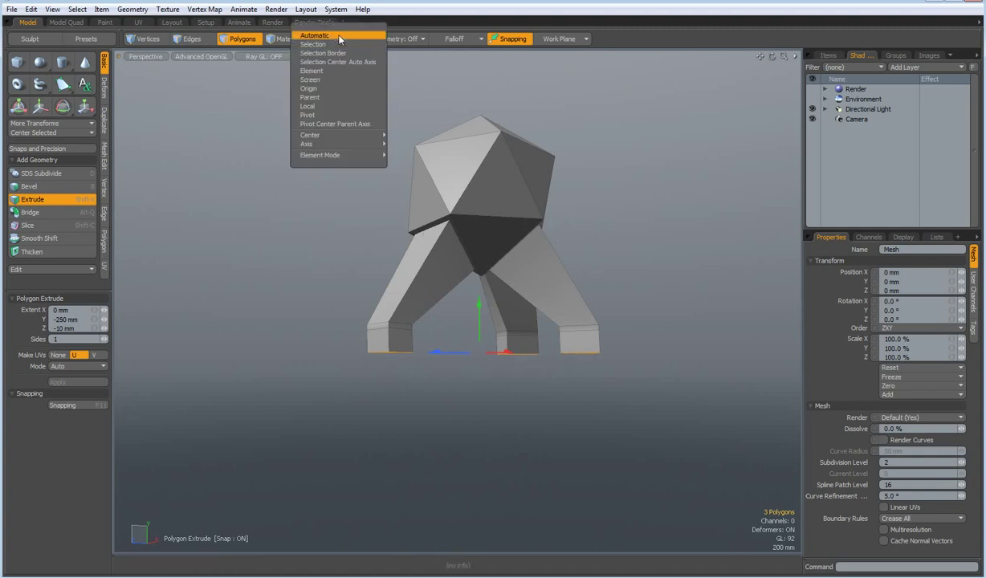
left_click(325, 106)
key("r")
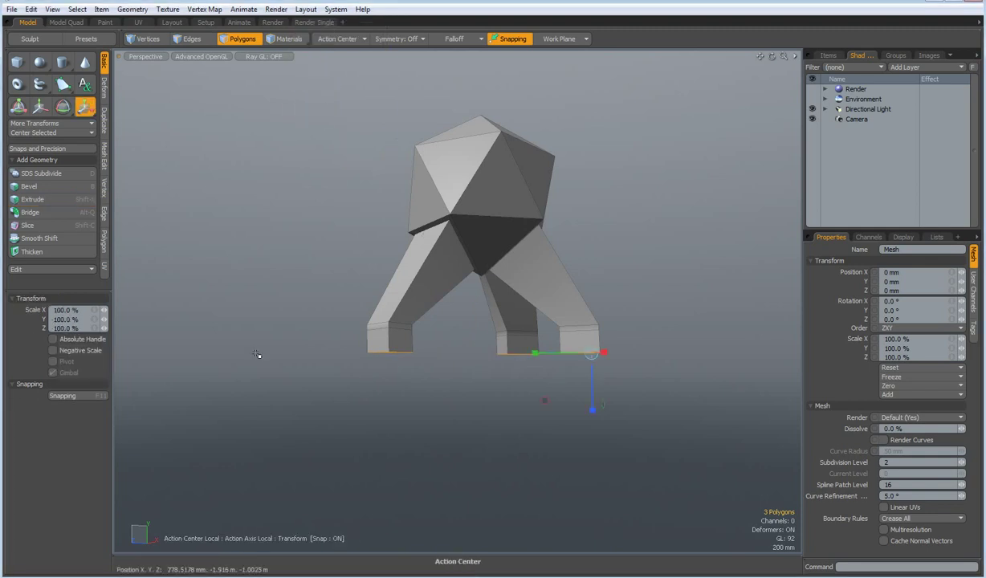
left_click_drag(554, 546, 578, 466, "alt")
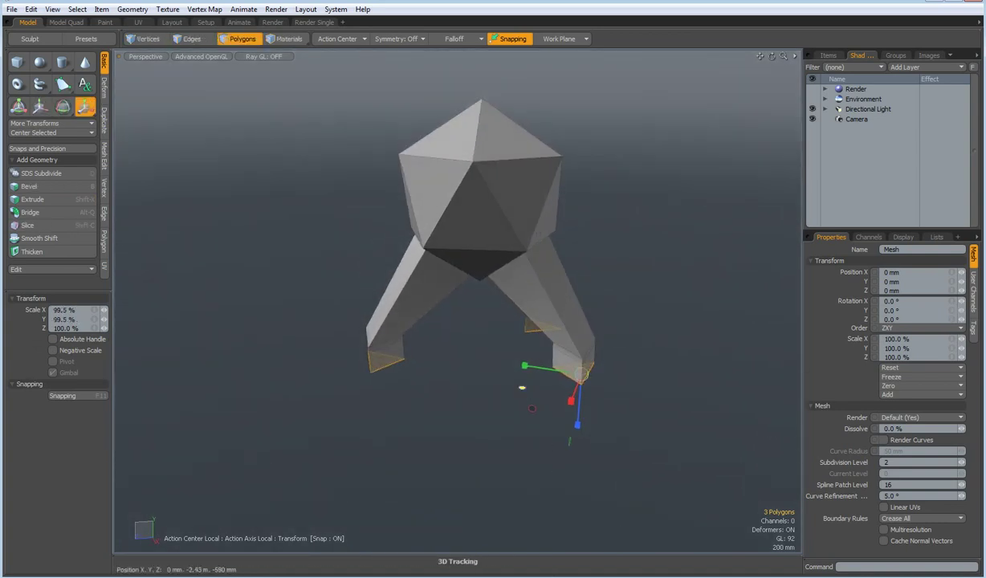
left_click_drag(521, 387, 572, 388)
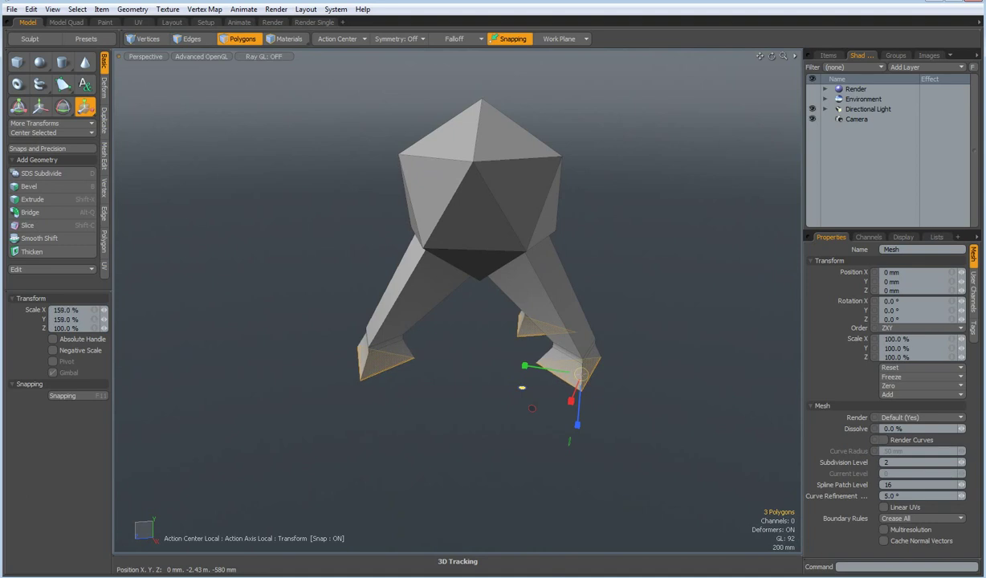
- Extrude the widened foot polygons 70 mm along local Z to form soles and clear the selection
left_click_drag(440, 411, 499, 377, "alt")
key("shift+x")
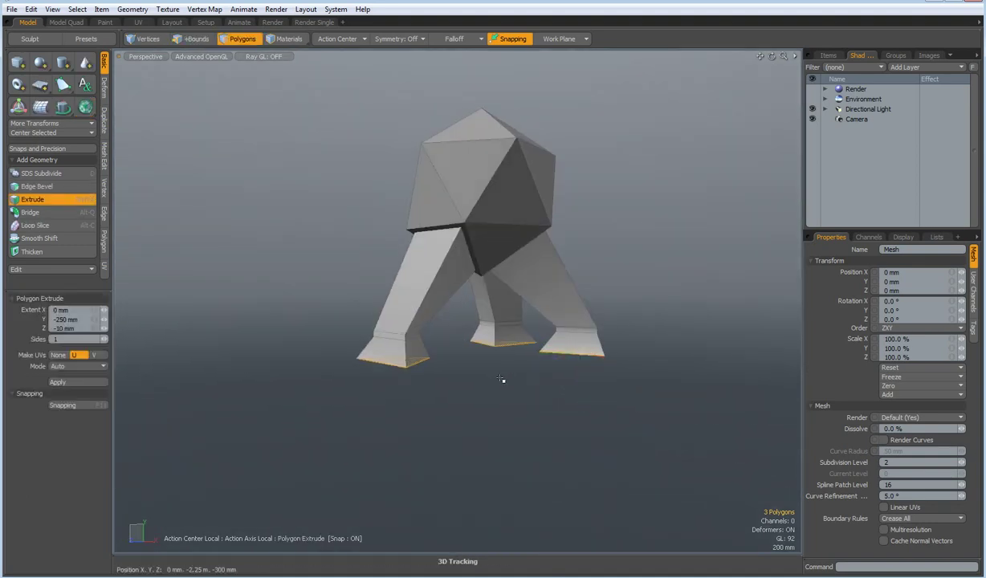
left_click(499, 377)
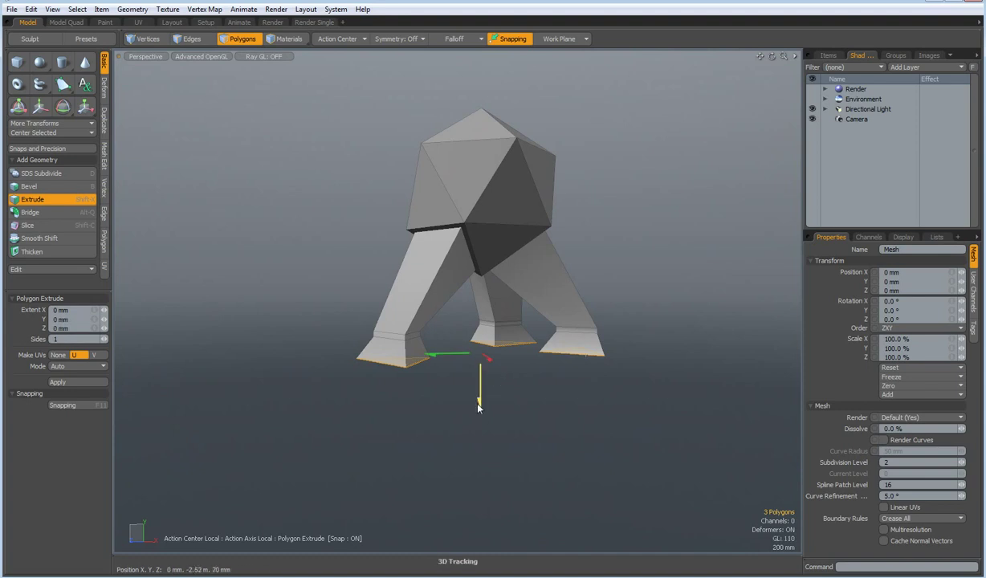
left_click_drag(484, 406, 484, 411)
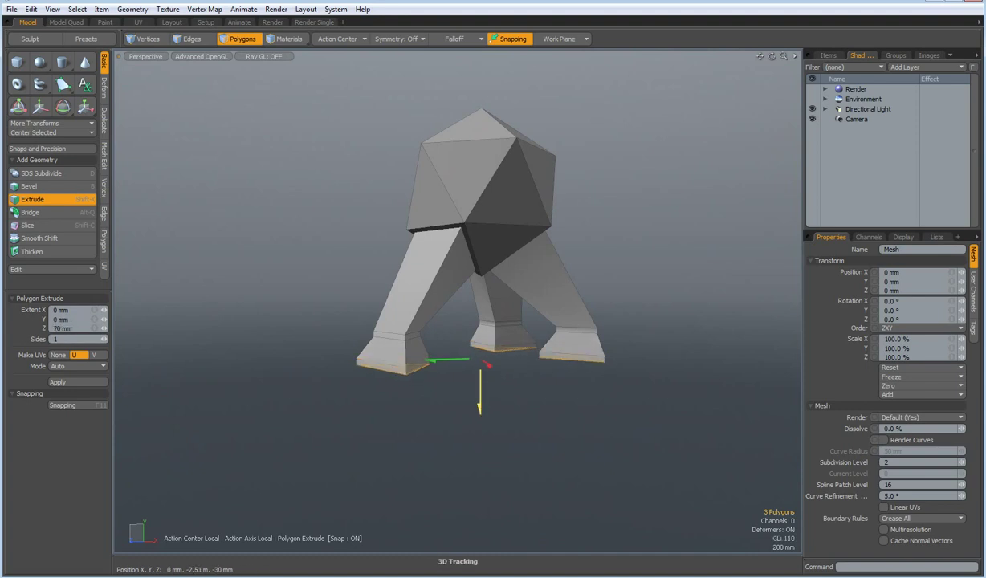
key("Escape")
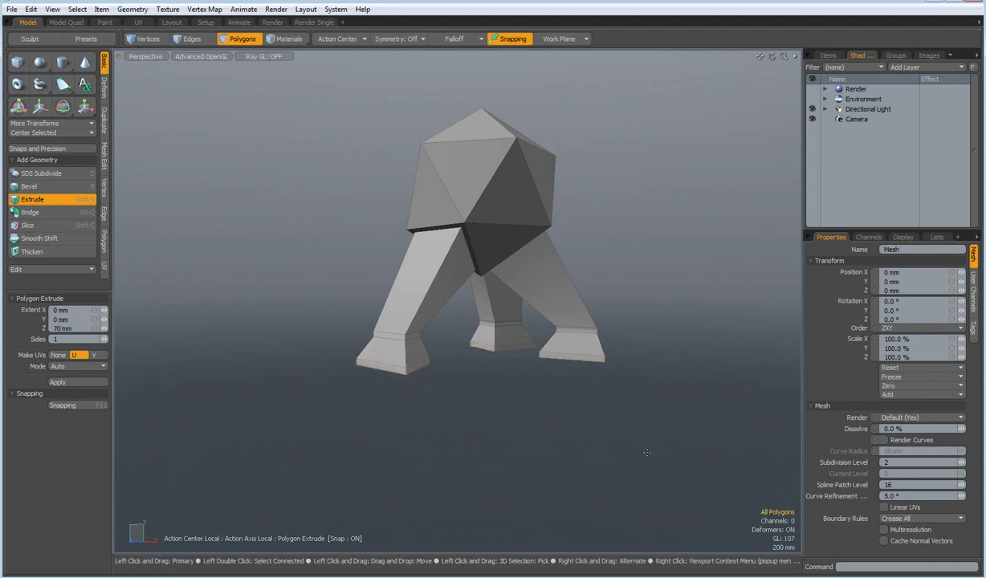
- Select lengthwise edges on all three legs in edge mode
left_click_drag(715, 306, 523, 334, "alt")
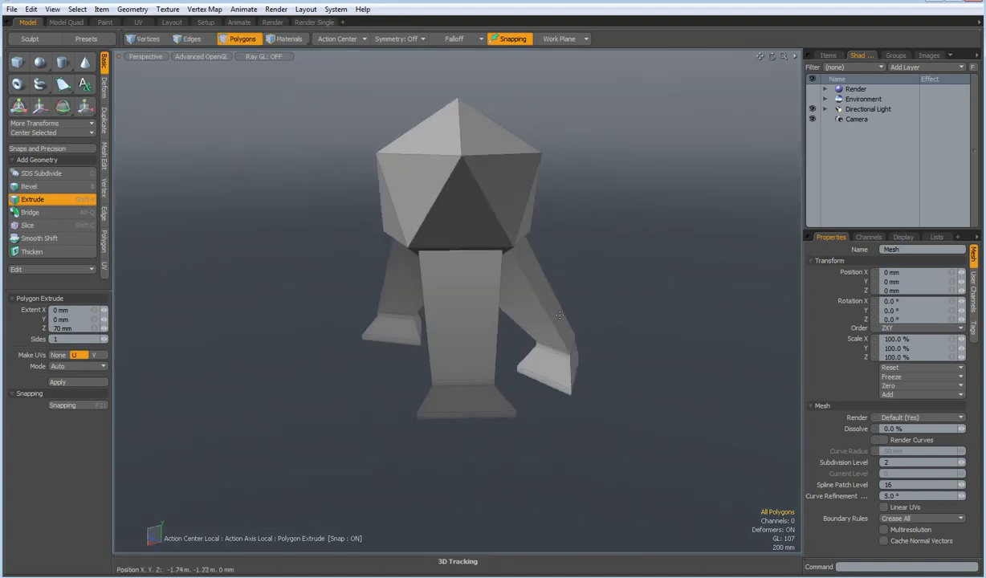
key("2")
left_click_drag(580, 288, 448, 325)
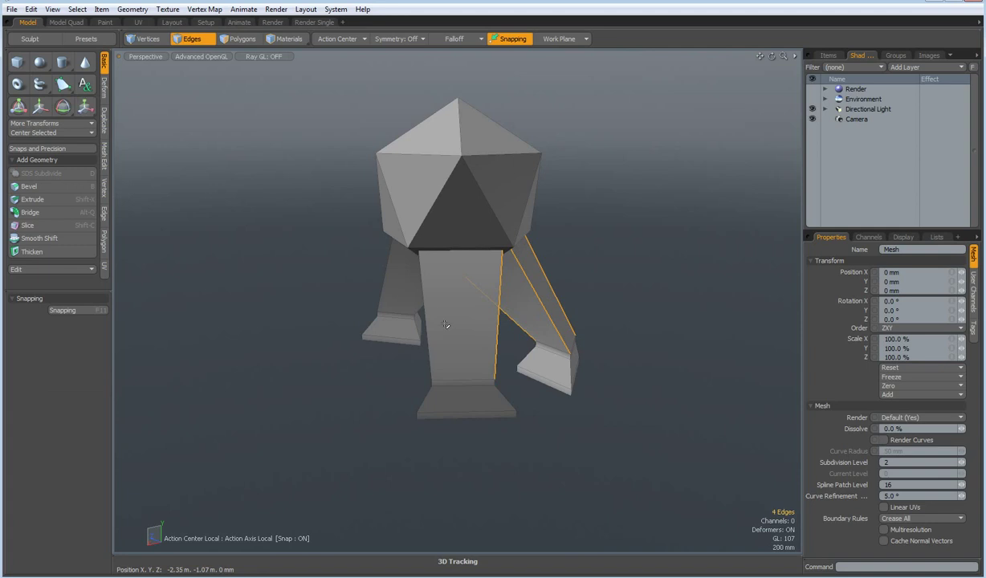
mouse_move(363, 274)
left_mouse_down("shift")
mouse_move(396, 295)
mouse_move(466, 288)
left_mouse_up("shift")
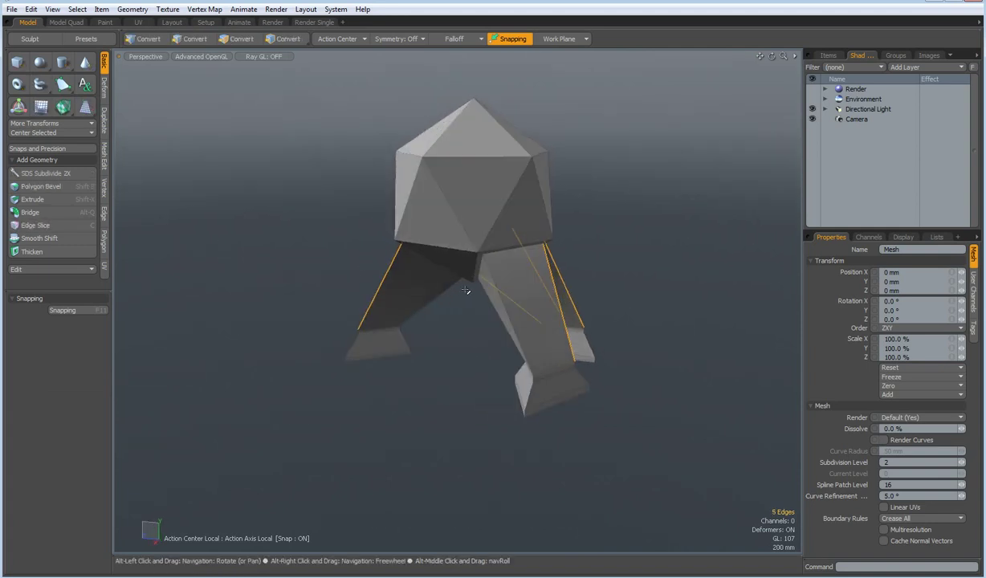
- Loop-slice all three legs with a single cut at 50% and clear the edge selection
key("alt+l")
left_click_drag(404, 399, 399, 415)
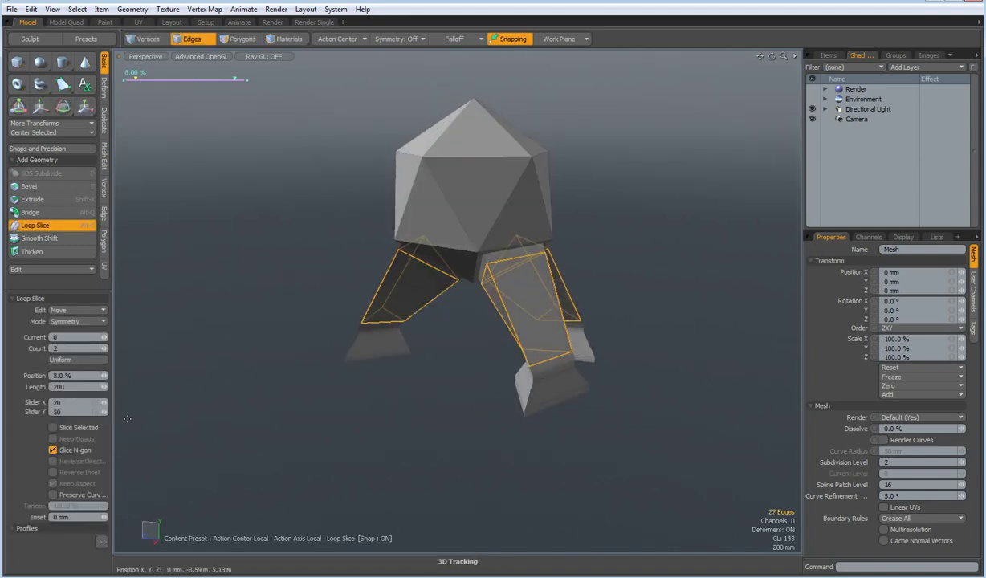
left_click(103, 348)
left_click_drag(329, 420, 431, 408, "alt")
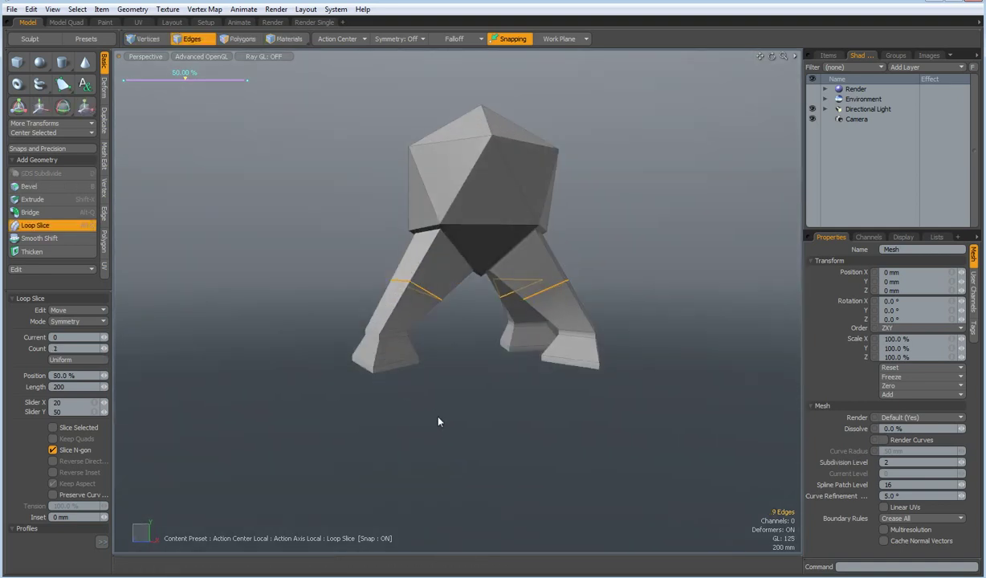
key("space")
left_click(439, 410)
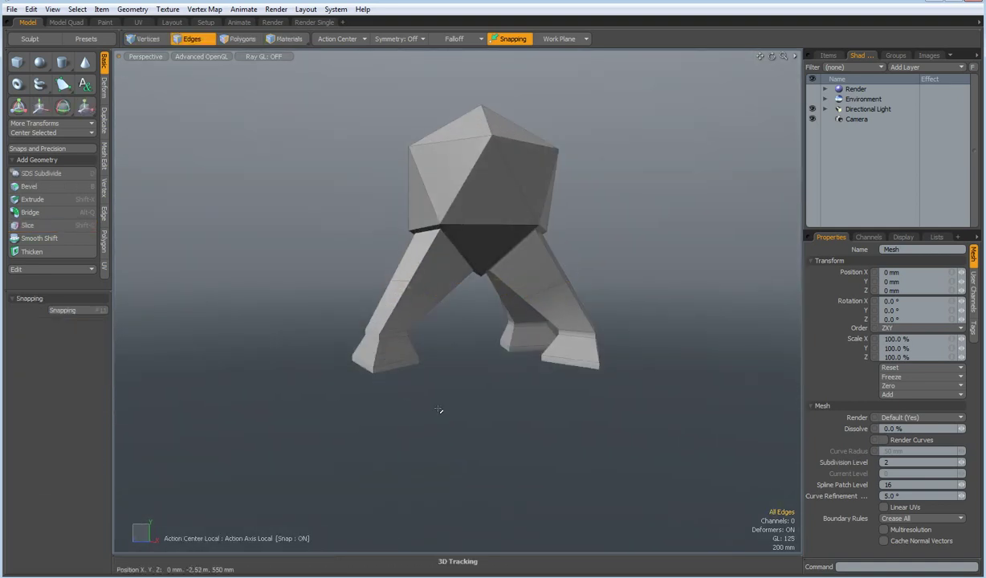
- Turn on subdivision smoothing for the mesh and apply SDS Subdivide once
key("Tab")
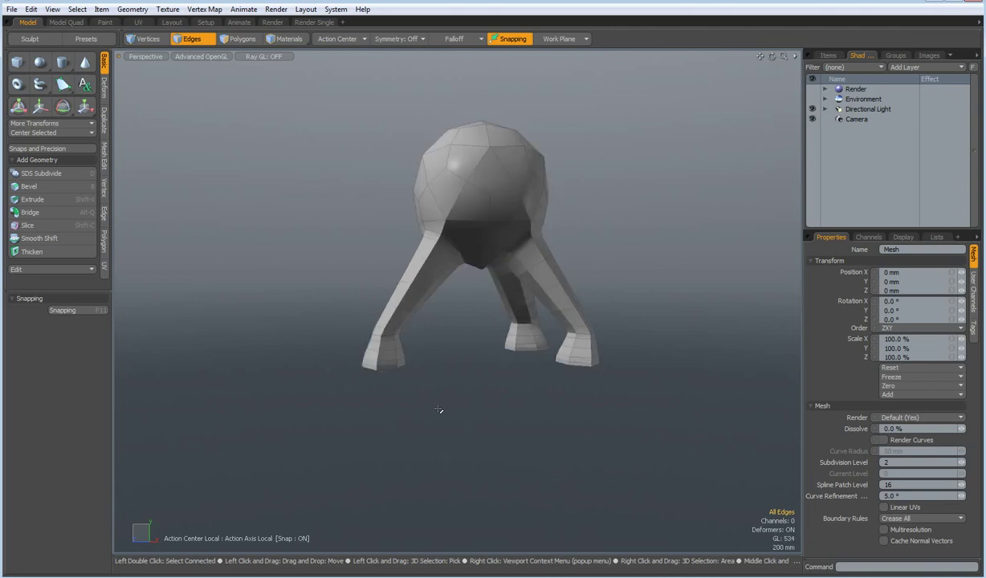
key("d")
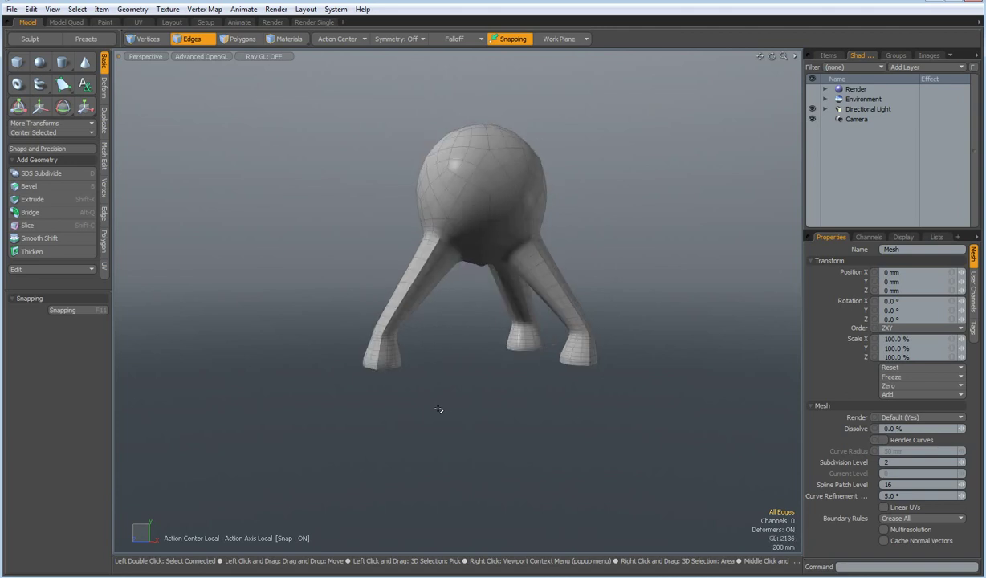
left_click_drag(488, 373, 633, 385, "alt")
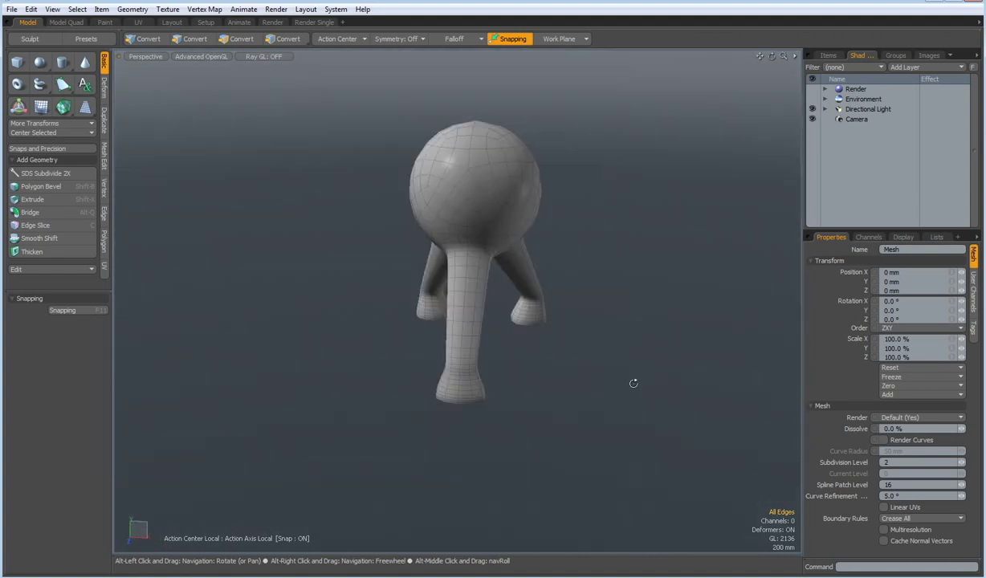
- Switch to polygon mode, clear the selection, and select three spaced pairs of adjacent polygons down the front leg
scroll(455, 279, "up", 3)
key("3")
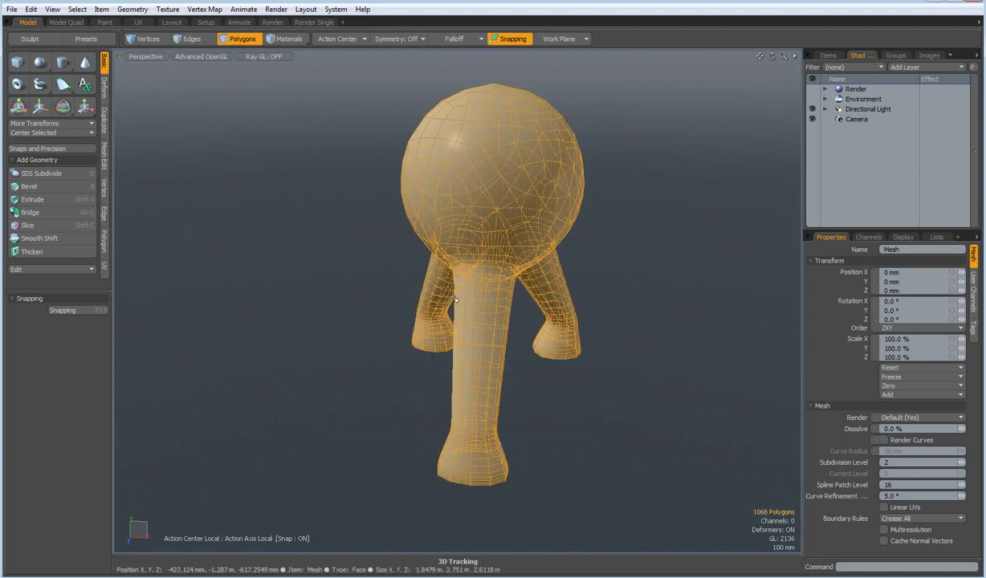
left_click(757, 326)
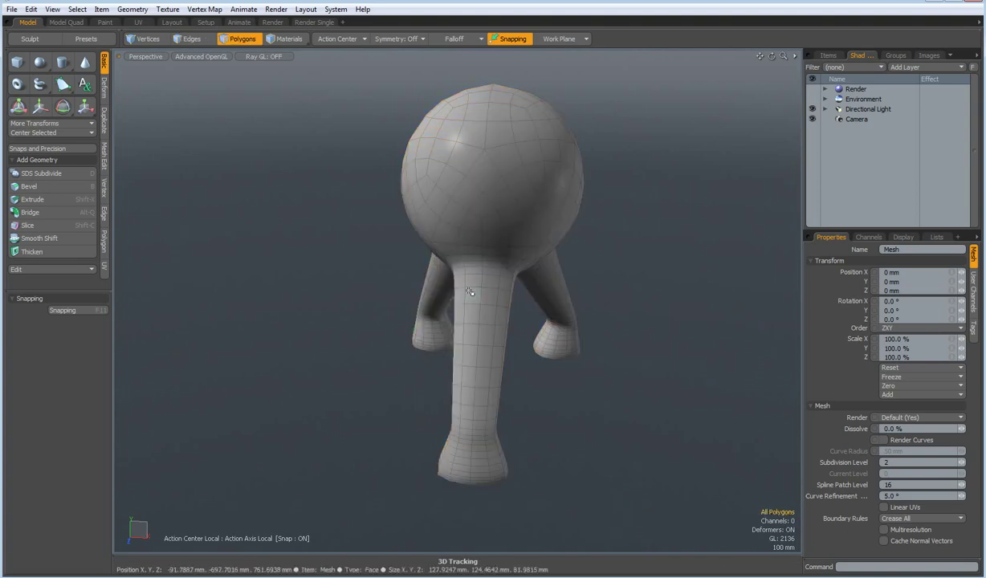
left_click_drag(468, 282, 487, 282)
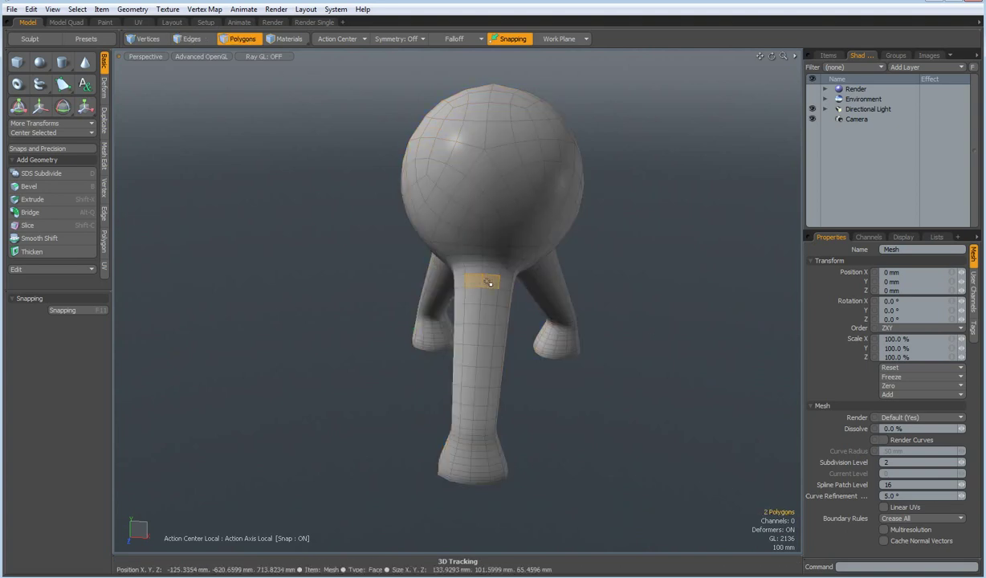
left_click(471, 336, "shift")
left_click(485, 335, "shift")
left_click_drag(472, 394, 483, 396, "shift")
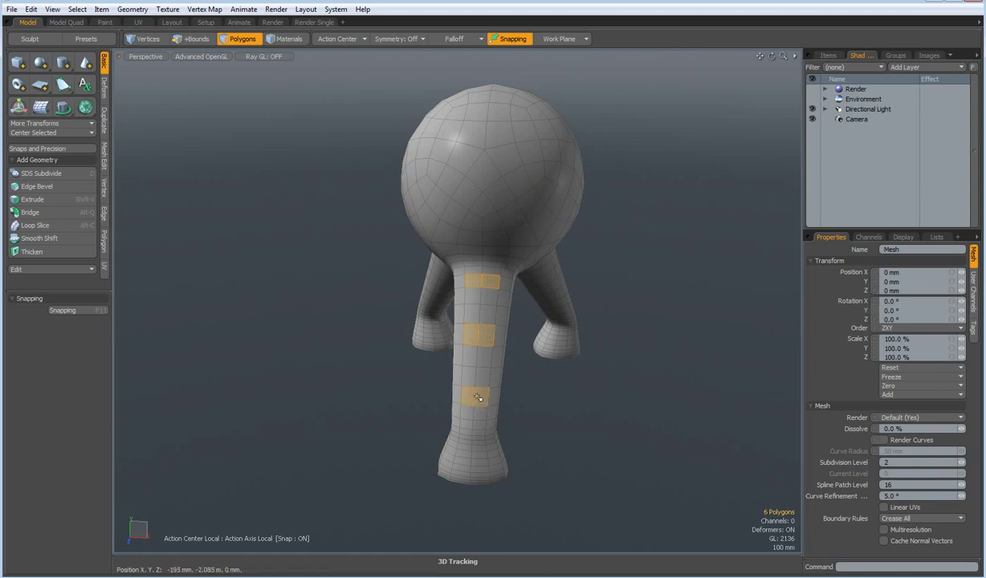
- Add three matching pairs of adjacent polygons down the second leg to the selection
left_click_drag(717, 291, 459, 281, "alt")
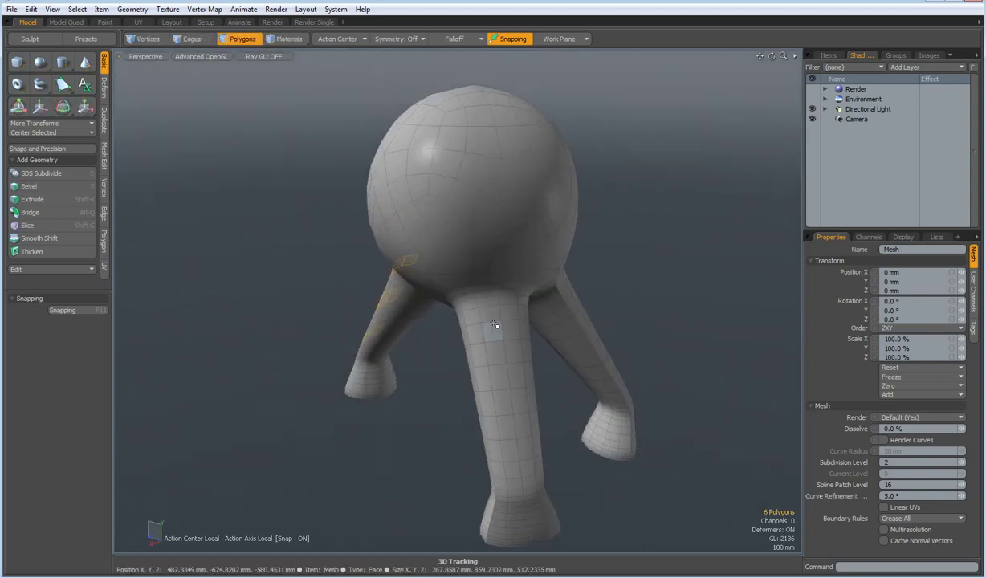
left_click_drag(489, 314, 508, 314, "shift")
left_click(498, 375, "shift")
left_click(516, 375, "shift")
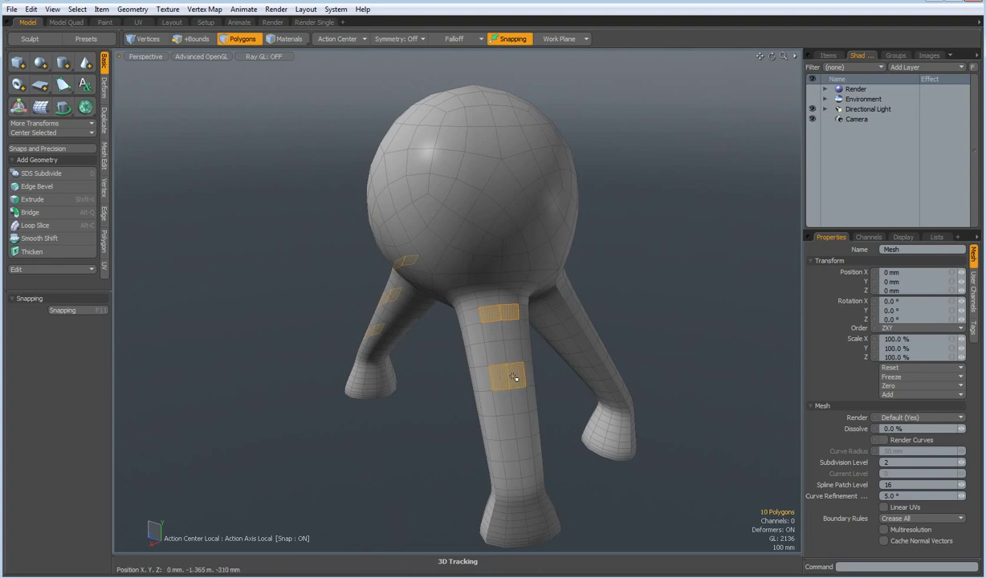
left_click(509, 450, "shift")
left_click(524, 448, "shift")
- Add three matching polygon pairs on the third leg and expand all pairs into full loops around the legs
left_click_drag(727, 272, 409, 301, "alt")
left_click(394, 295, "shift")
left_click(418, 295, "shift")
left_click(400, 353, "shift")
left_click(418, 353, "shift")
left_click(401, 423, "shift")
left_click(418, 424, "shift")
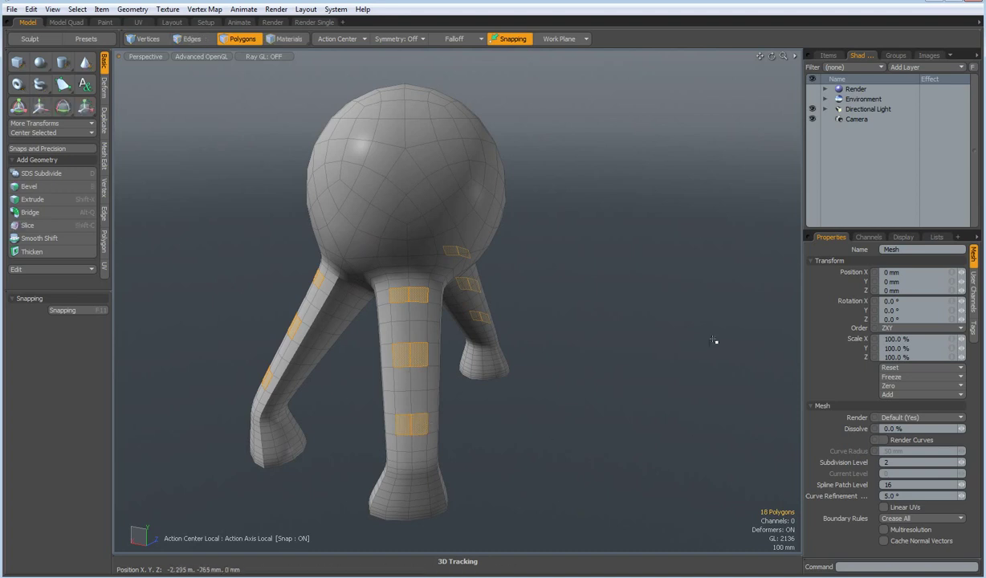
key("l")
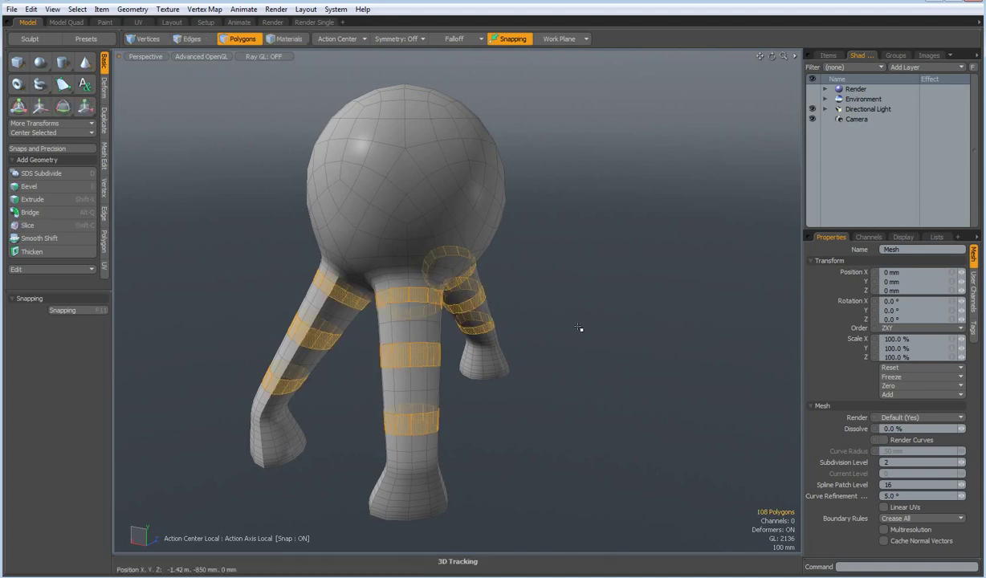
- Bevel the selected leg loops inward with Group Polygons enabled and a shift of -55 mm
left_click_drag(552, 413, 590, 388, "alt")
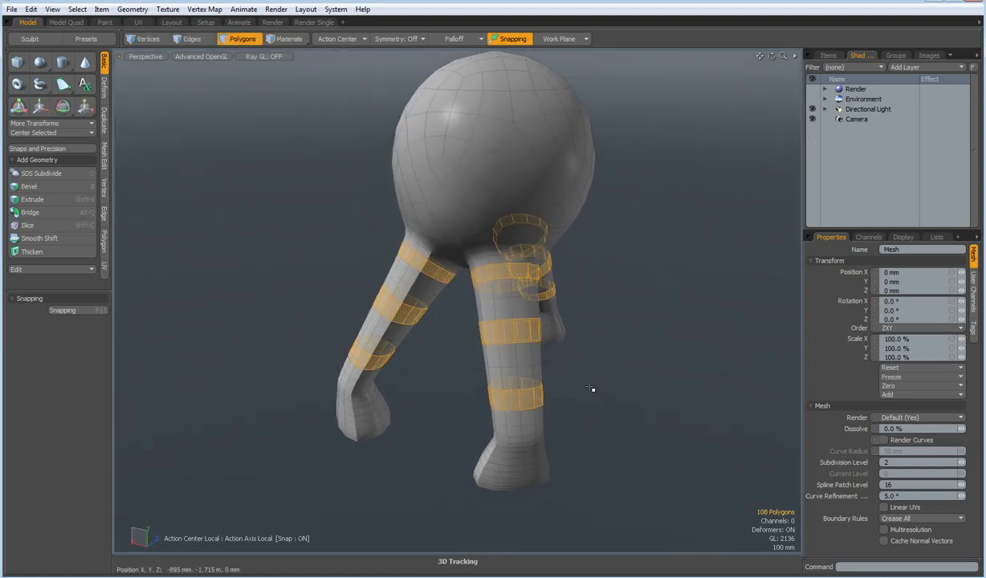
key("b")
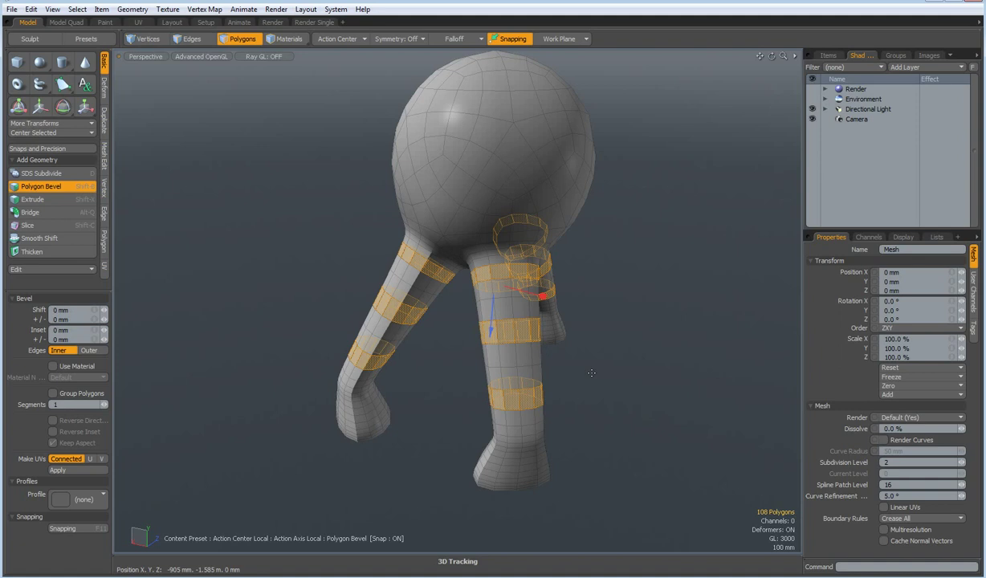
left_click(53, 393)
left_click_drag(544, 296, 543, 290)
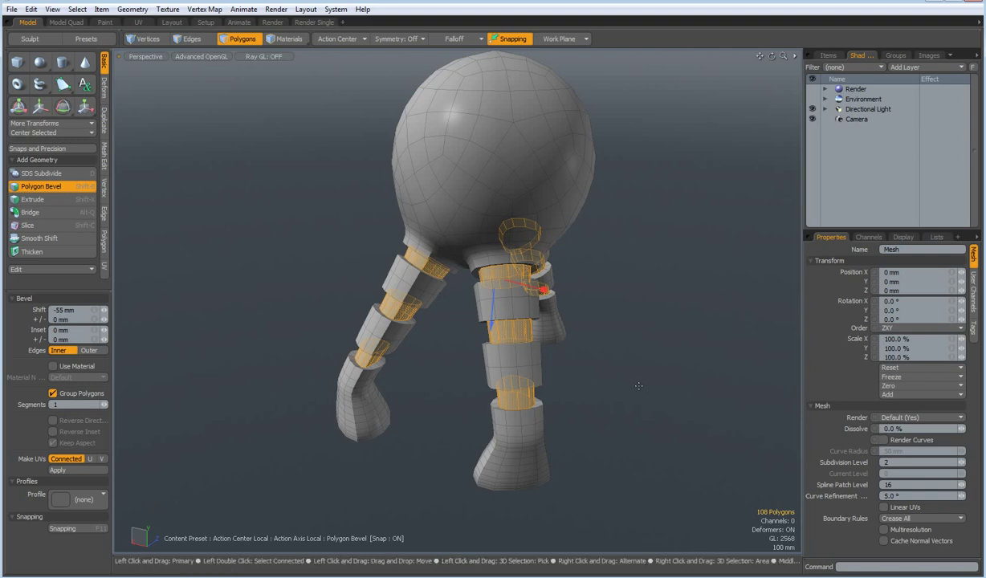
key("alt")
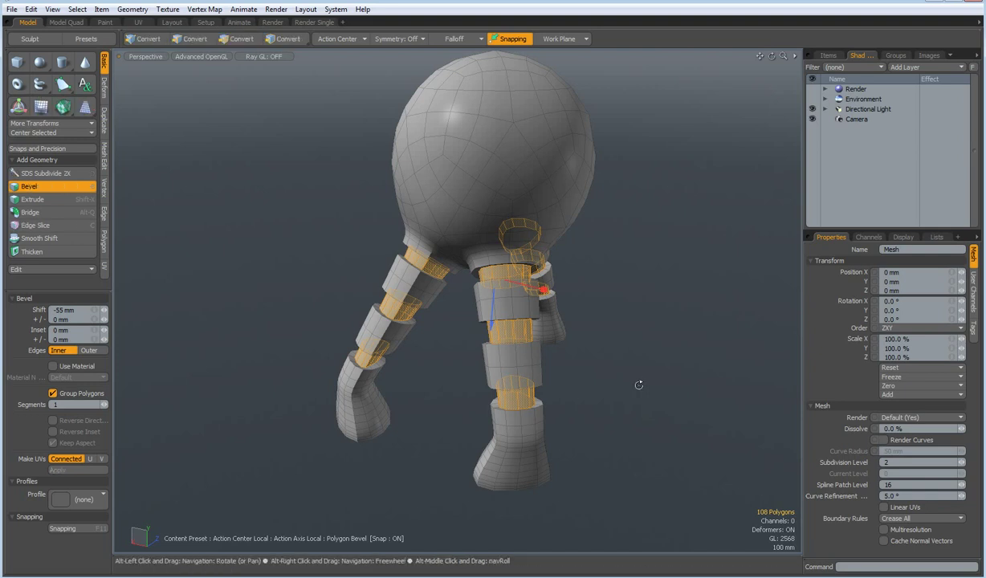
- Loop-slice the recessed bands with a count of 2 at 20% and shrink the selection to their middle strips
key("alt+c")
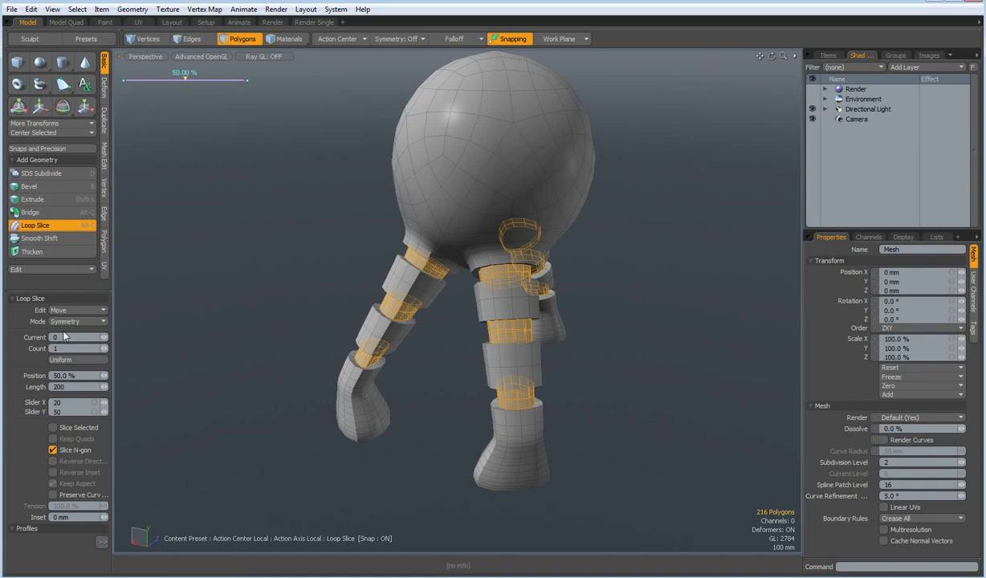
left_click(104, 348)
scroll(502, 387, "up", 5)
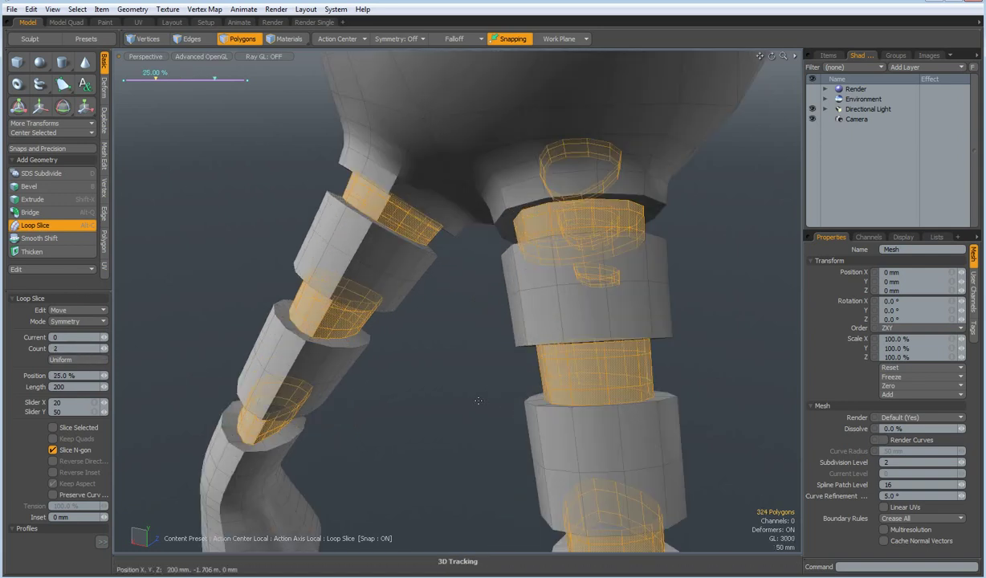
left_click_drag(156, 79, 150, 79)
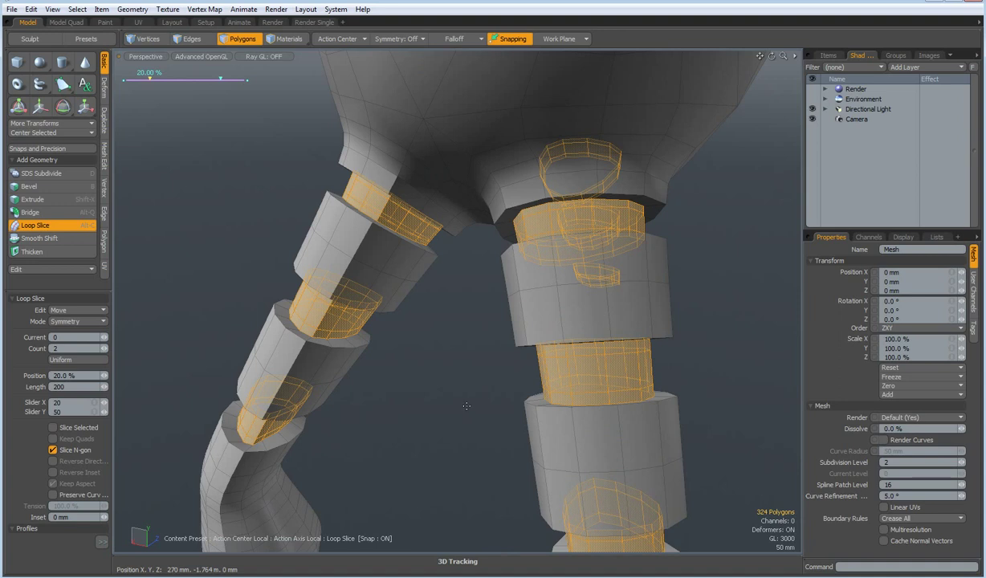
key("shift+Down")
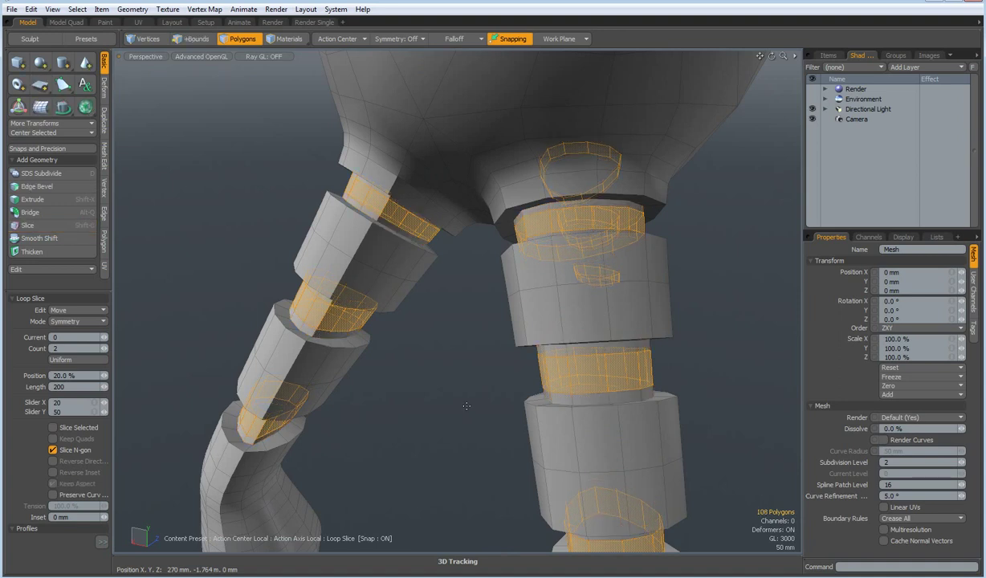
scroll(495, 368, "down", 3)
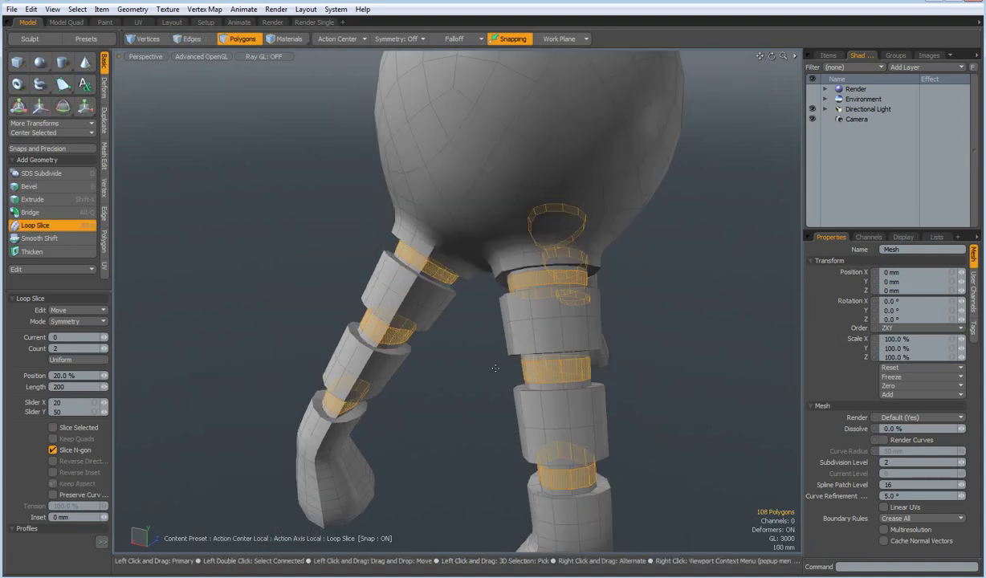
- Bevel the middle strips of the recessed bands outward as grouped polygons with a 30 mm shift
key("b")
left_click(486, 388, "shift")
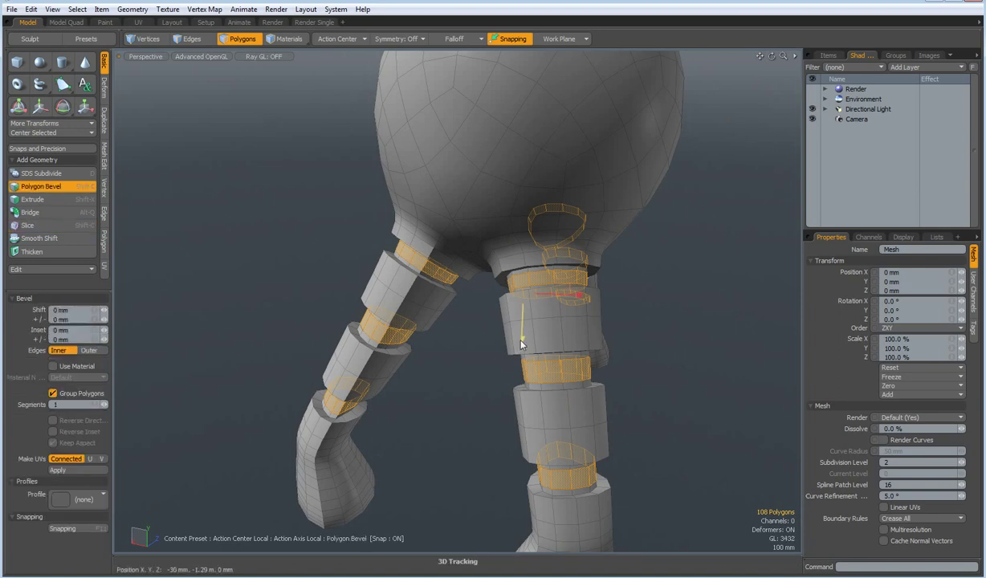
left_click_drag(520, 343, 524, 353)
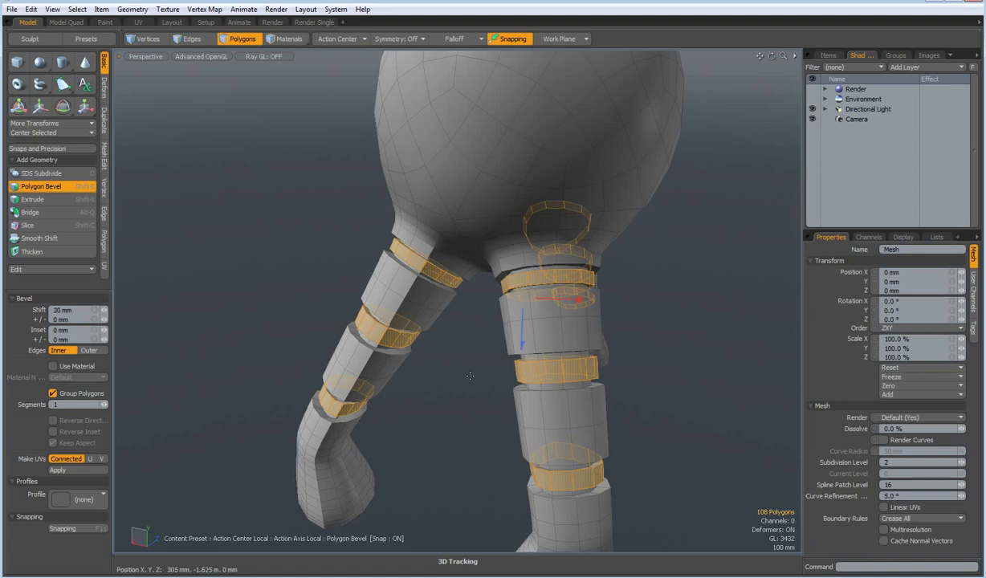
scroll(470, 376, "up", 2)
scroll(471, 376, "down", 2)
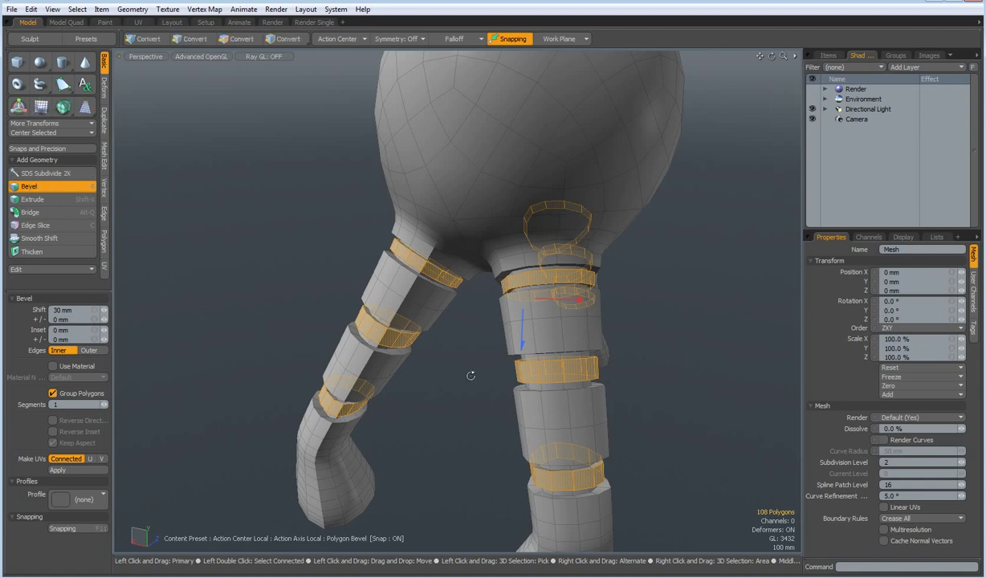
- Loop-slice the raised joint rings with two cuts at 20% and grow the selection to include their side walls
key("alt+c")
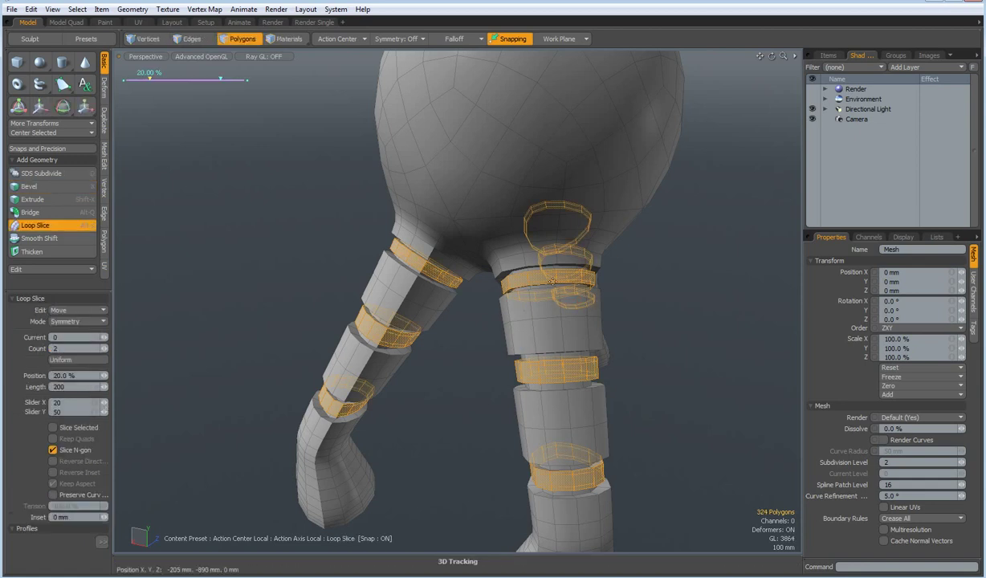
scroll(553, 281, "up", 3)
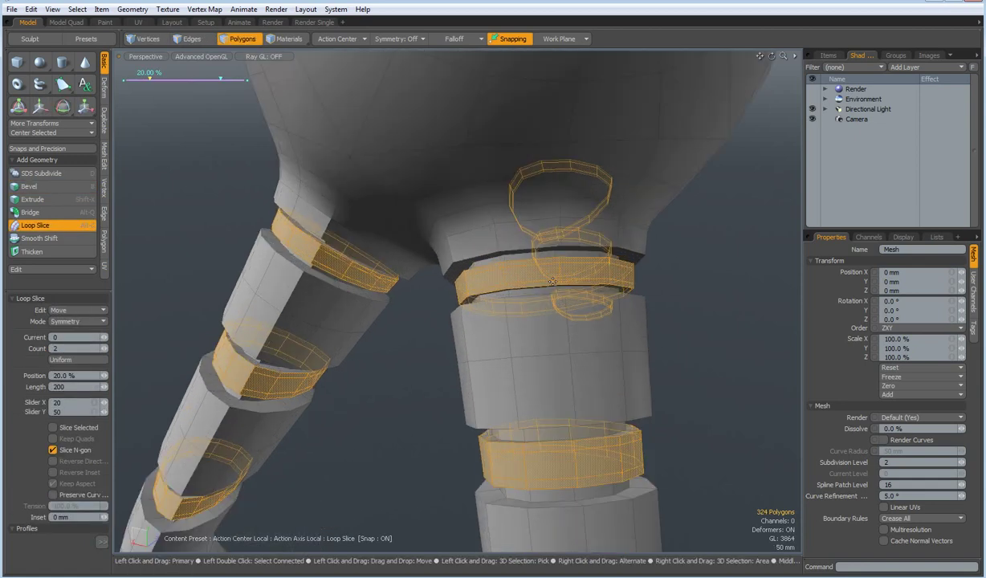
left_click(552, 281)
scroll(553, 281, "down", 3)
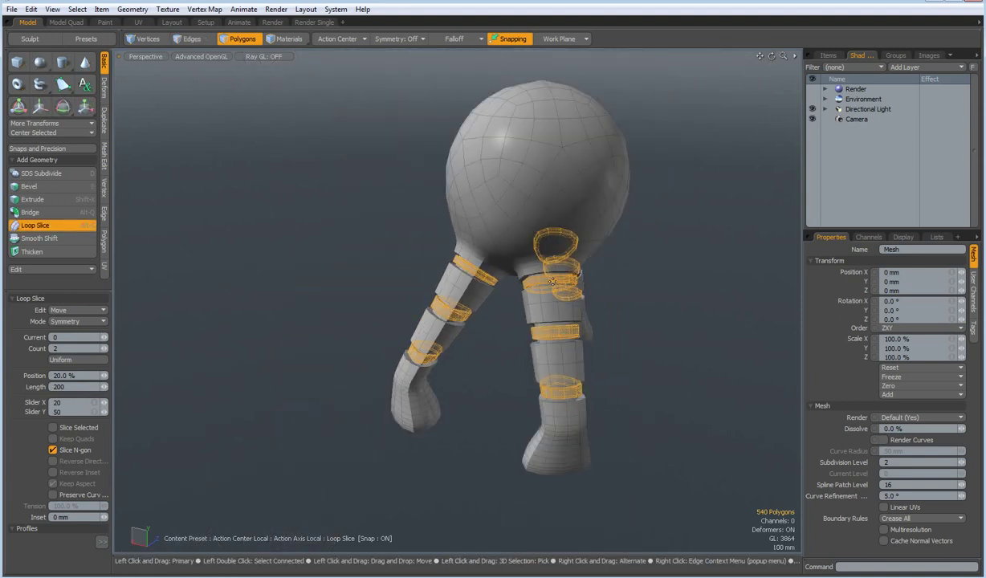
- Assign a black material named Joints to the selected joint polygons
key("m")
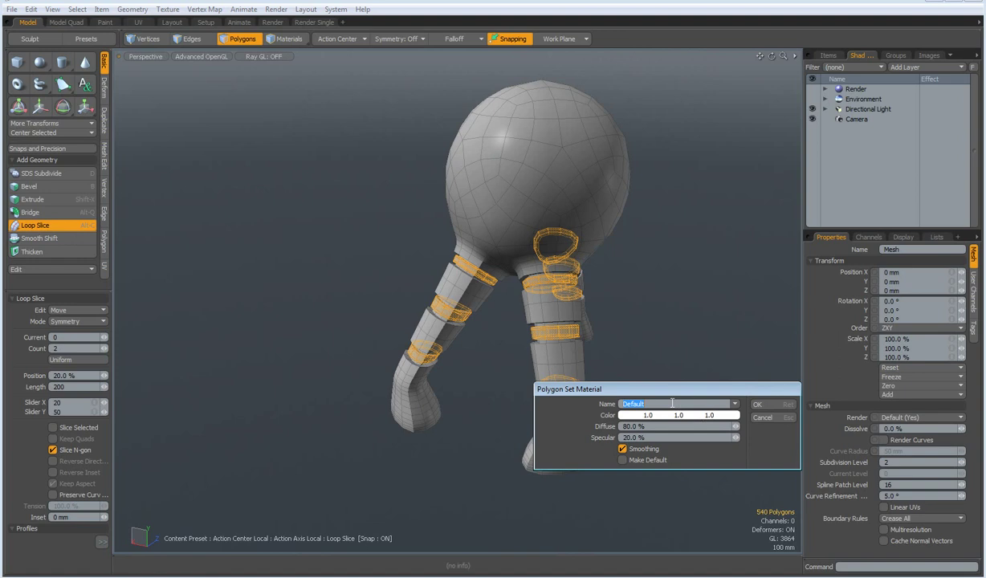
type("Joints")
left_click(695, 415)
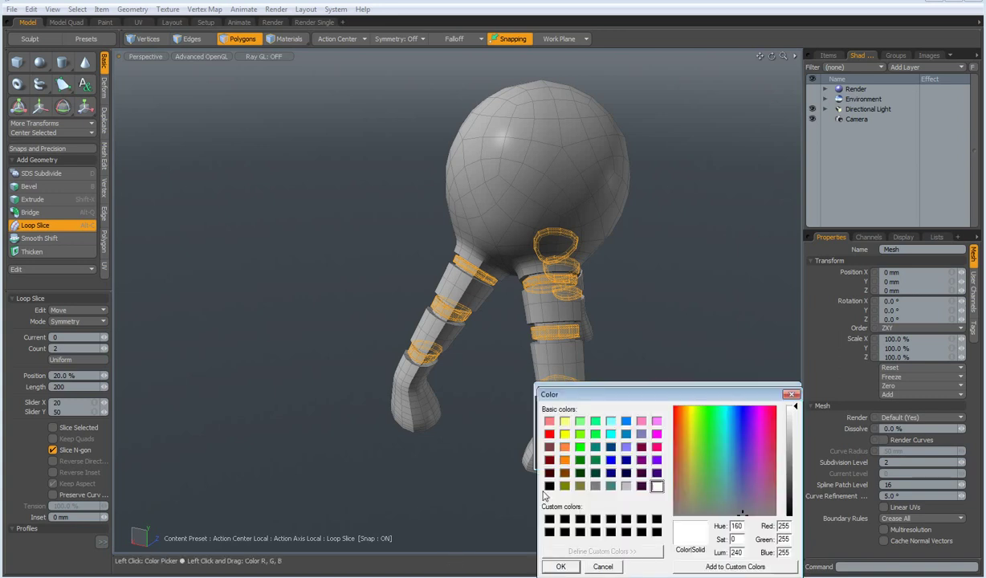
left_click(549, 486)
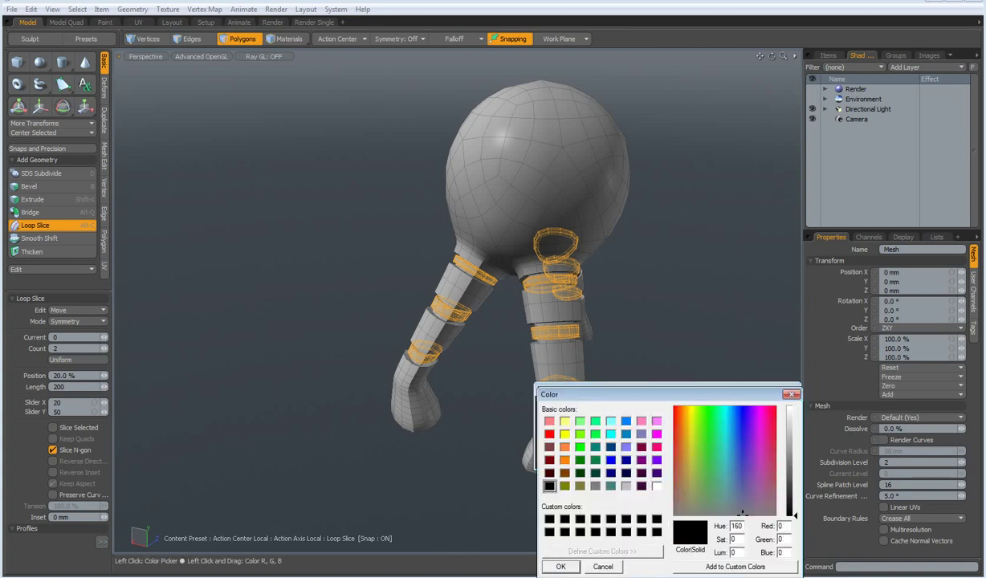
left_click(560, 566)
left_click(757, 404)
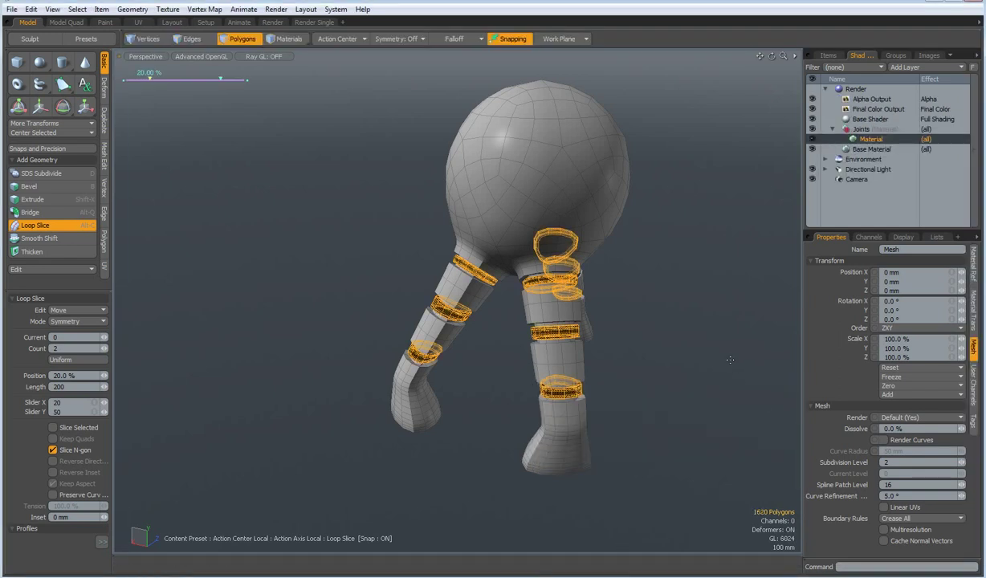
- Drop the Loop Slice tool and hide the selected joint polygons
key("space")
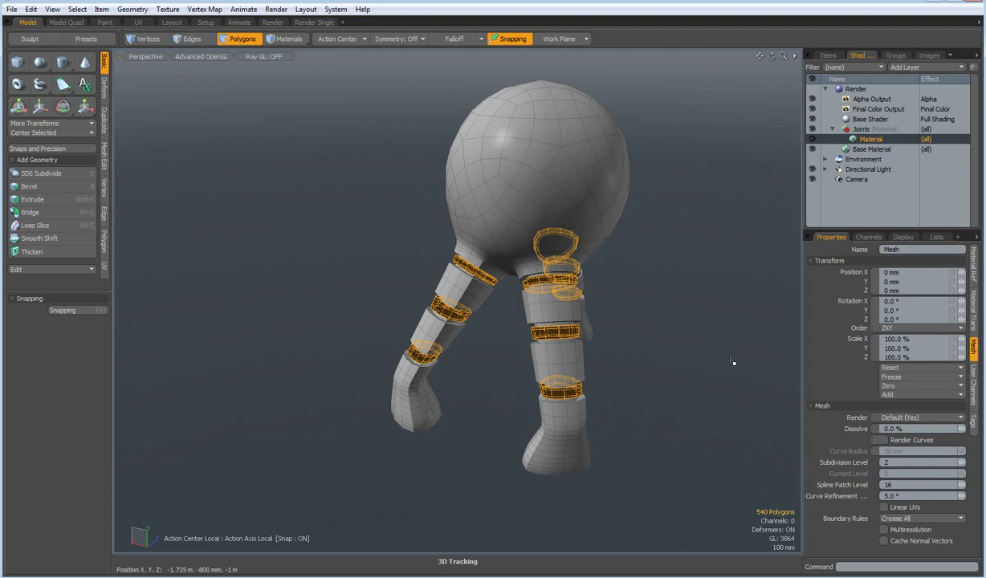
key("Delete")
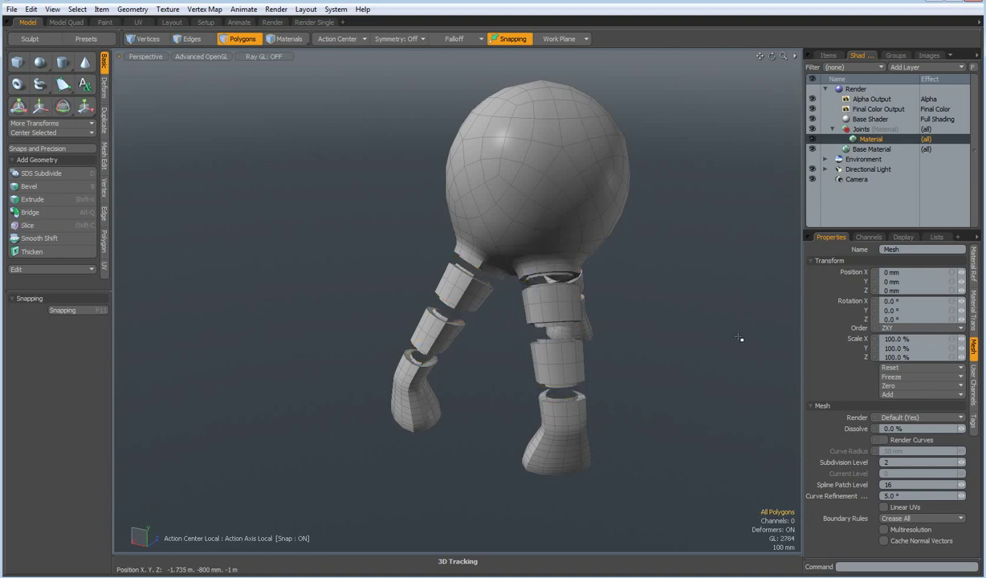
left_click_drag(719, 288, 645, 265, "alt")
scroll(644, 264, "down", 4)
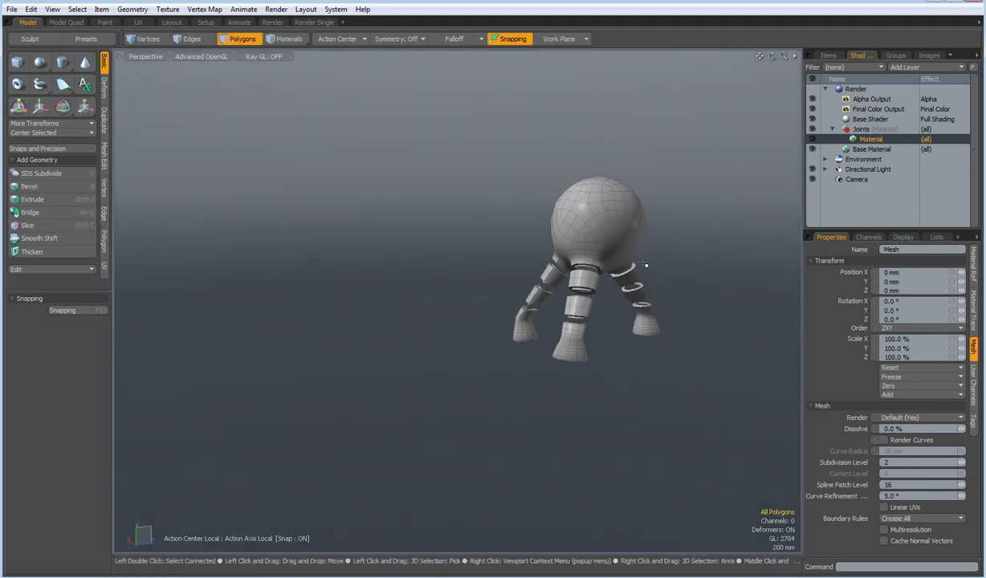
- Assign a light grey material named Body to the remaining visible polygons and unhide the joints
key("m")
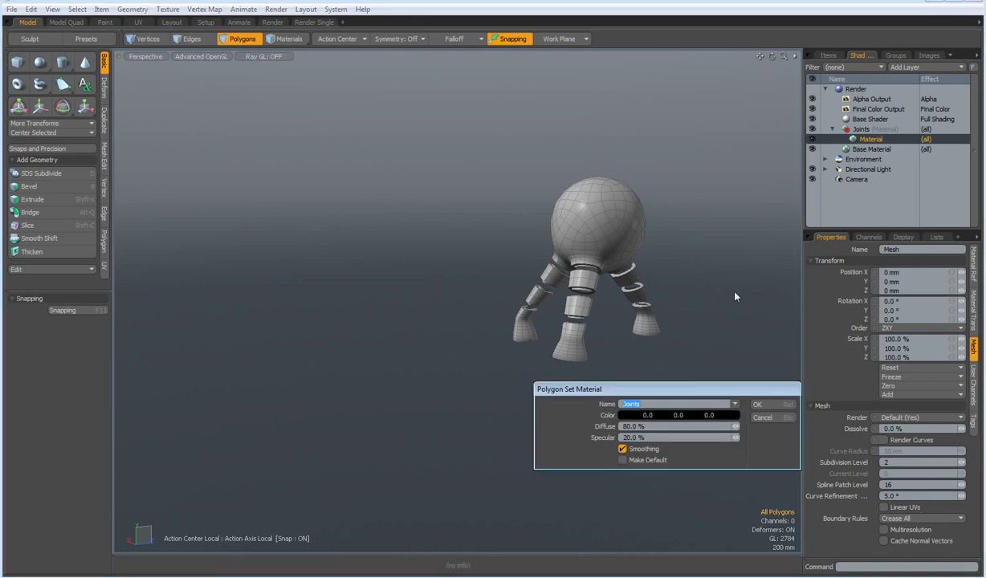
type("Body")
left_click(726, 415)
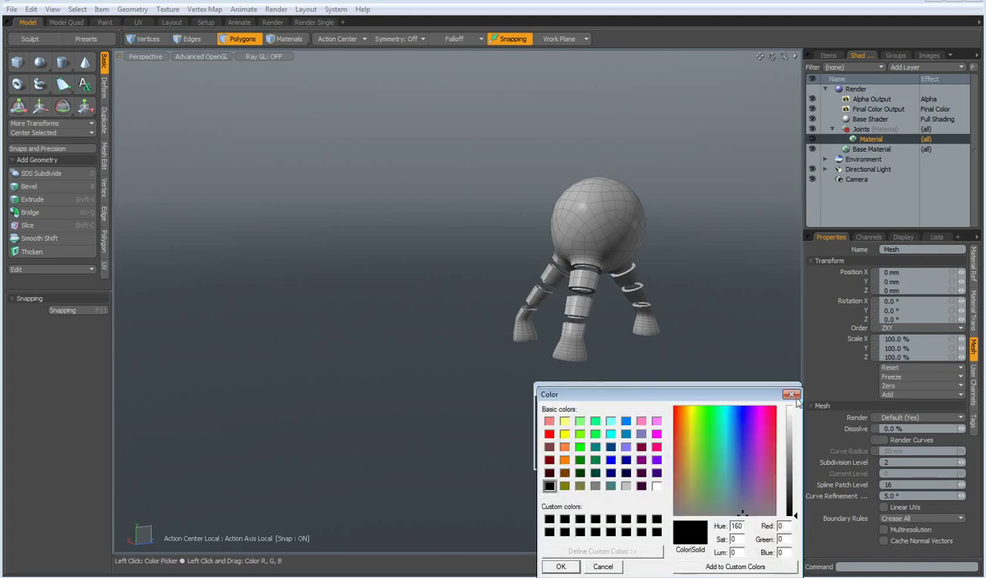
left_click_drag(795, 520, 795, 406)
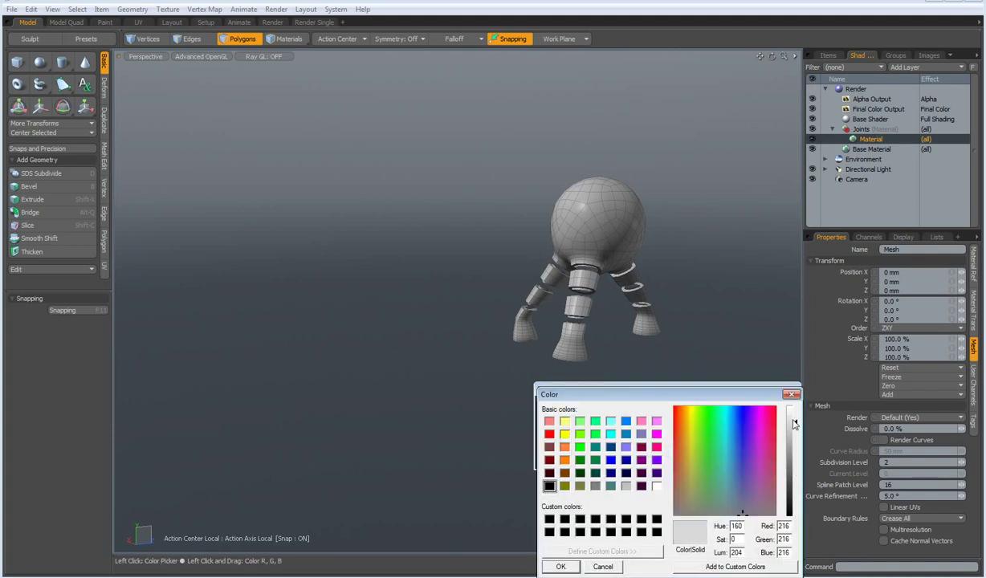
left_click(558, 566)
left_click(768, 407)
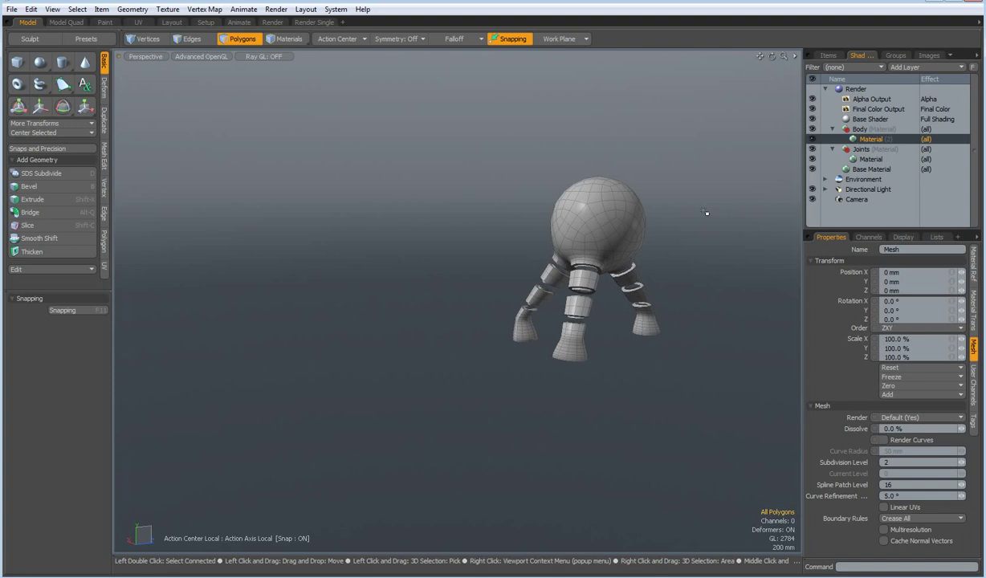
left_click_drag(705, 213, 460, 295, "alt")
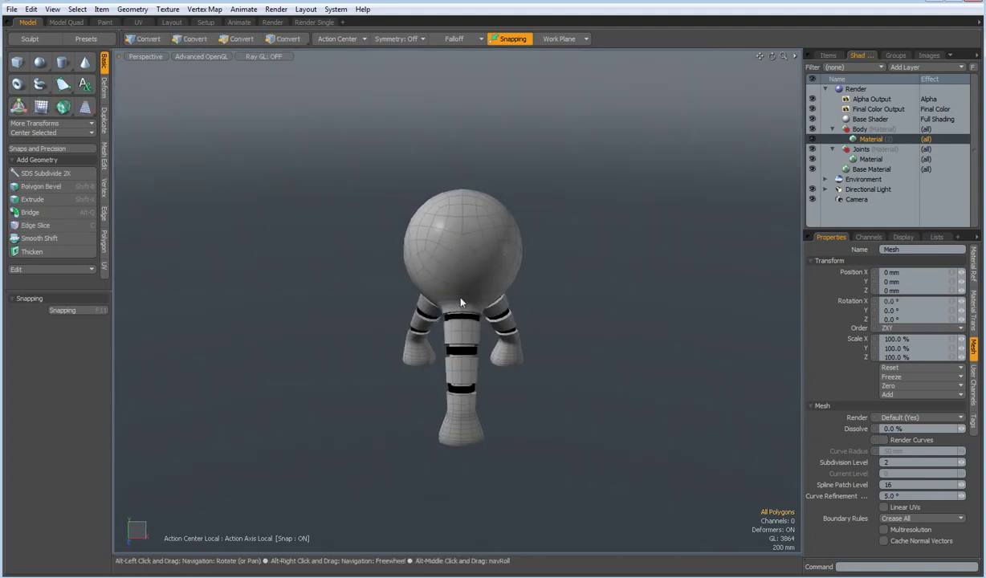
- Edge-bevel the circular edge loop on the front of the spherical body by about 35 mm
scroll(435, 277, "up", 3)
scroll(435, 278, "up", 2)
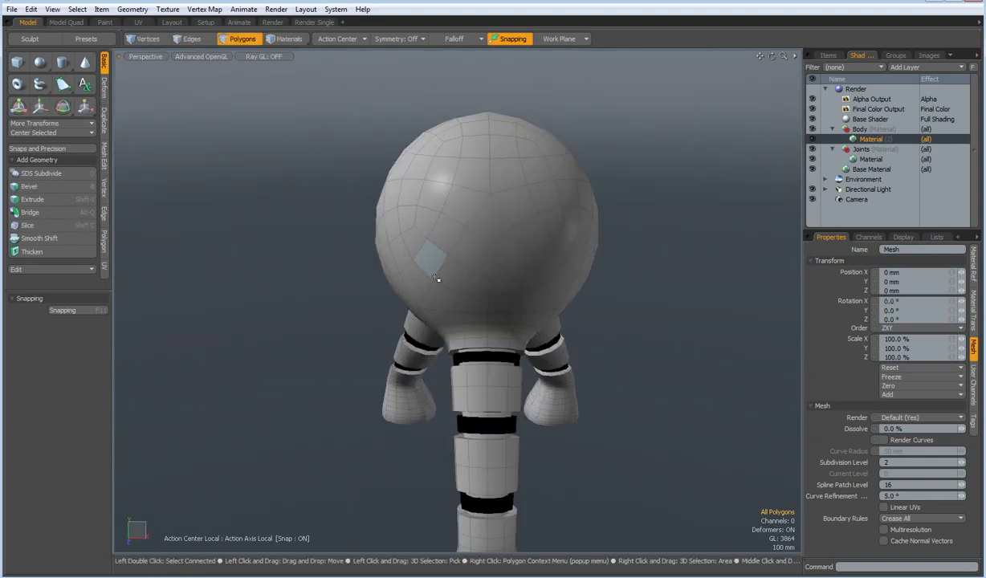
key("2")
double_click(441, 285)
key("b")
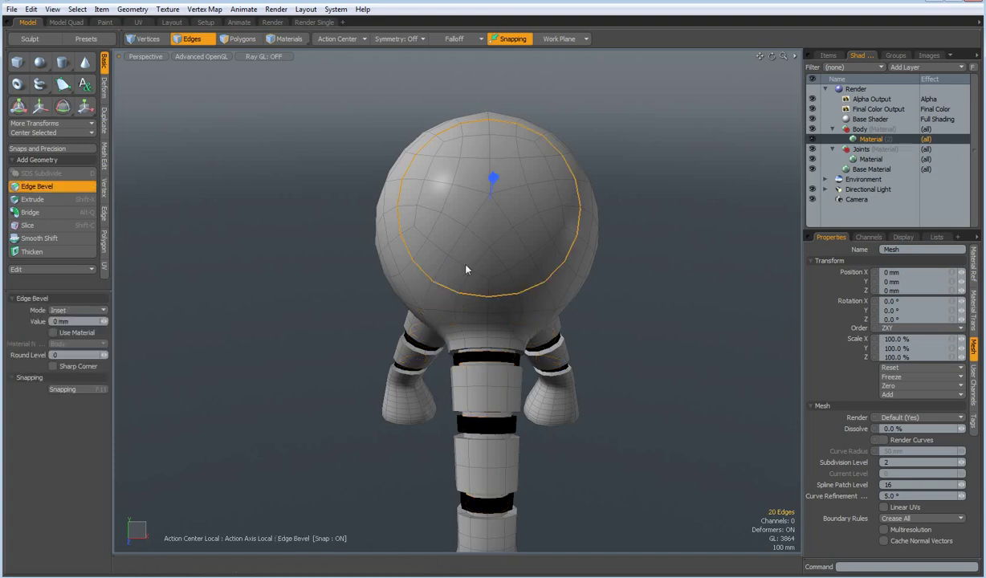
left_click_drag(493, 178, 508, 178)
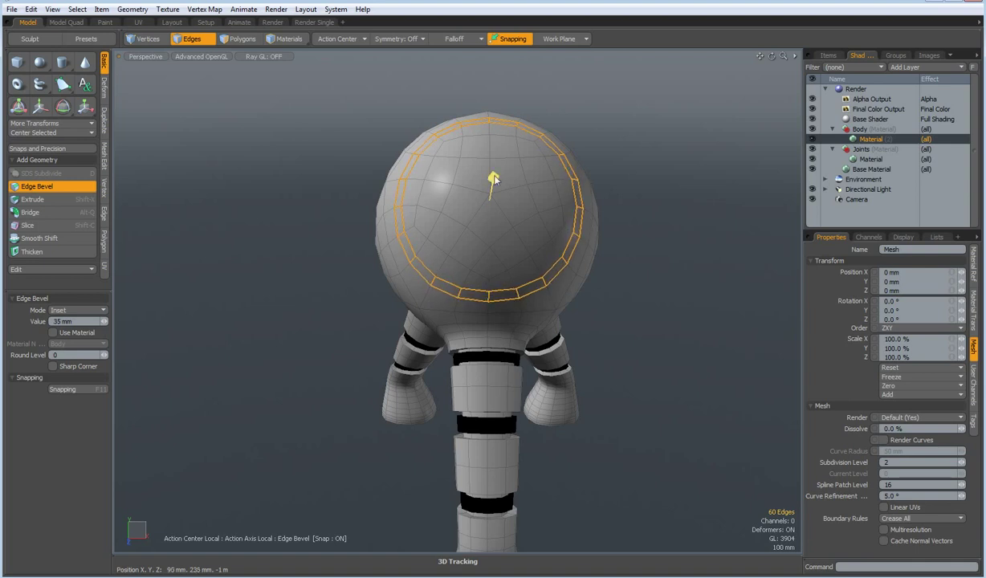
- Convert the beveled edges to a polygon ring selection and bevel it inward with a -20 mm shift
key("alt")
key("alt+3")
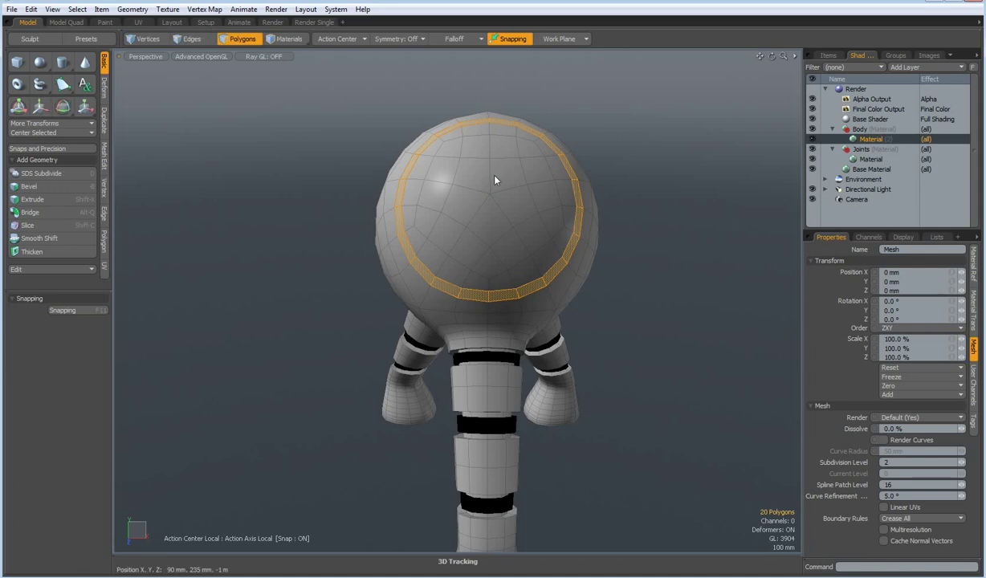
key("b")
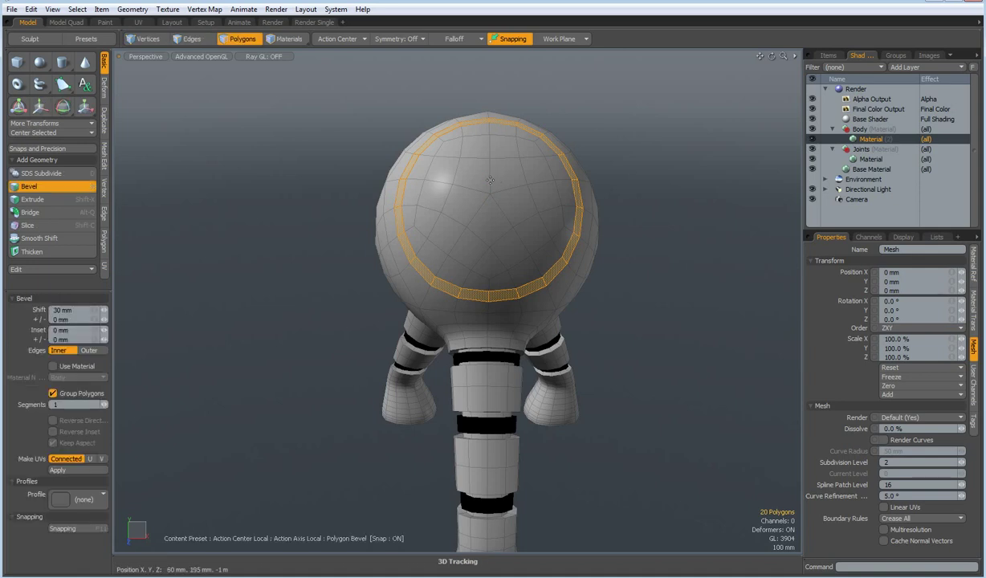
left_click_drag(491, 183, 491, 185)
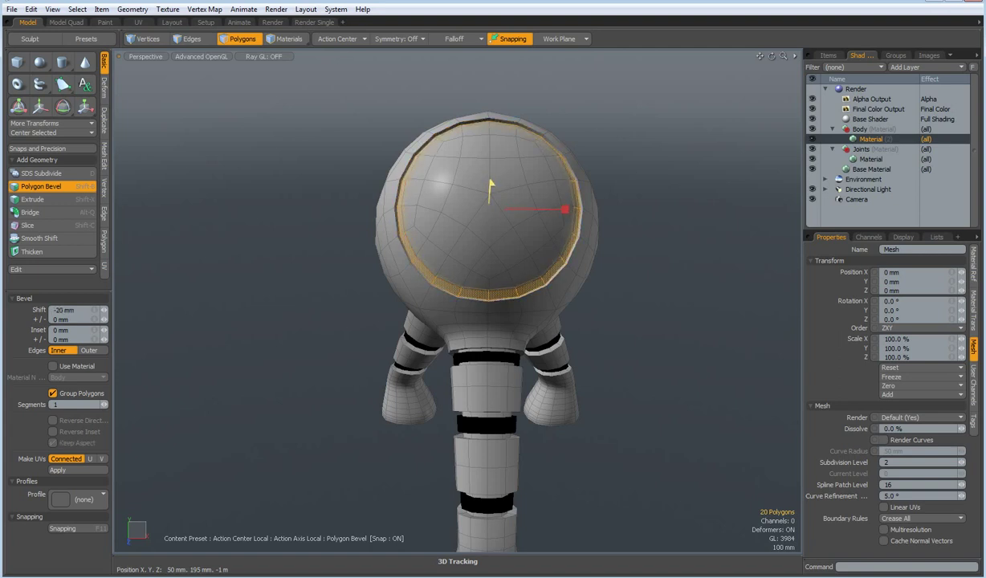
- Loop-slice the recessed front ring with two symmetric cuts at 20% and shrink the selection to the groove floor
scroll(471, 228, "up", 3)
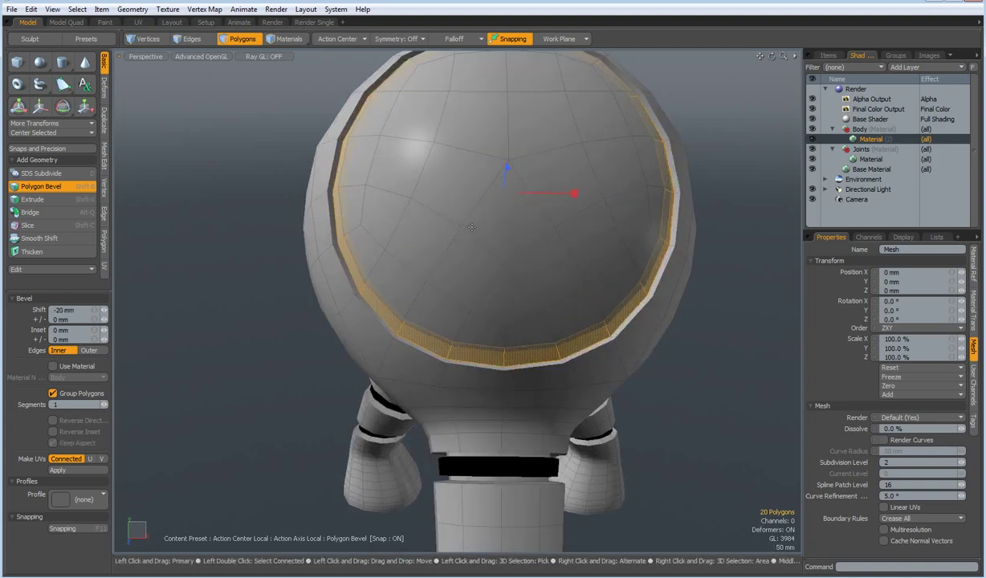
key("alt+c")
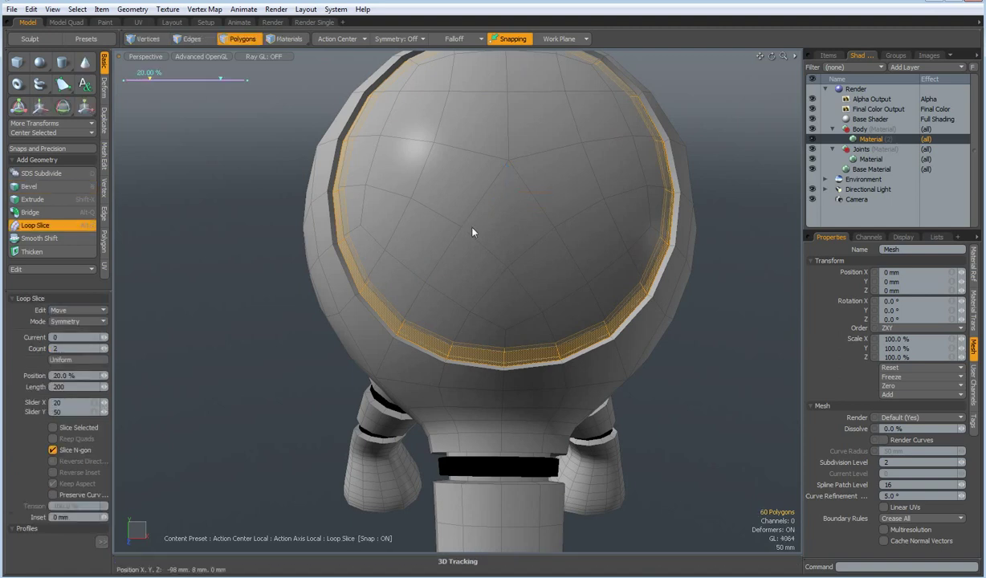
key("space")
key("shift+Down")
key("alt+c")
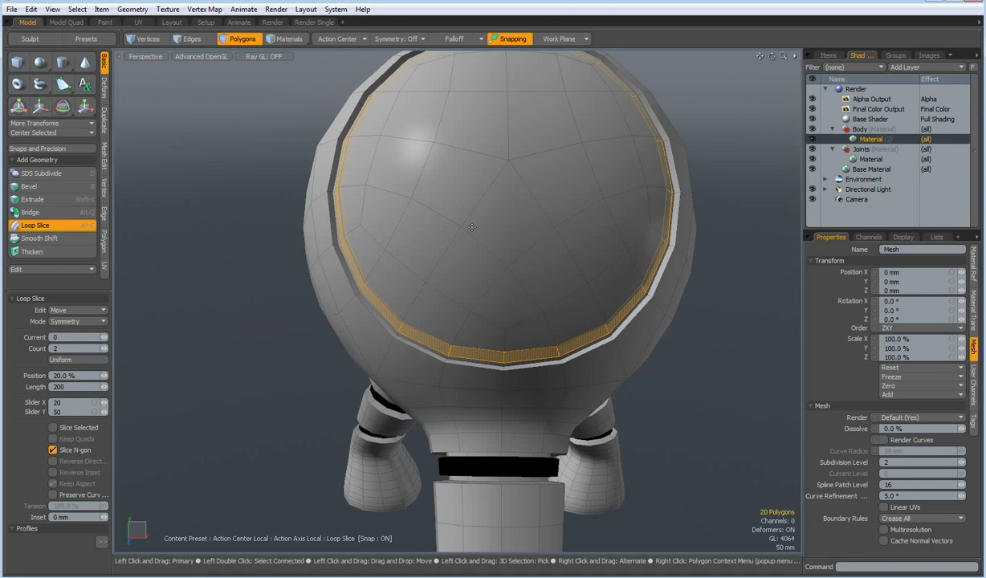
- Assign the existing Joints material to the selected groove polygons and clear the selection
key("m")
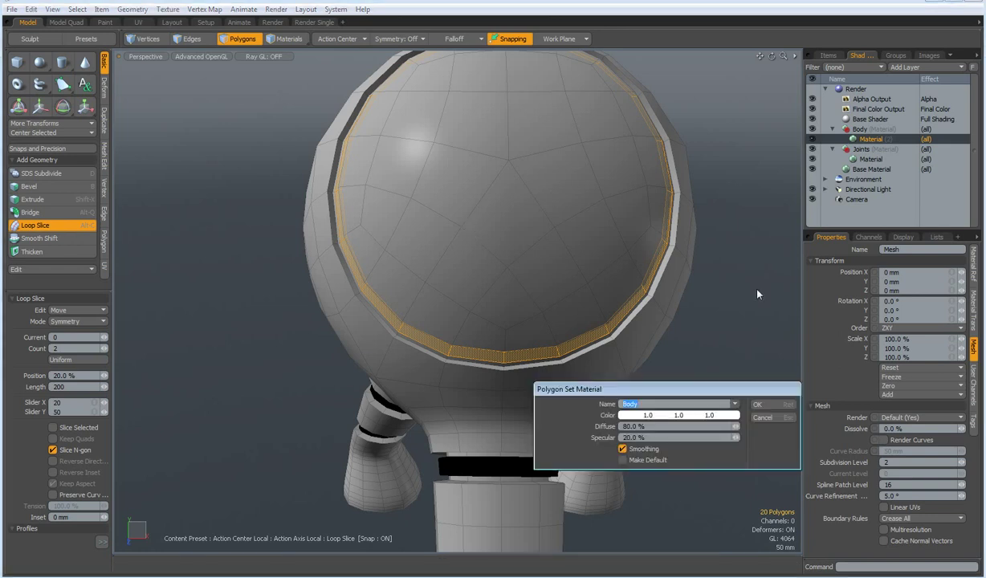
left_click(734, 404)
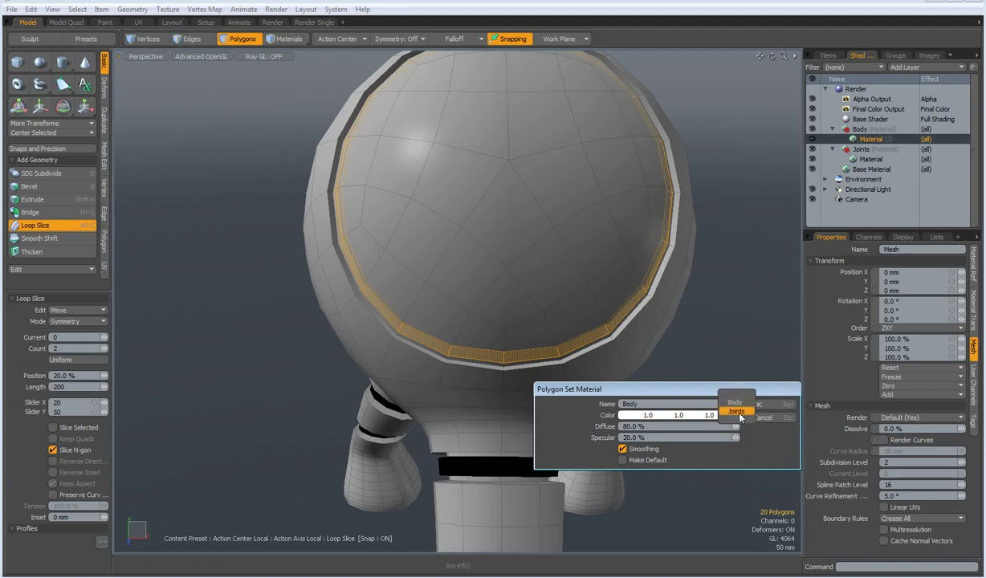
left_click(733, 411)
left_click(757, 404)
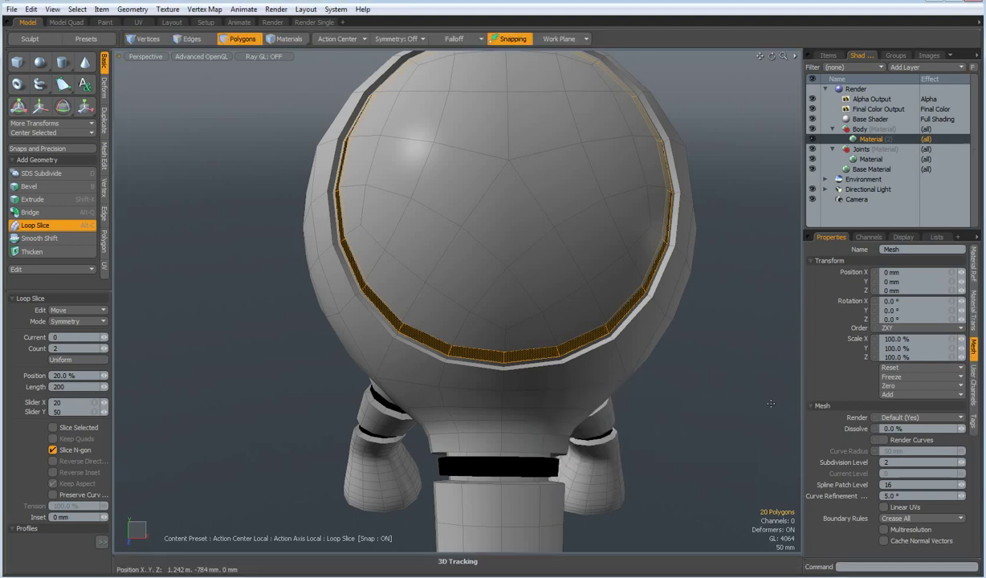
left_click(765, 369)
scroll(728, 343, "down", 2)
scroll(729, 343, "up", 2)
scroll(729, 343, "down", 1)
key("ctrl+z")
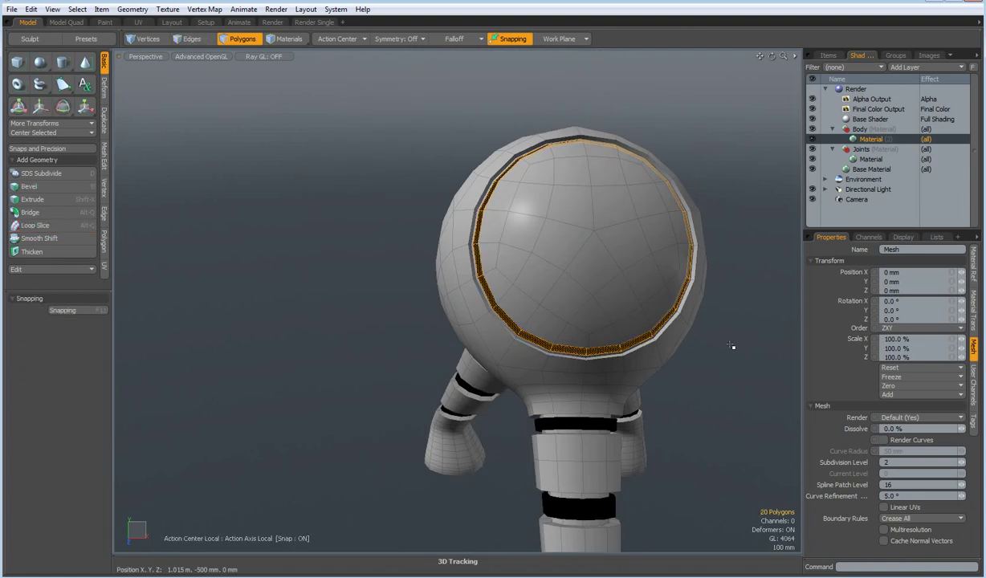
left_click(717, 372)
- Select the ten polygons forming the central patch inside the grooved circle on the body's front
scroll(719, 372, "down", 2)
left_click_drag(724, 404, 593, 303, "alt+shift")
left_click_drag(633, 332, 653, 342, "alt")
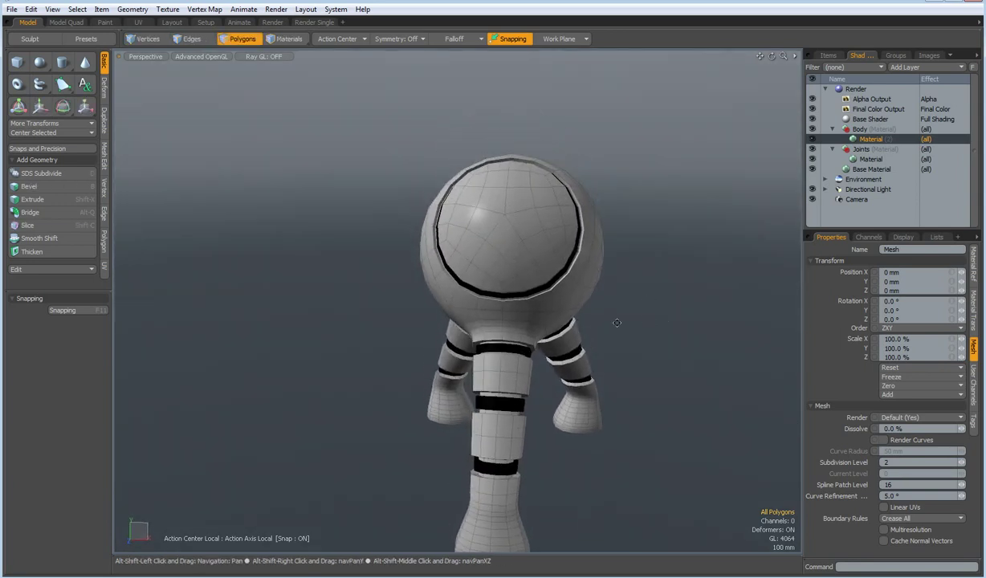
scroll(511, 259, "up", 3)
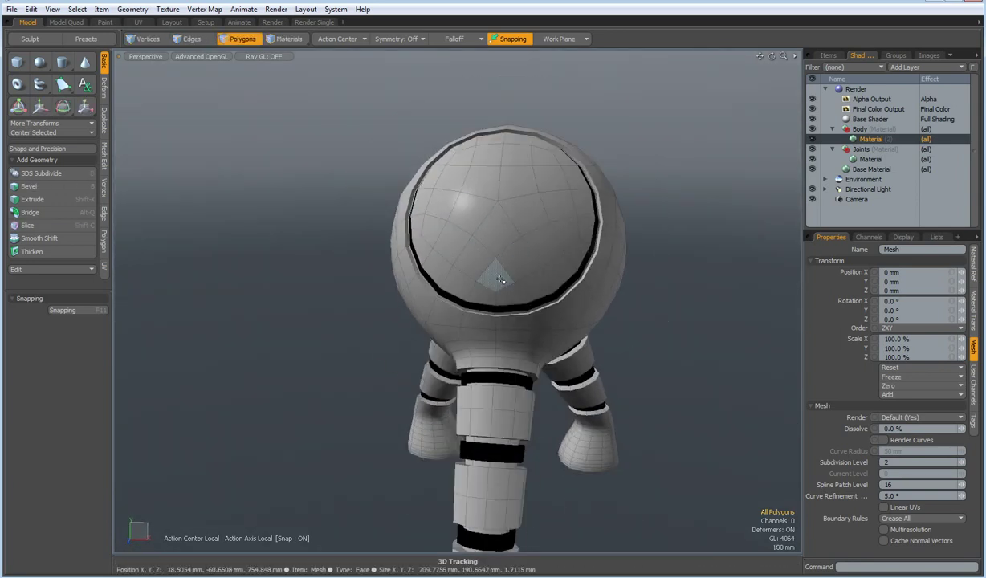
mouse_move(499, 278)
left_mouse_down()
mouse_move(457, 255)
mouse_move(465, 220)
mouse_move(503, 206)
mouse_move(519, 261)
left_mouse_up()
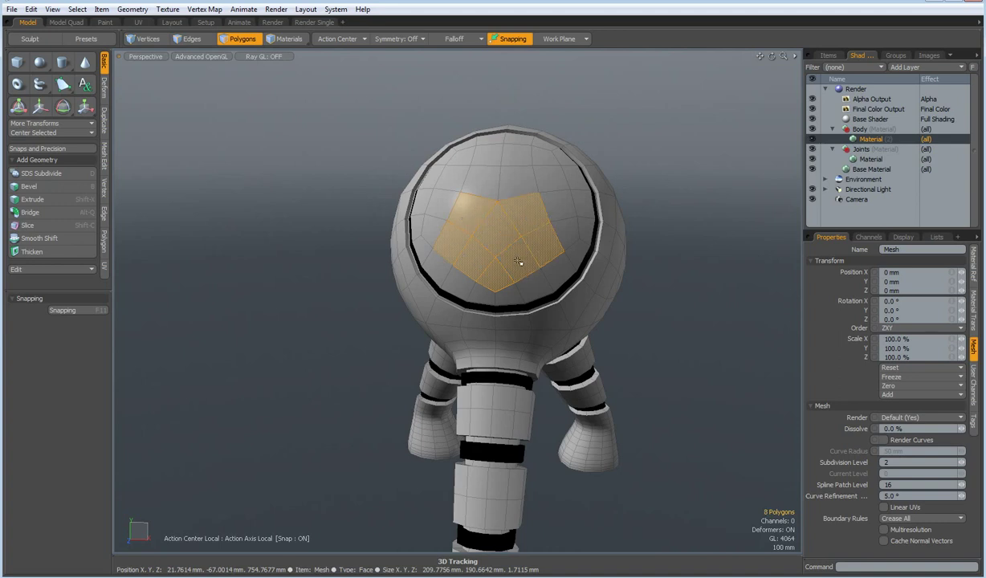
mouse_move(519, 262)
left_mouse_down("alt")
mouse_move(609, 214)
mouse_move(656, 252)
mouse_move(518, 256)
left_mouse_up("alt")
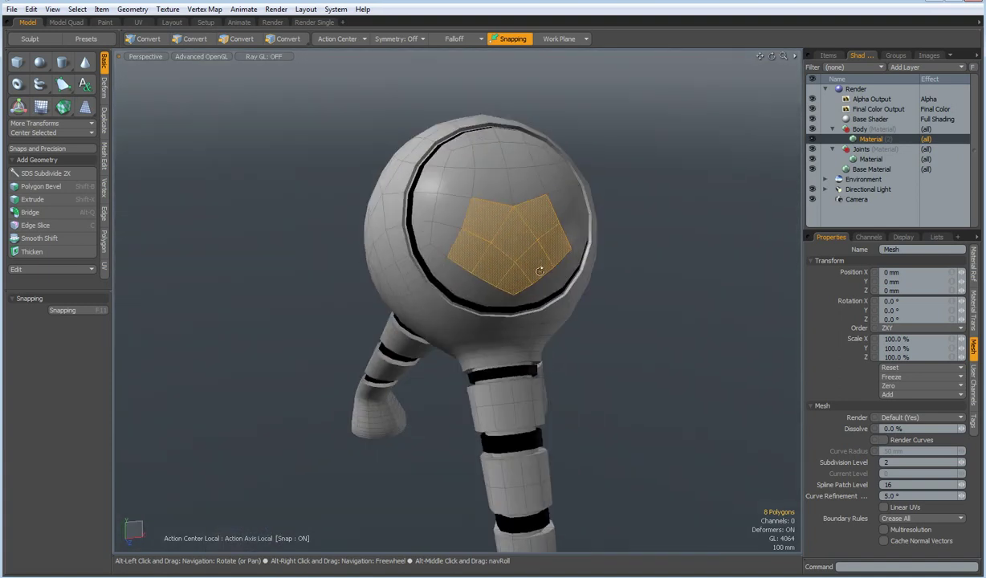
mouse_move(498, 207)
left_mouse_down("shift")
mouse_move(523, 195)
mouse_move(494, 241)
mouse_move(498, 252)
mouse_move(481, 261)
mouse_move(504, 273)
left_mouse_up("shift")
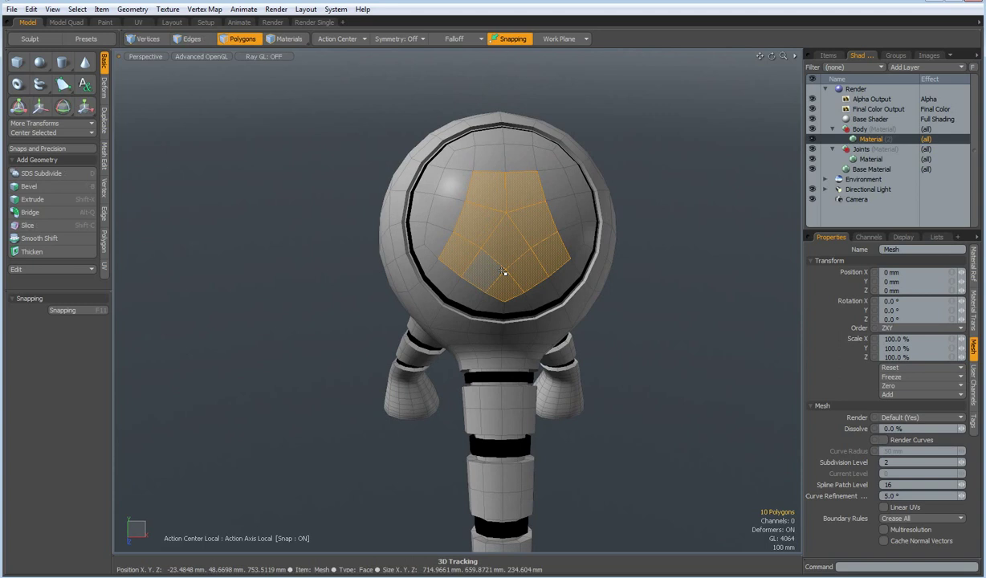
- Run the perfectCircle.pl script to round the outline of the selected polygon patch
key("alt+shift+r")
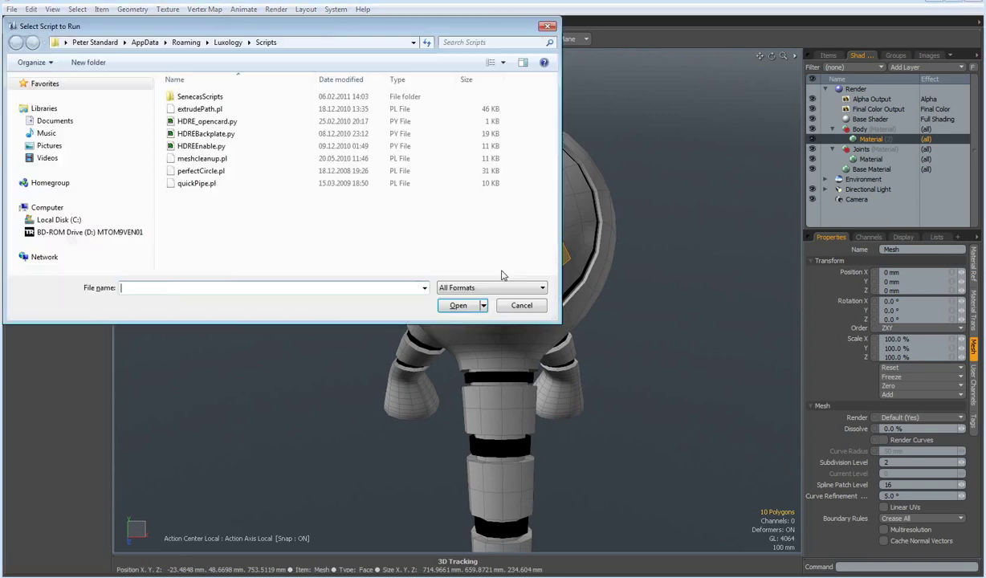
left_click(190, 171)
left_click(457, 306)
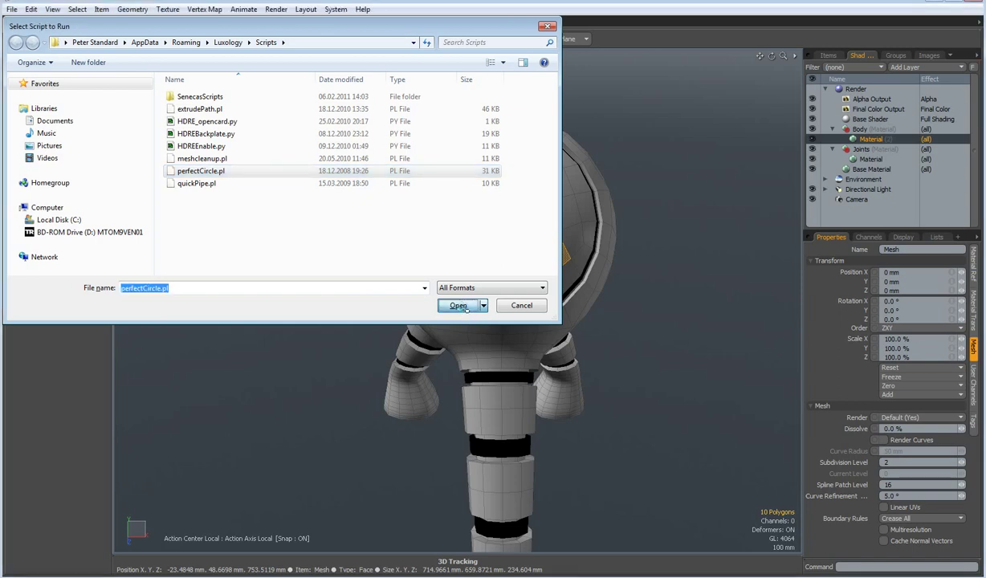
- Rotate the circular polygon patch slightly in the front view to align its outline symmetrically
left_click_drag(671, 293, 651, 294, "alt")
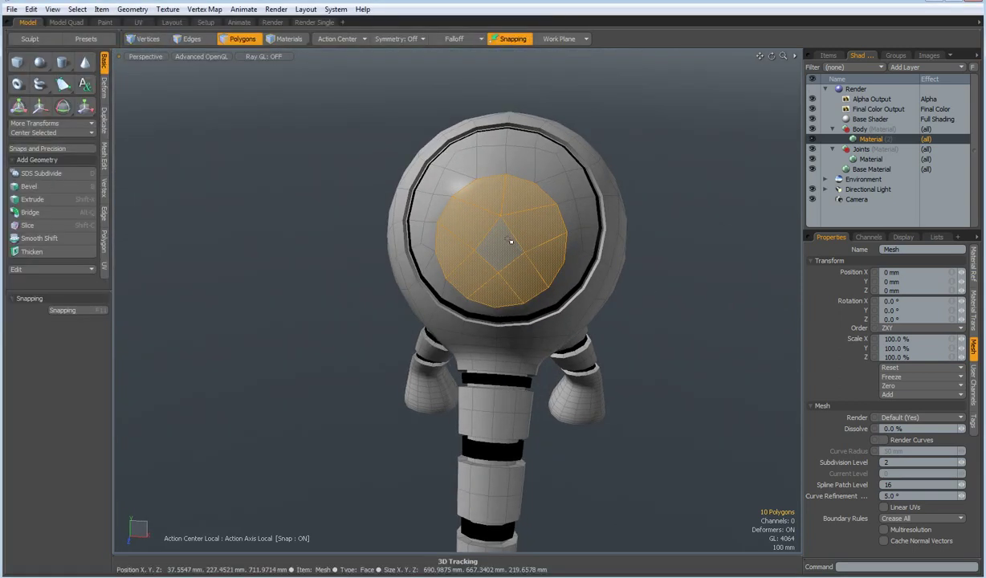
scroll(510, 241, "up", 2)
key("KP_2")
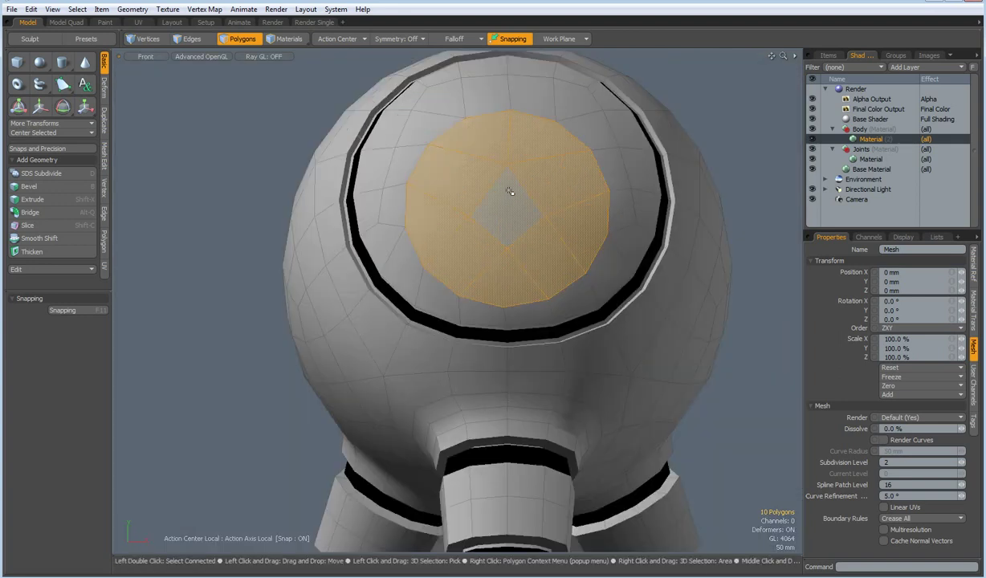
key("e")
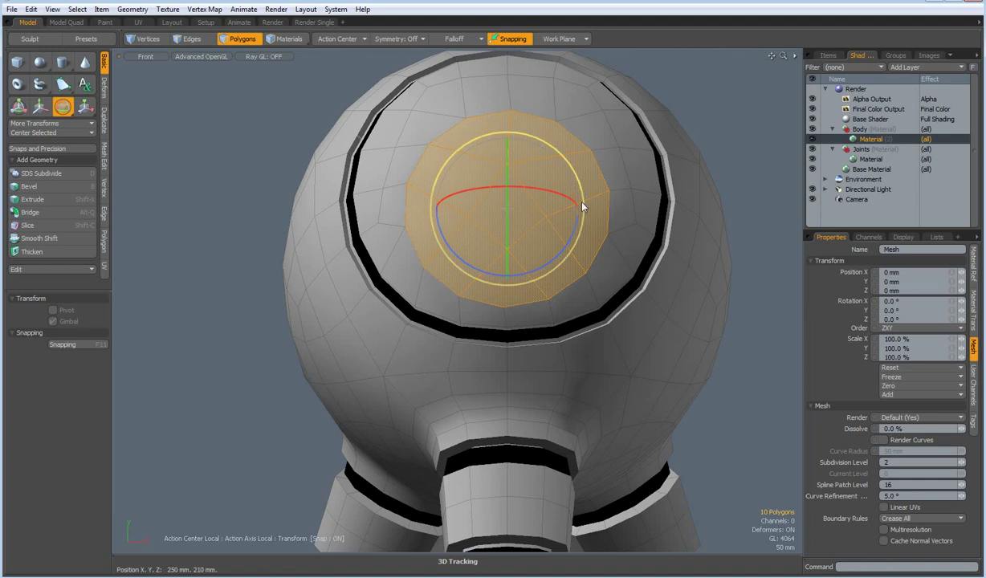
left_click_drag(583, 199, 583, 197)
key("space")
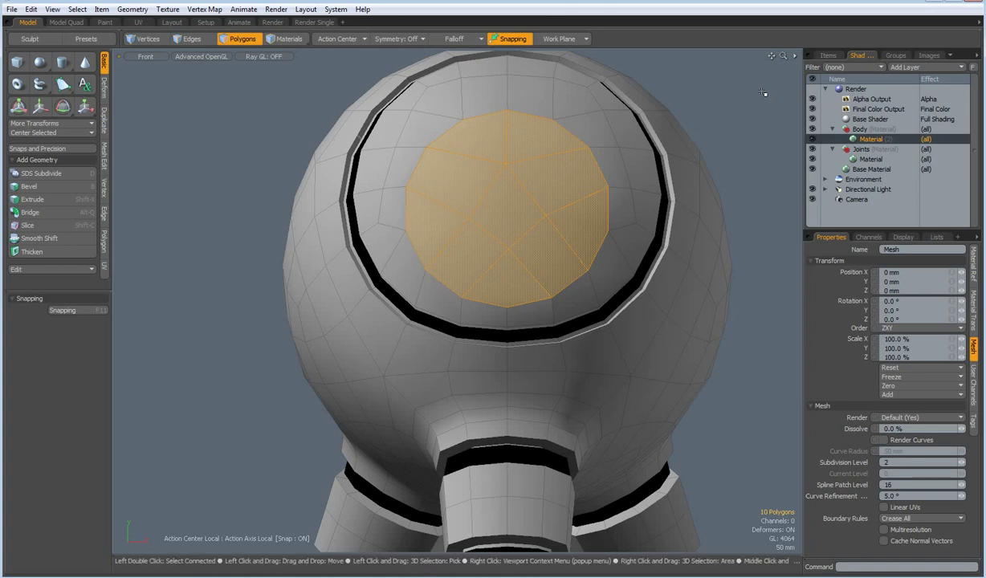
- Bevel the circular patch with a 0 mm shift and 24 mm inset, then delete its inner polygons to open a hole
key("b")
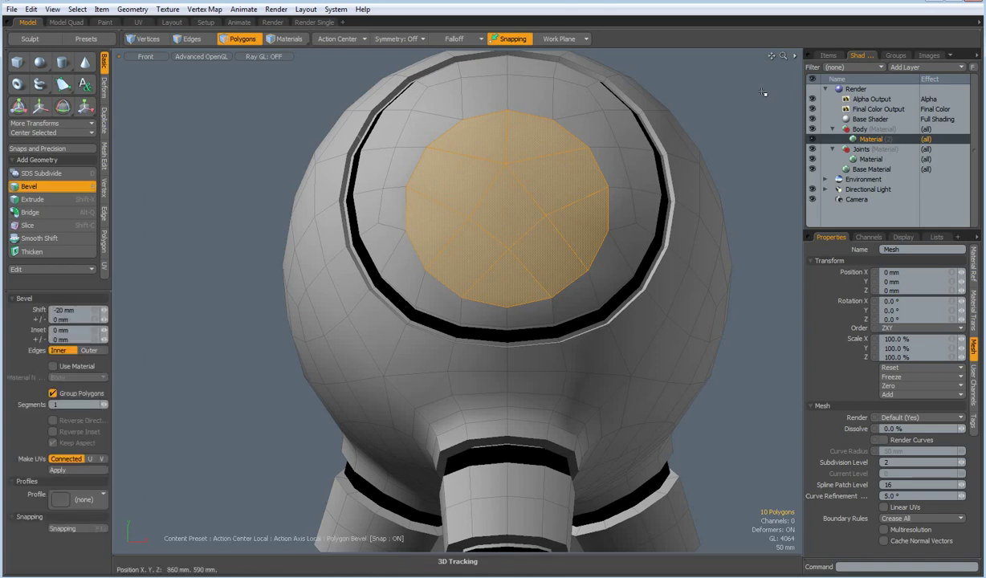
left_click(688, 157)
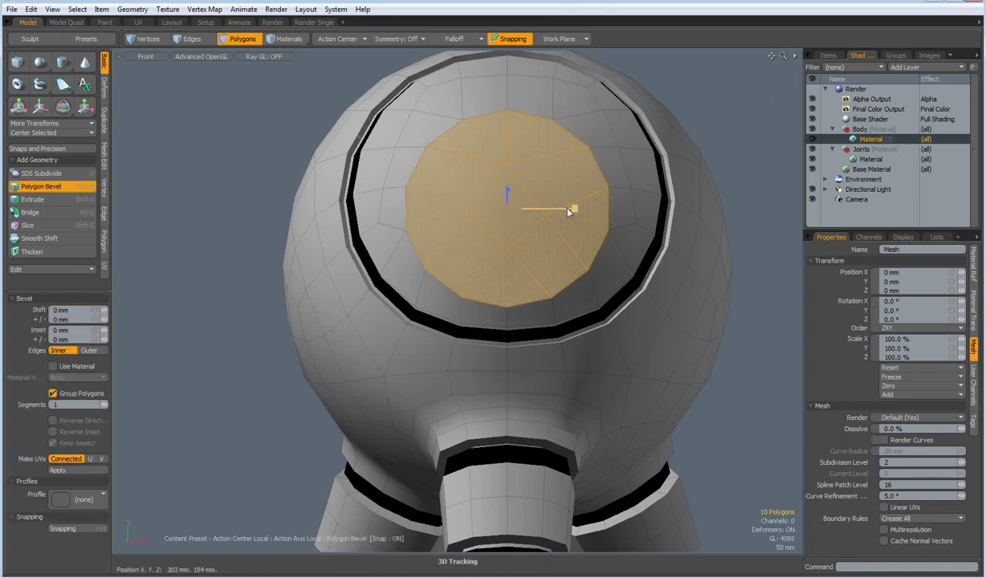
left_click_drag(573, 209, 544, 211)
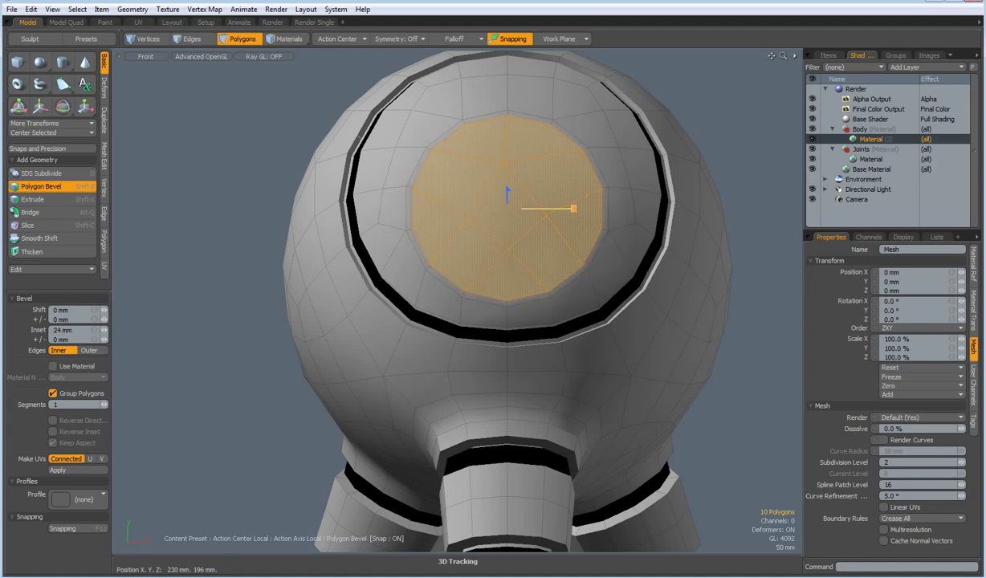
key("Delete")
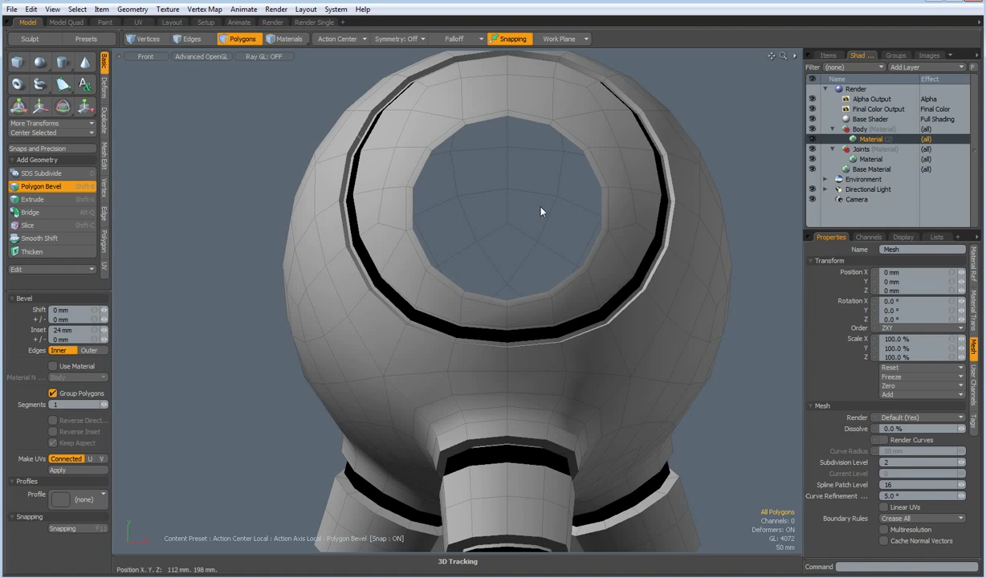
- Turn off the local action center and extend the hole's border edges straight back into the sphere along Z
key("2")
double_click(589, 166)
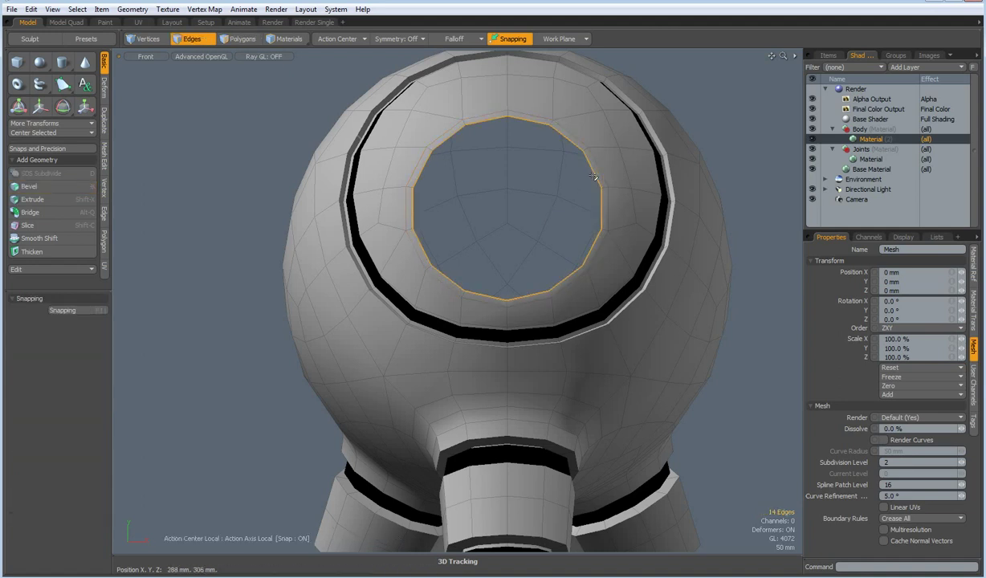
key("ctrl+space")
left_click(616, 161)
left_click_drag(450, 255, 603, 266, "alt")
key("shift+x")
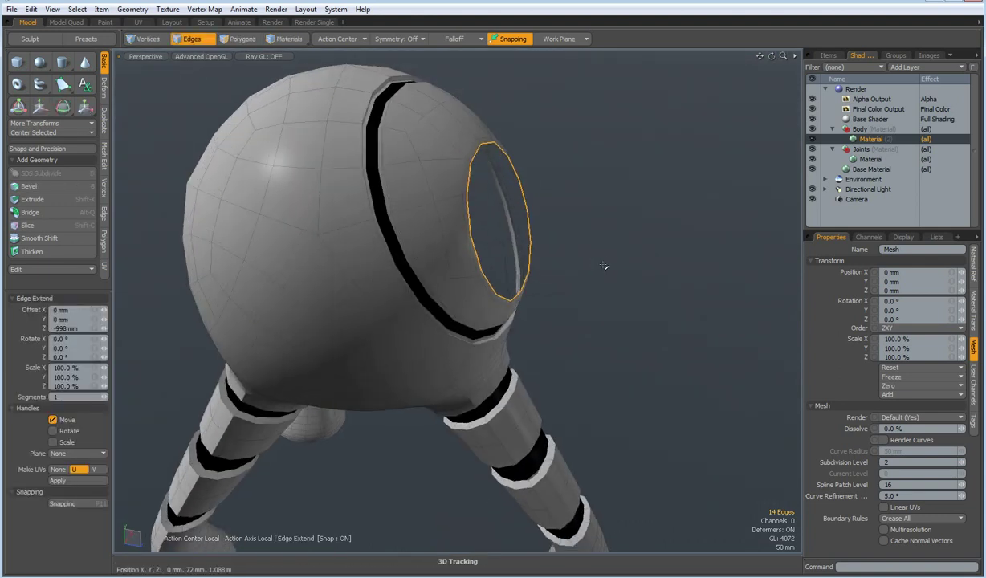
left_click(326, 40)
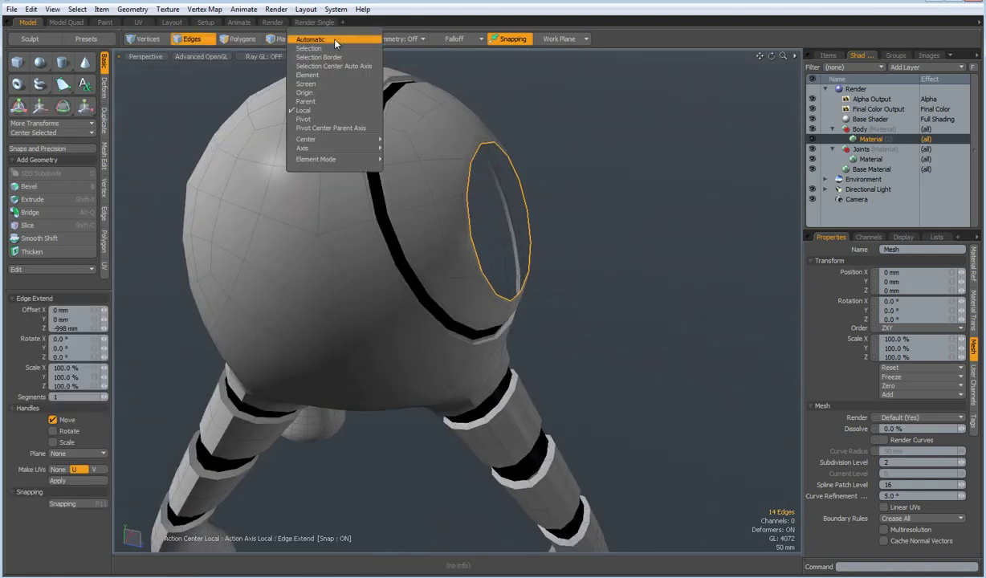
left_click(308, 109)
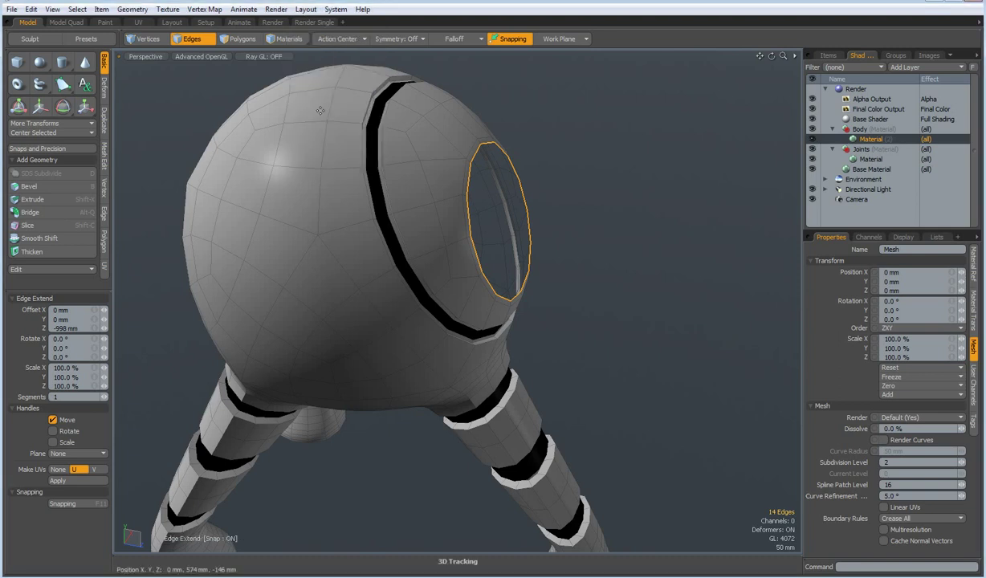
left_click(597, 204)
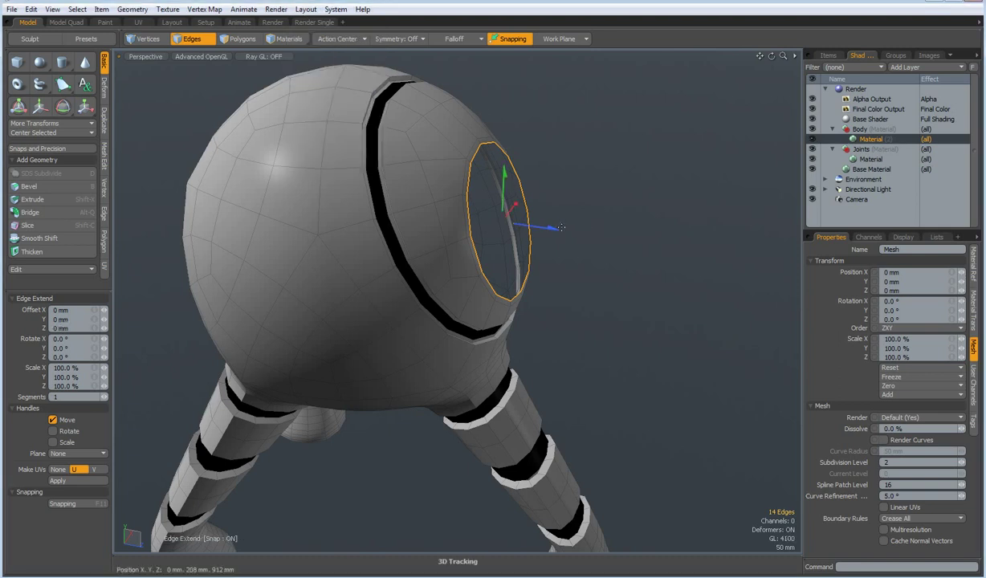
left_click_drag(557, 229, 363, 199, "ctrl")
key("space")
left_click(668, 197)
- Loop-slice the tunnel wall around the hole with two symmetric cuts and turn on subdivision smoothing for the mesh
left_click_drag(662, 211, 526, 205, "alt")
key("2")
left_click(542, 232)
key("alt+c")
left_click(543, 232)
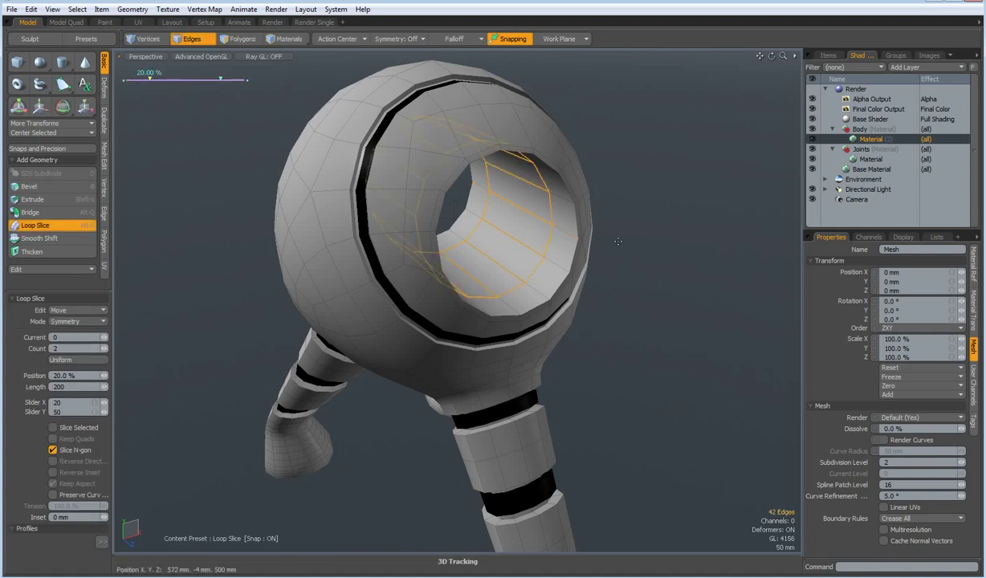
left_click_drag(543, 231, 503, 232)
key("space")
left_click(686, 226)
left_click_drag(684, 263, 619, 345, "alt")
key("Tab")
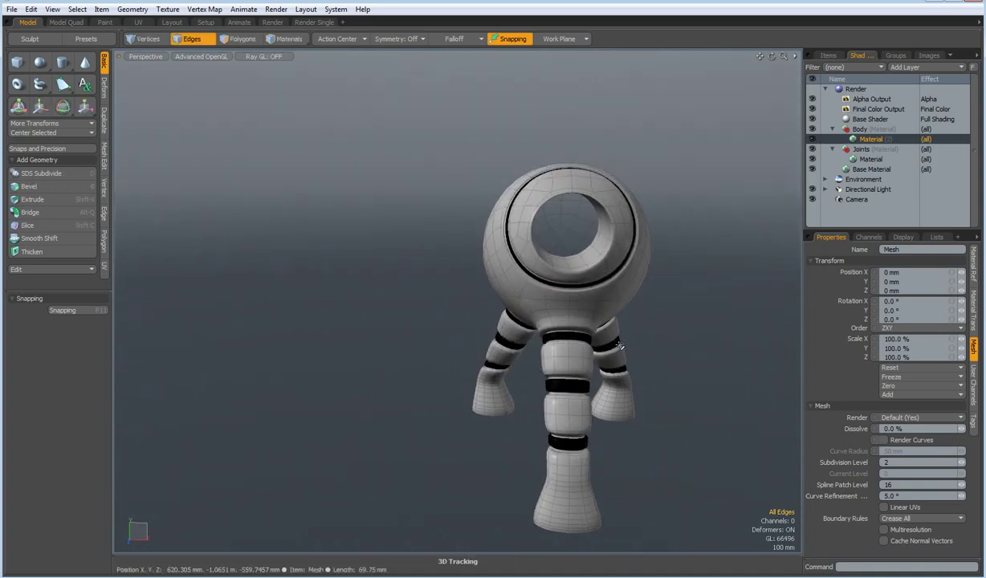
- Draw a Globe-mode sphere of about 332 mm radius over the centre of the eye opening and set its X position to 0 mm
key("KP_2")
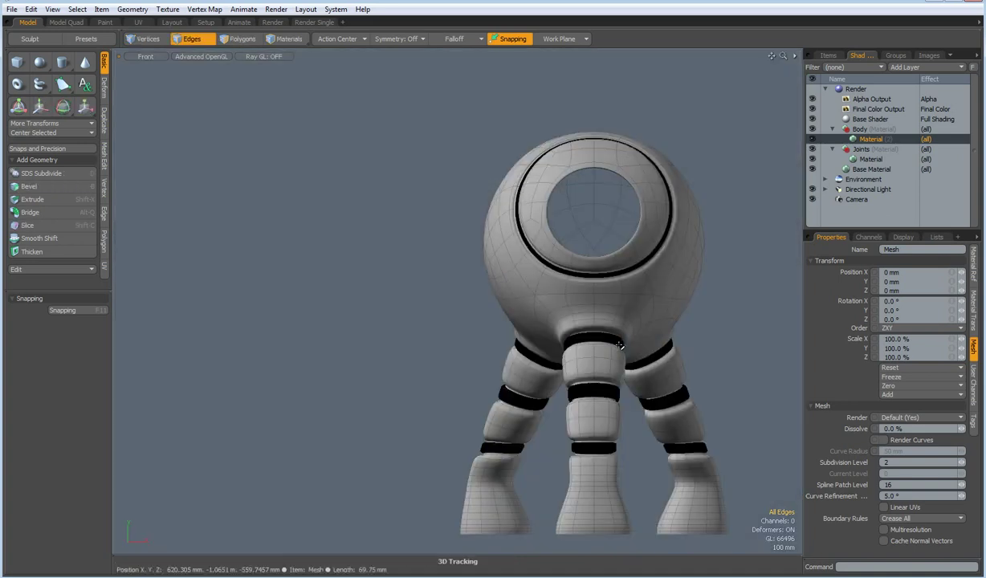
left_click_drag(670, 250, 543, 294, "alt")
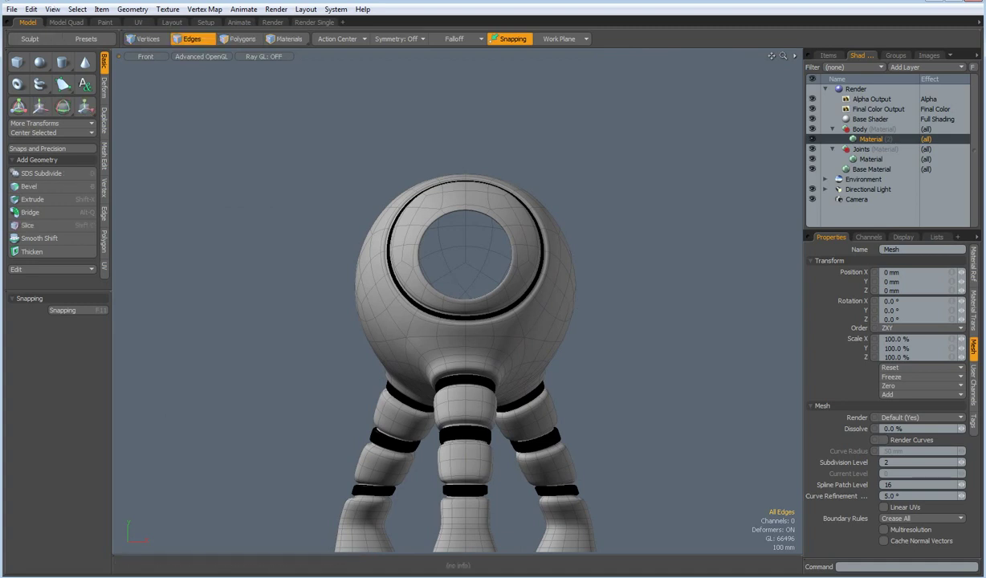
left_click(40, 62)
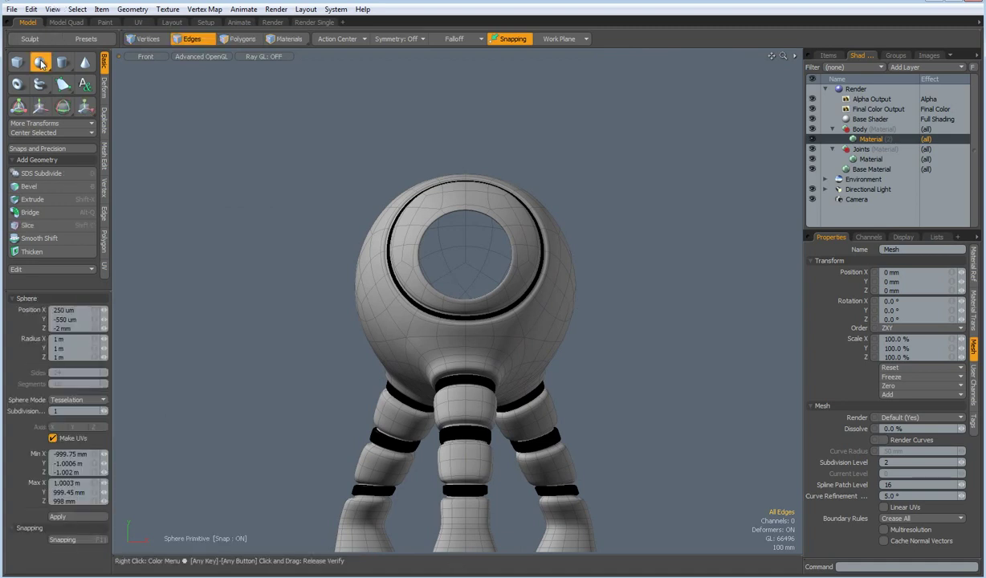
left_click(102, 399)
left_click(100, 386)
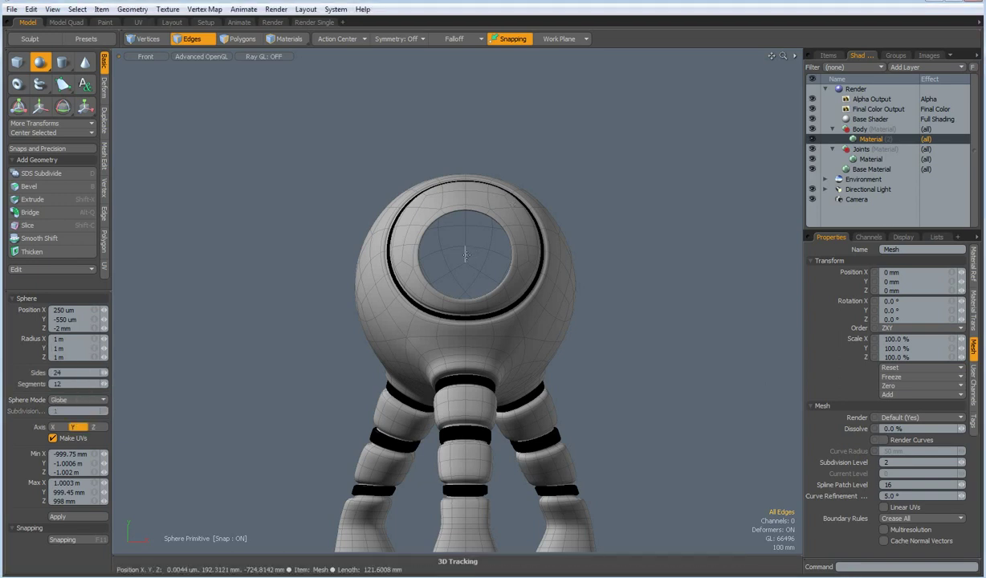
scroll(464, 253, "up", 3)
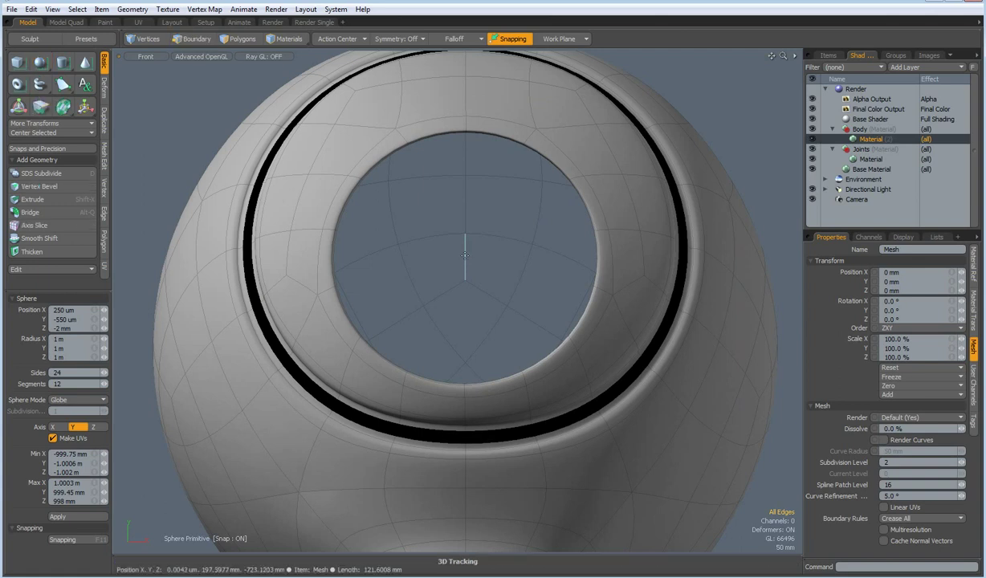
left_click_drag(465, 255, 559, 160)
left_click_drag(592, 126, 592, 127)
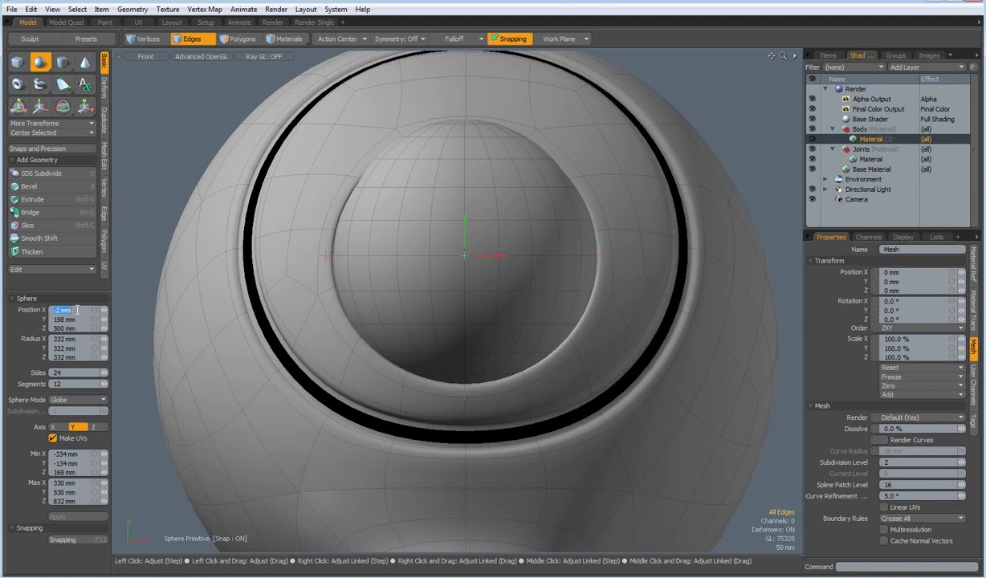
type("0")
key("Return")
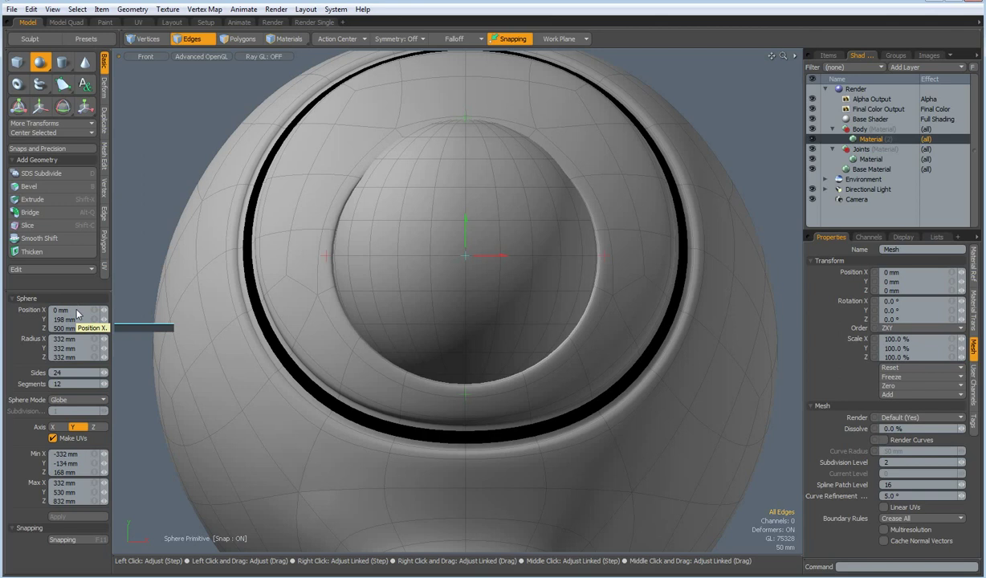
key("q")
- Assign a new white material named Eye to all polygons of the eye sphere, then clear the selection
key("3")
double_click(476, 249)
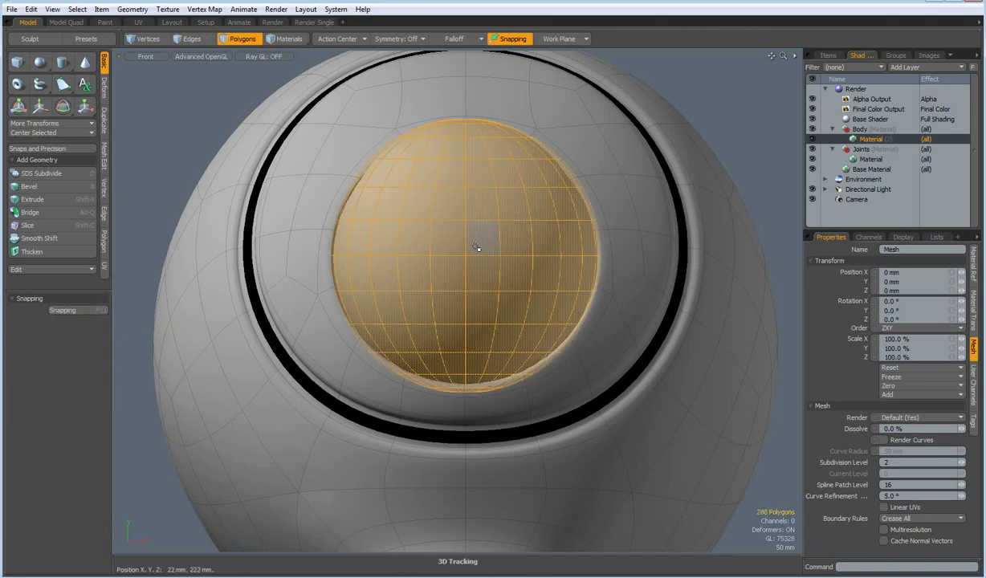
key("m")
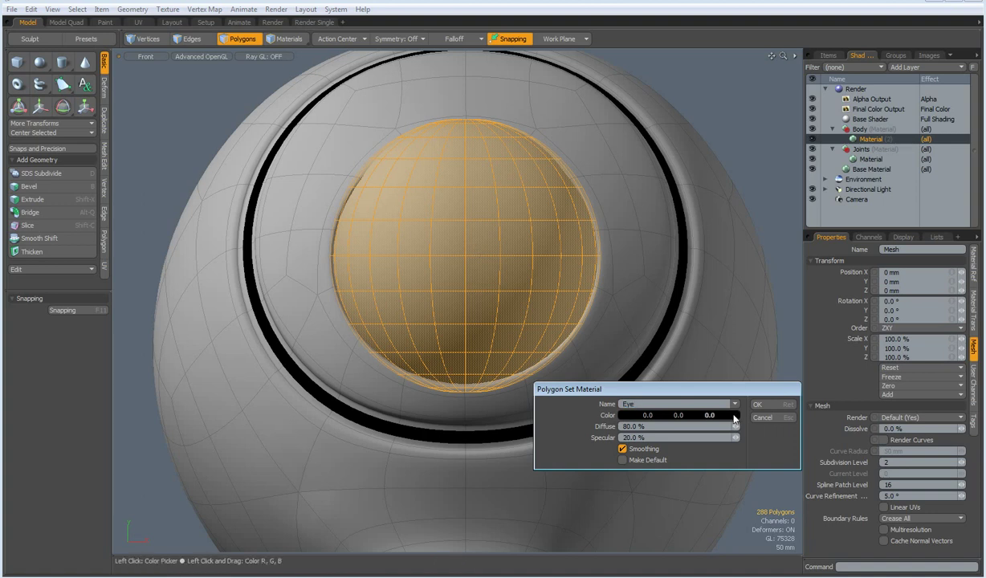
left_click(678, 415)
left_click_drag(797, 518, 763, 394)
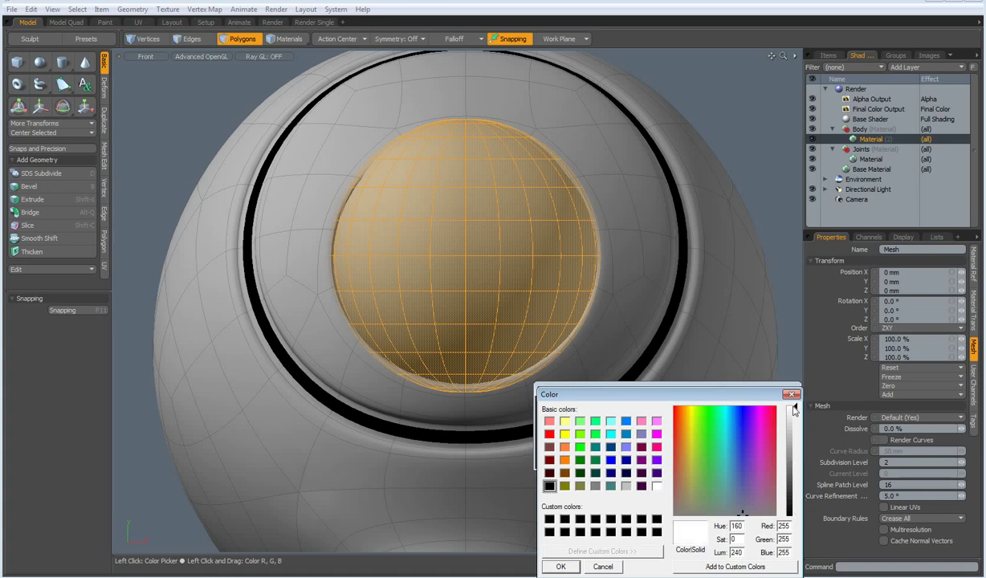
left_click(560, 567)
left_click(764, 404)
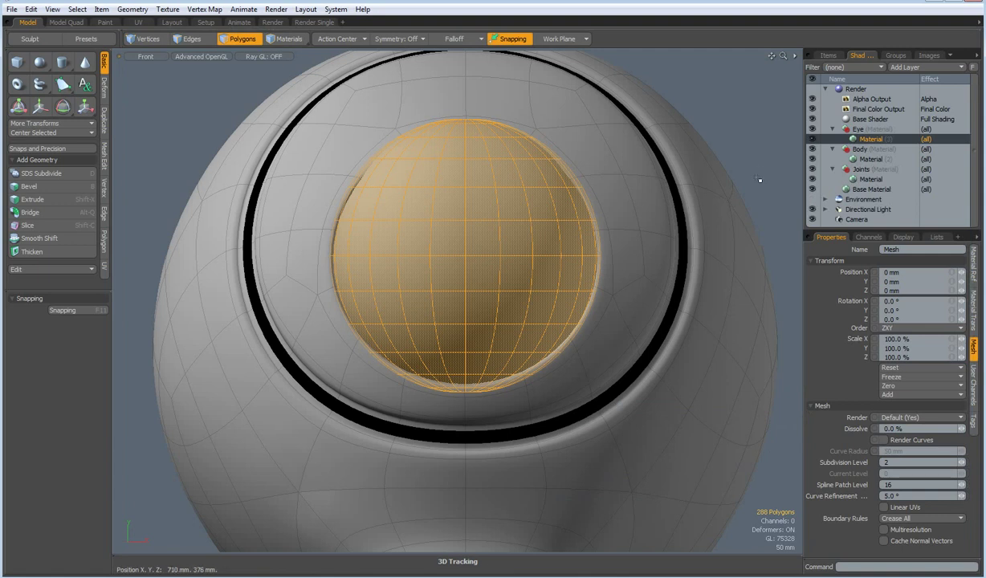
left_click(768, 146)
- Draw a large flat floor plane, about 52 by 37 m, around the robot in the top view
scroll(768, 145, "down", 4)
left_click_drag(703, 319, 531, 351, "alt+shift")
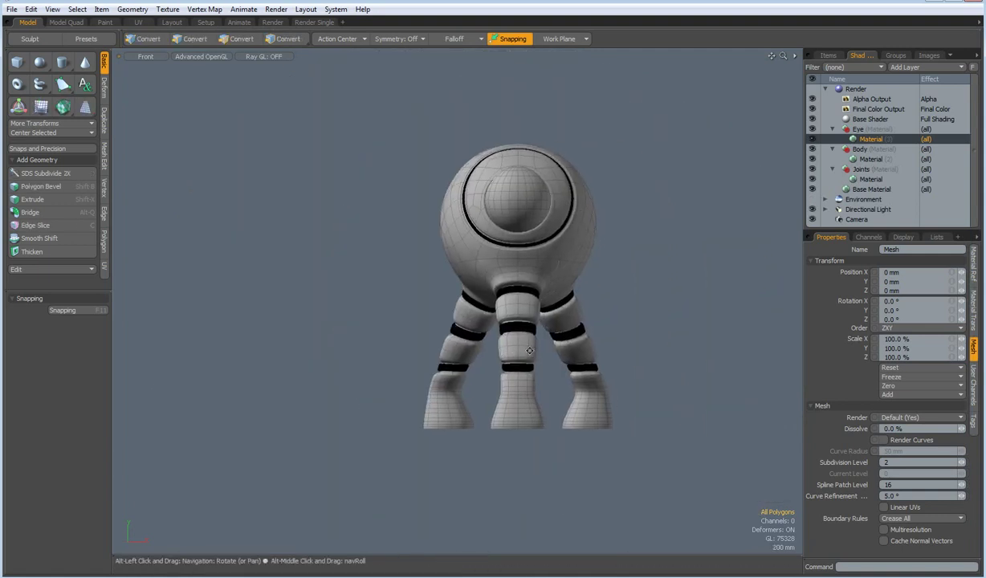
key("KP_1")
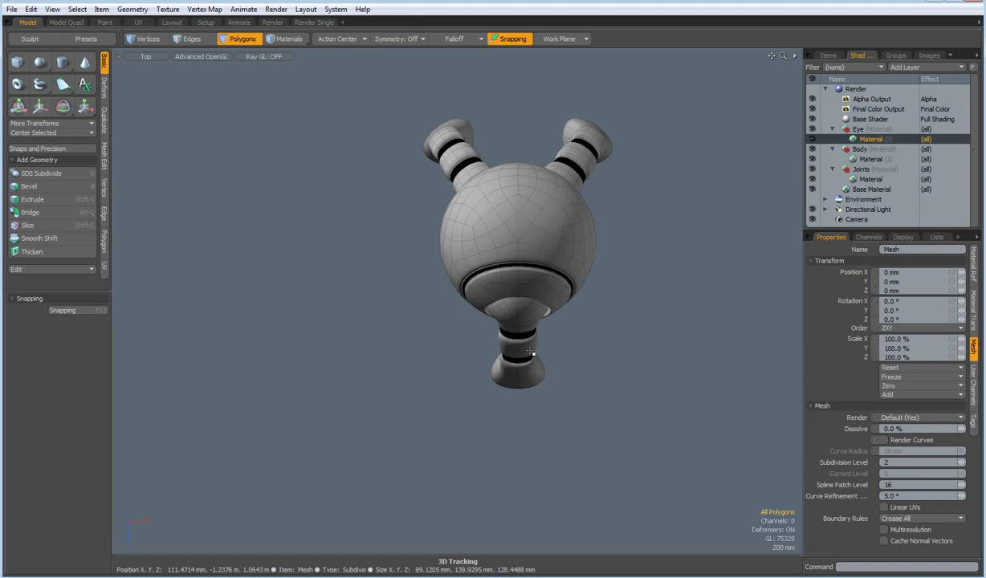
scroll(531, 353, "down", 10)
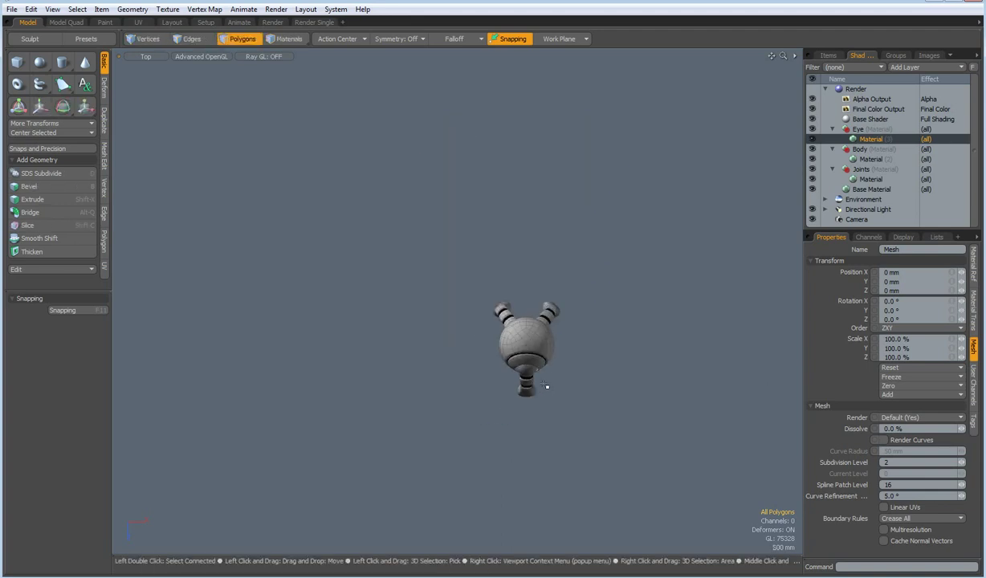
left_click_drag(556, 374, 552, 334, "alt+shift")
left_click(18, 61)
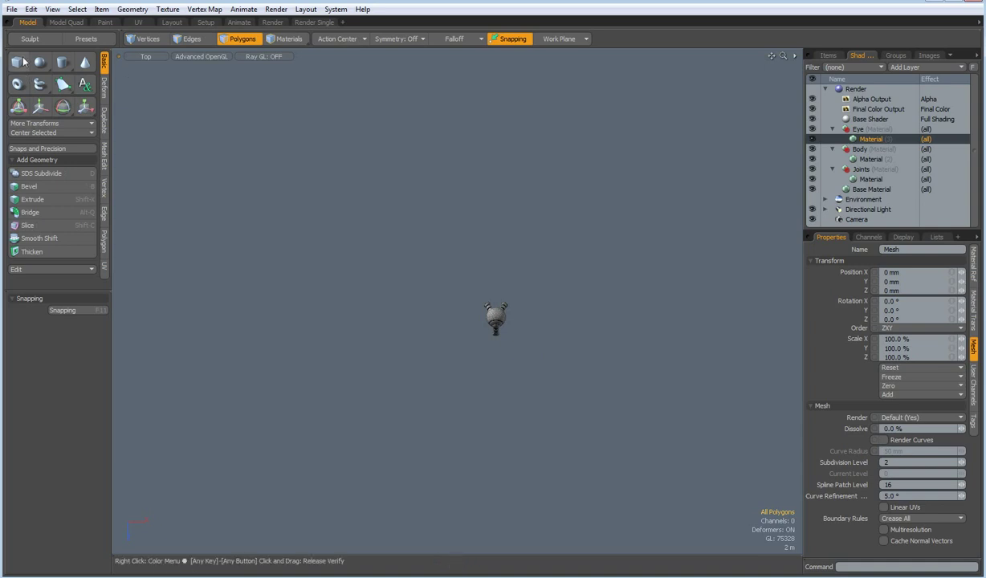
mouse_move(119, 62)
left_mouse_down()
mouse_move(299, 210)
mouse_move(655, 455)
mouse_move(804, 533)
mouse_move(802, 550)
left_mouse_up()
left_click(239, 39)
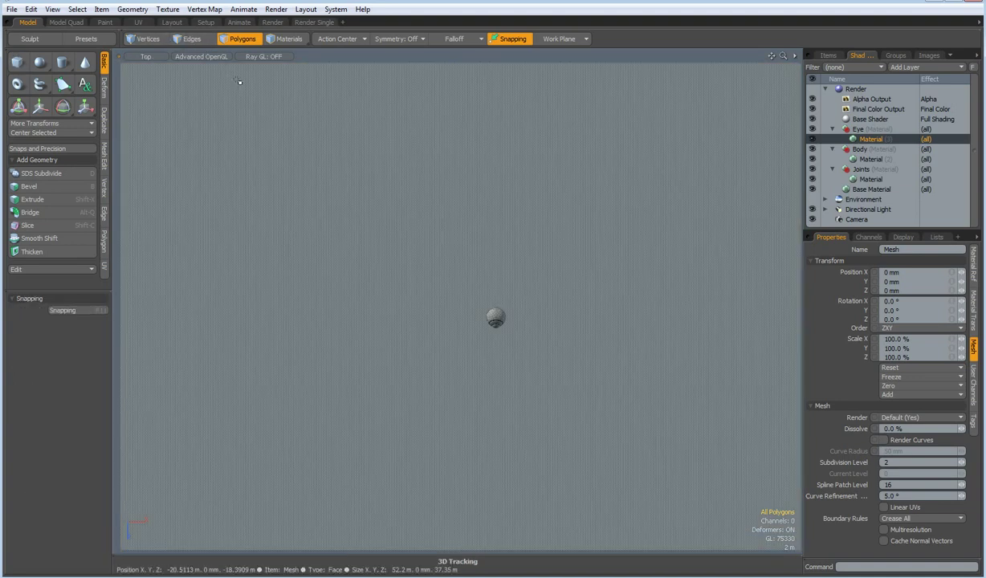
- Assign a new white material named Floor to the ground plane, then clear the selection
left_click(263, 88)
key("m")
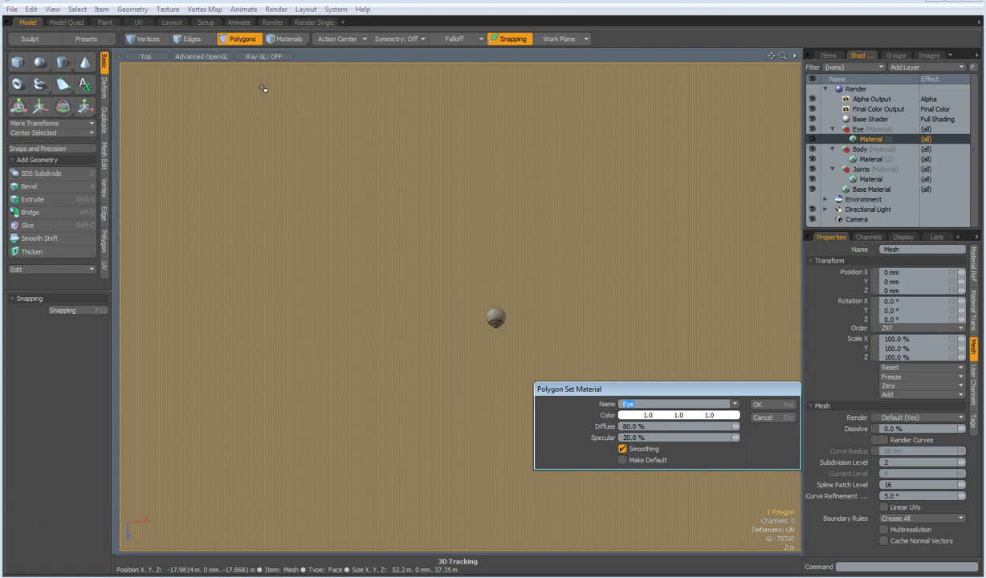
type("Floor")
key("Return")
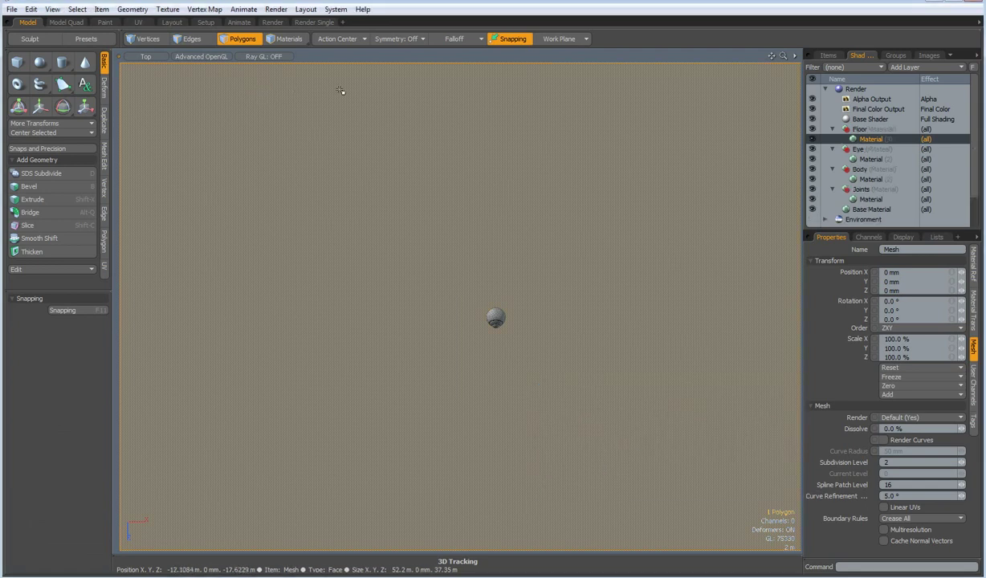
left_click(437, 58)
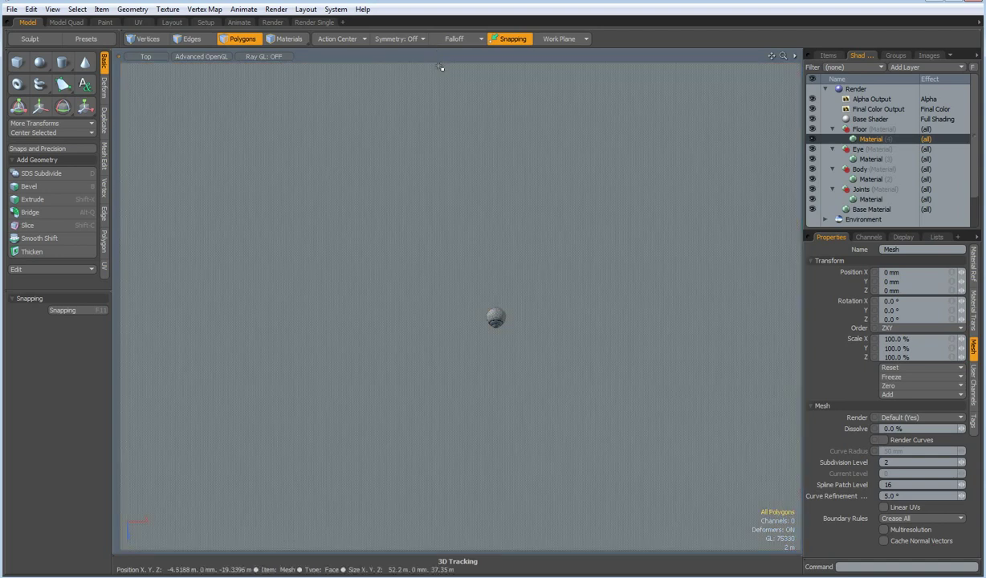
- Move the floor plane down about 1.98 m along Y to the soles of the robot's feet, then deselect it
left_click(361, 198)
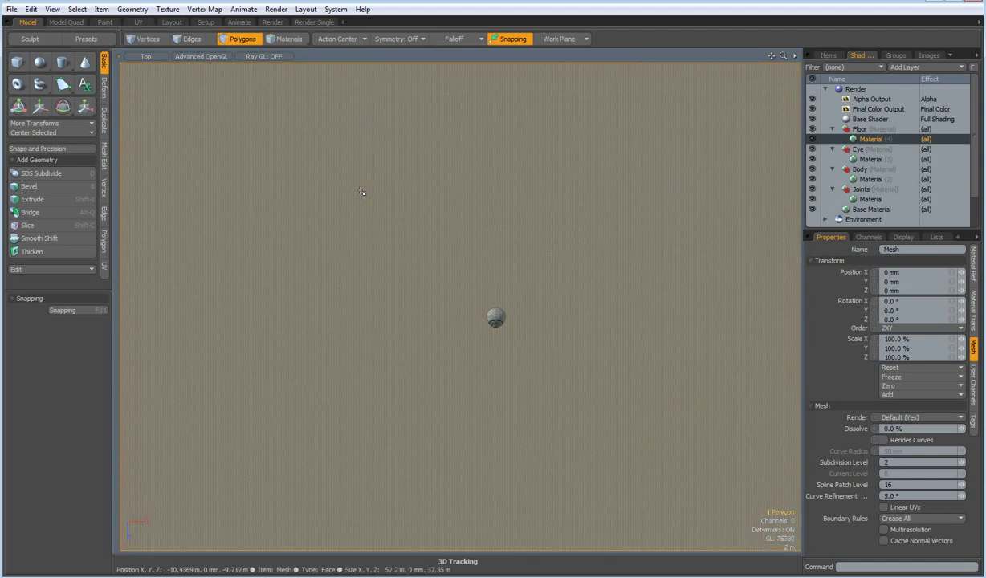
key("KP_3")
key("w")
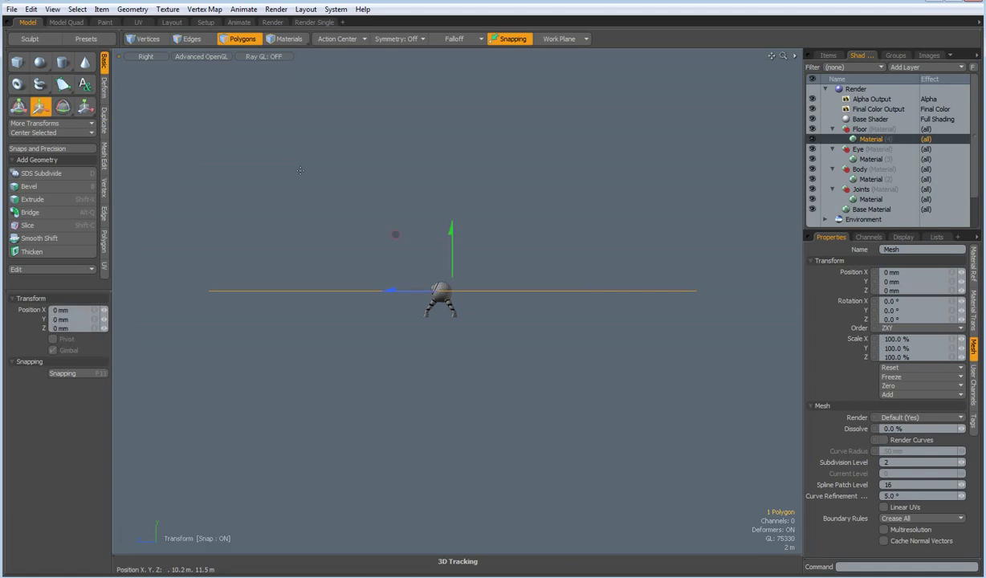
left_click_drag(457, 221, 457, 248)
scroll(440, 317, "up", 8)
left_click_drag(535, 218, 535, 211)
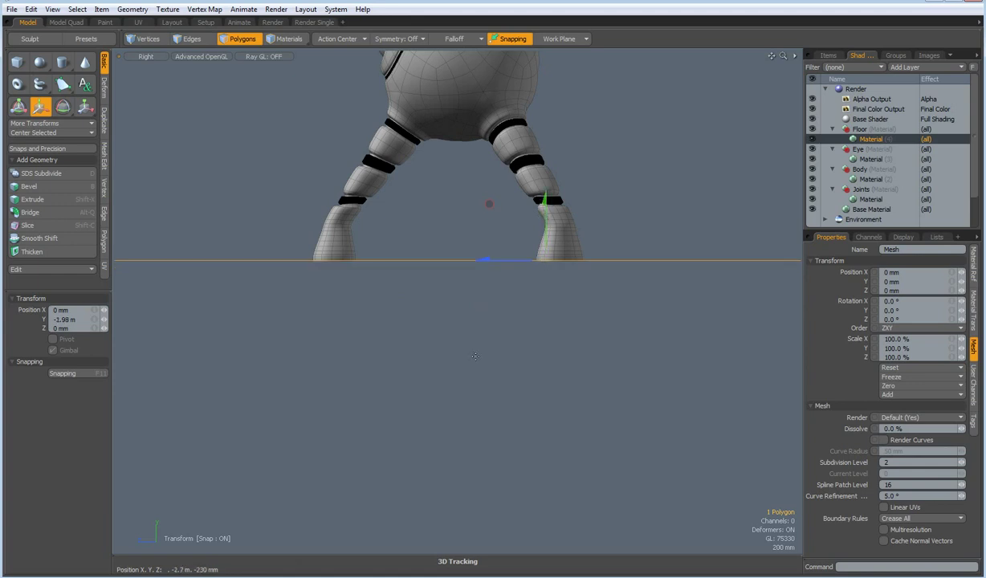
key("space")
left_click(456, 399)
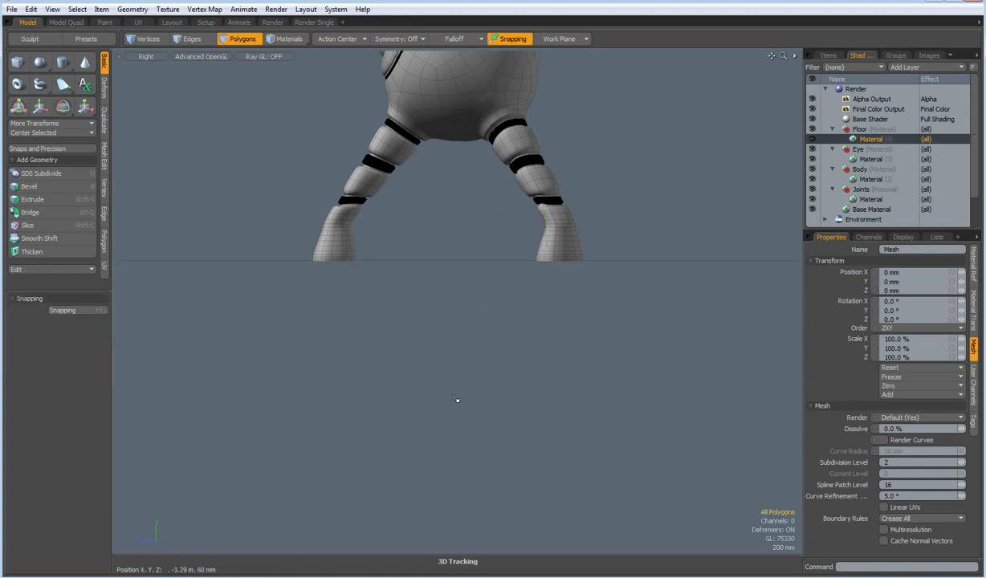
- Switch to the Render layout and frame the whole robot in the preview from a three-quarter angle
left_click(272, 22)
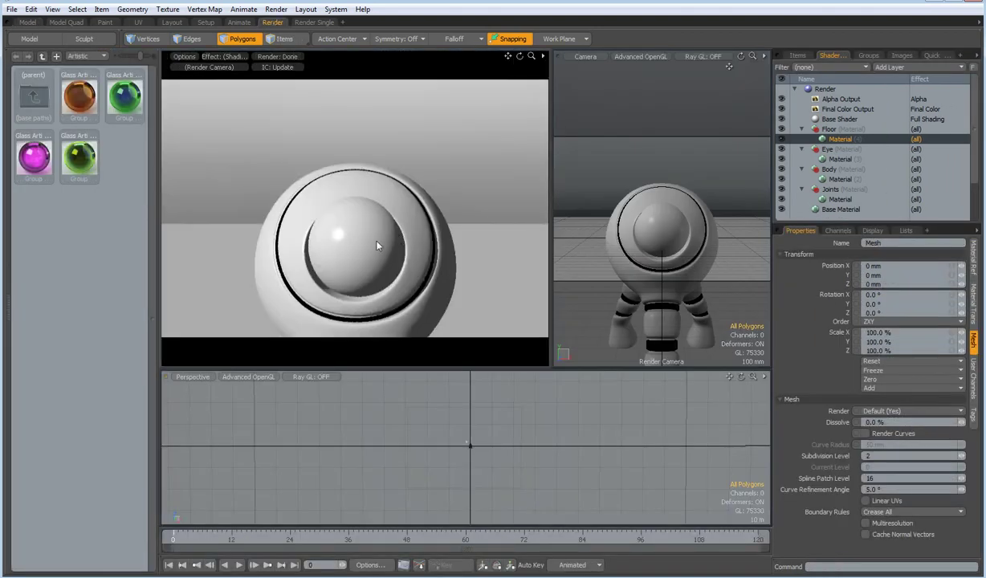
scroll(363, 243, "down", 3)
left_click_drag(363, 244, 370, 227, "alt+shift")
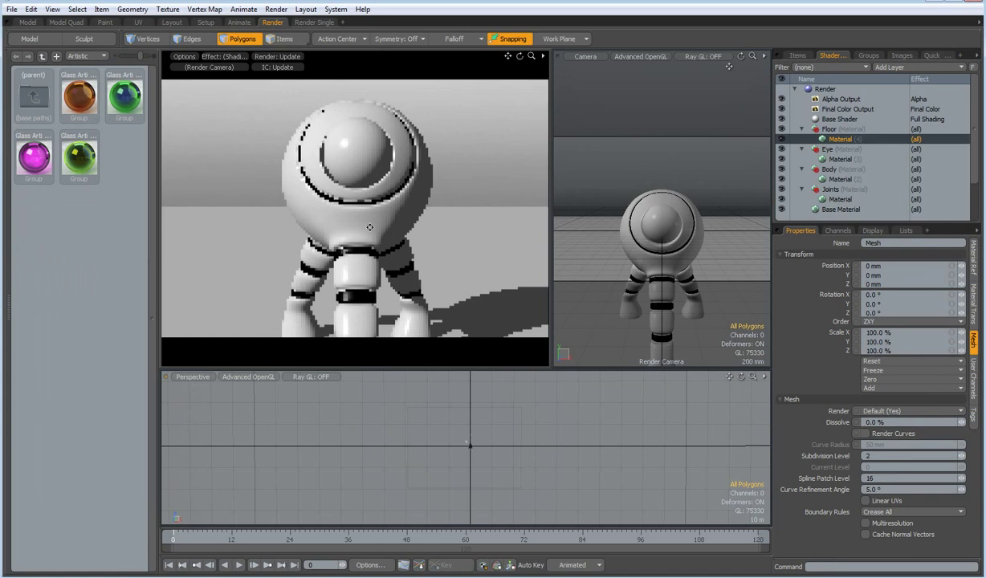
scroll(370, 227, "down", 5)
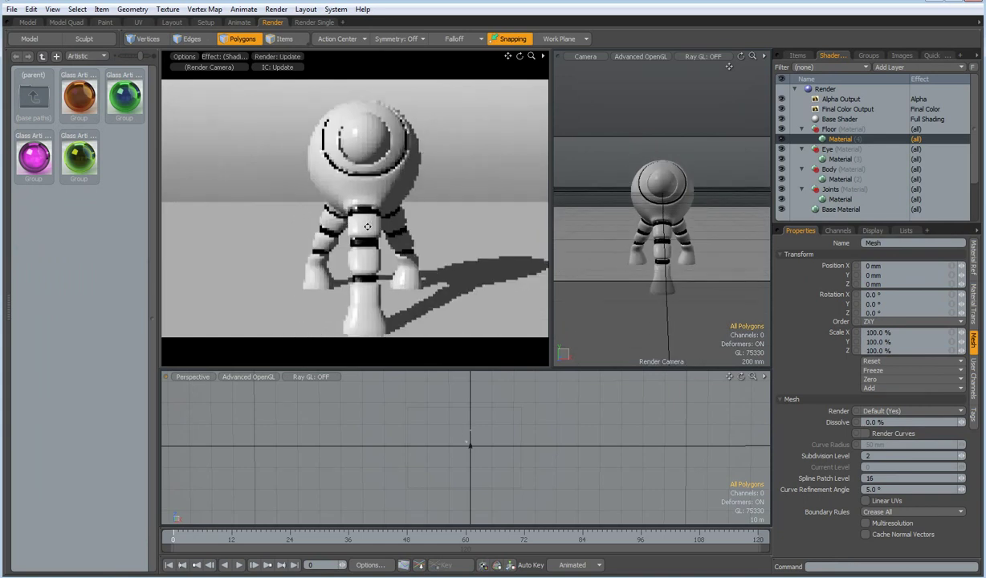
left_click_drag(367, 226, 367, 215, "alt+shift")
left_click_drag(356, 267, 441, 285, "alt")
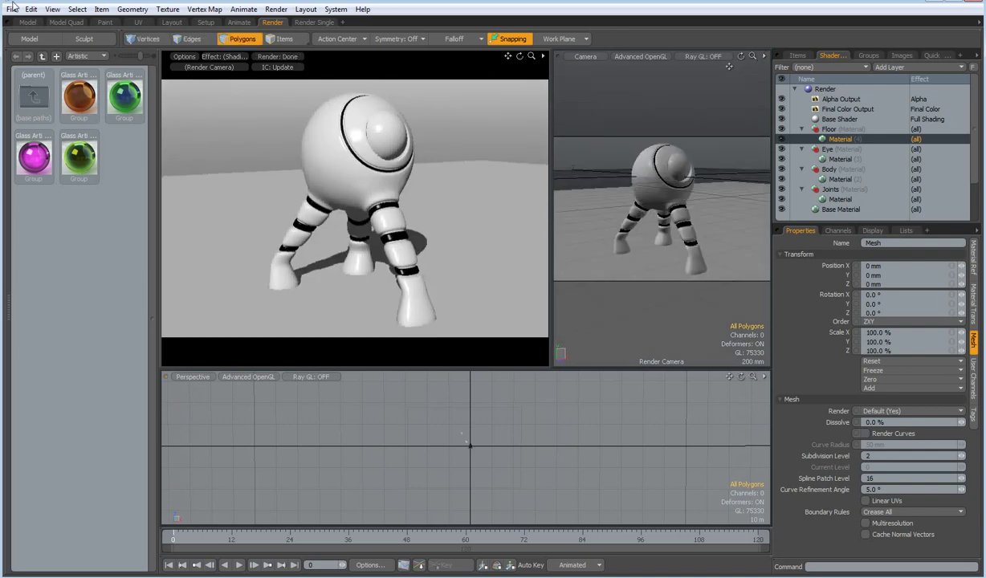
- Return to the Model layout and move the eye sphere slightly back into the body in the side view
left_click(28, 22)
left_click_drag(515, 221, 452, 255, "alt")
key("3")
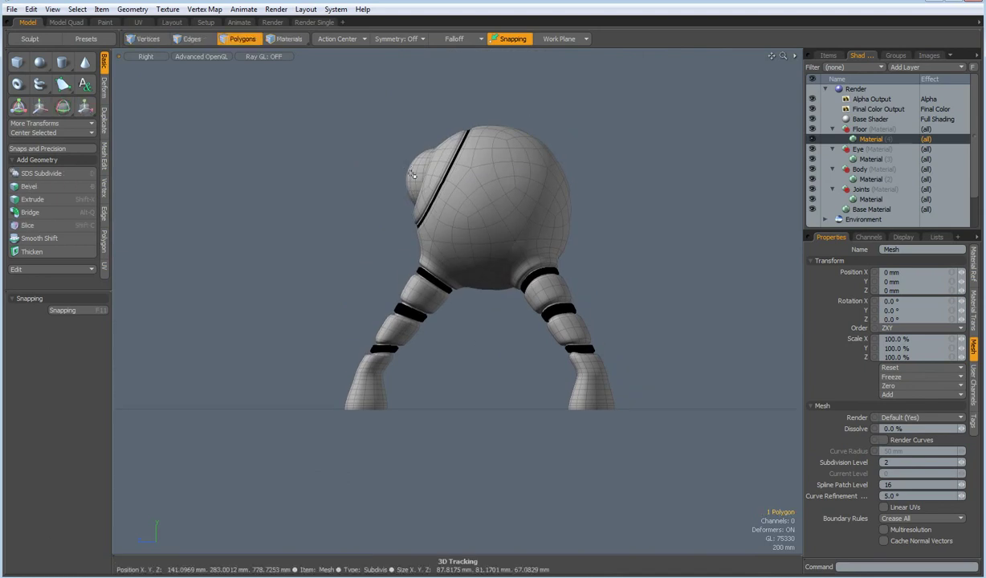
key("w")
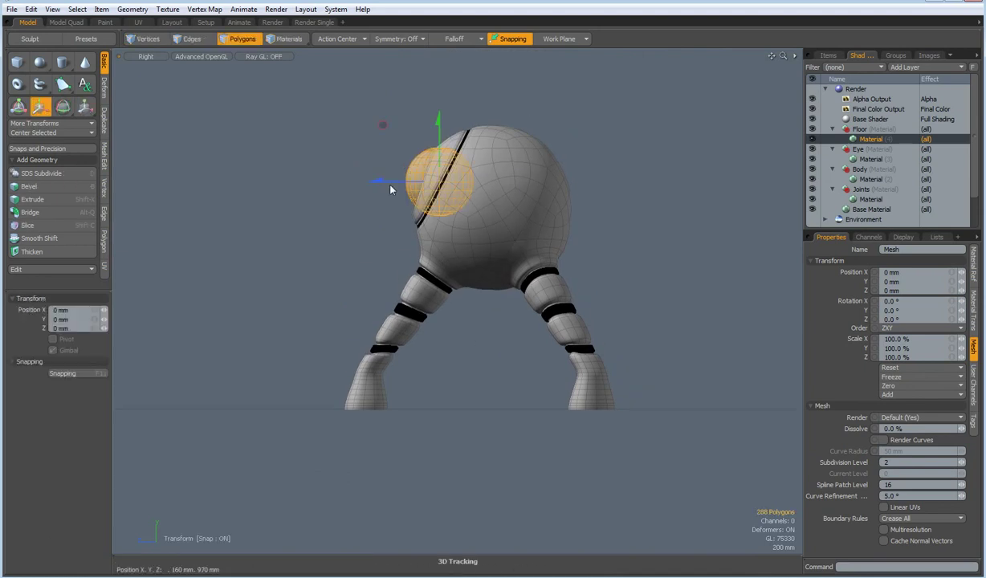
left_click_drag(384, 124, 385, 124)
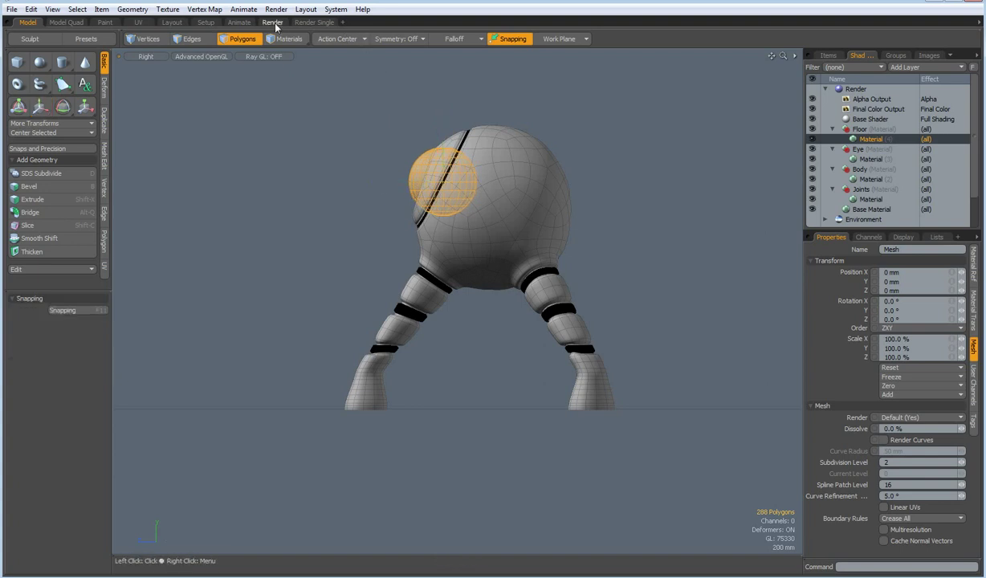
- Apply the blue-green Glass Artistic 02 preset to the robot's eye in the render preview
left_click(272, 22)
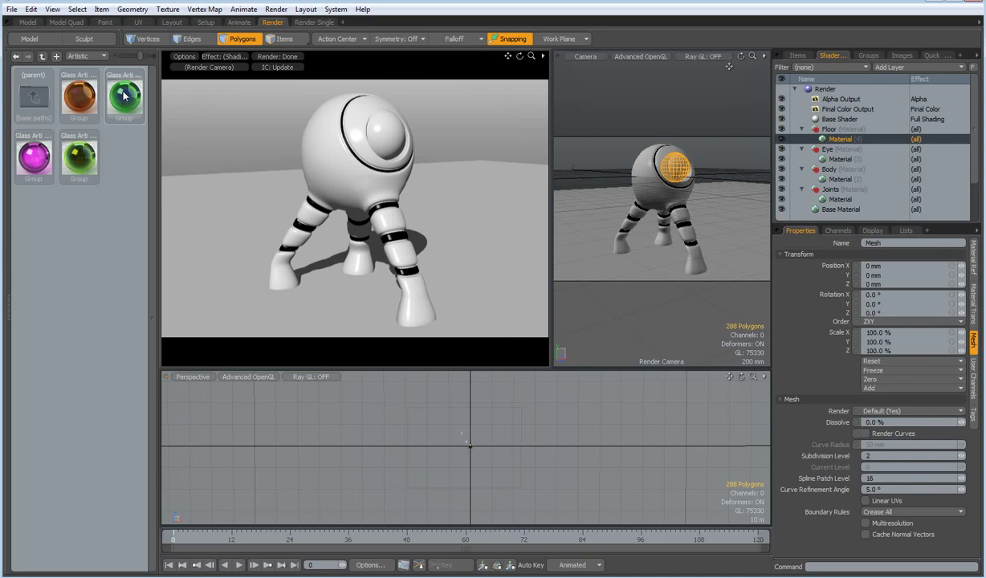
left_click_drag(122, 95, 383, 140)
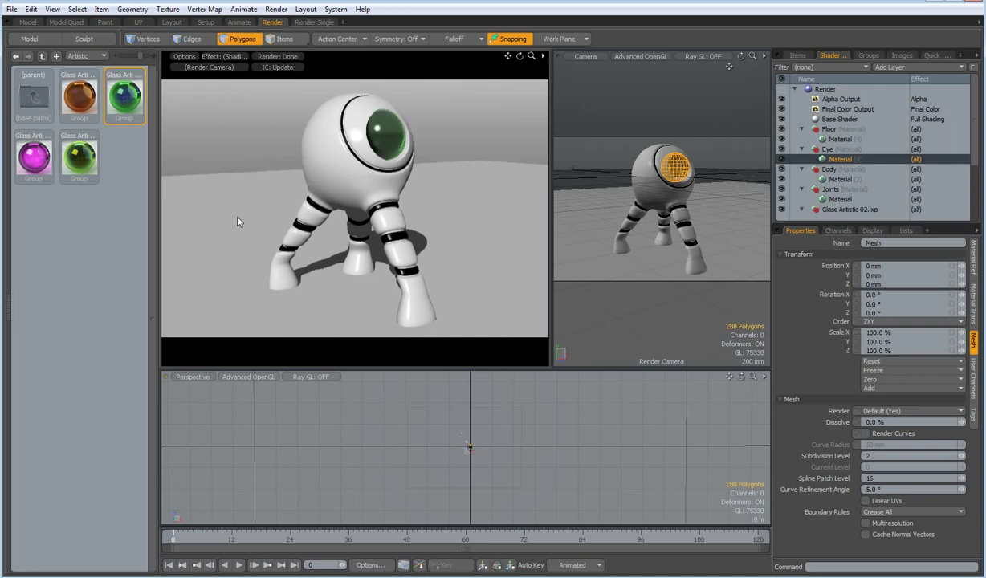
- Browse to the Brass metal presets, try applying Polished Brass to the robot's body, and undo the assignment
double_click(28, 97)
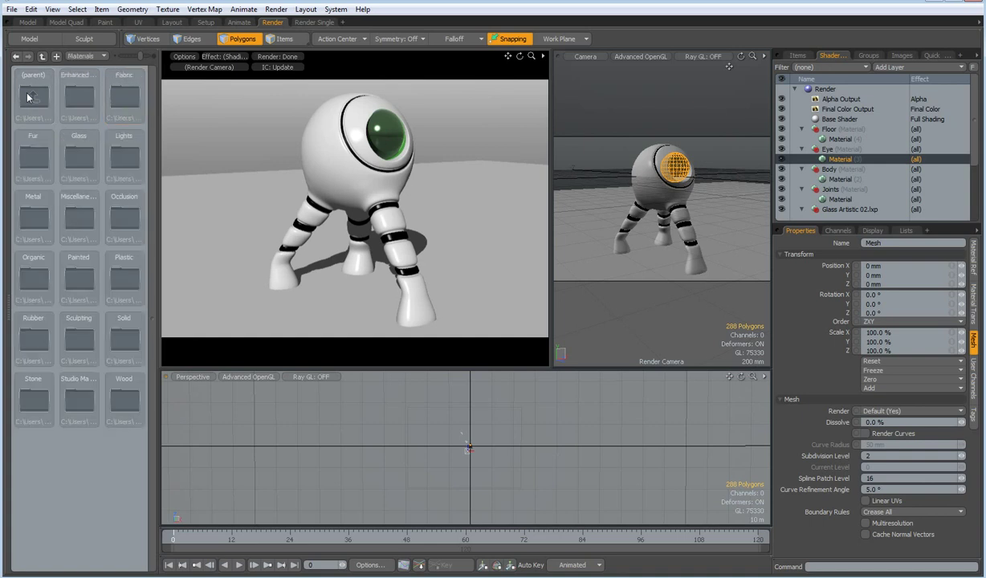
double_click(35, 215)
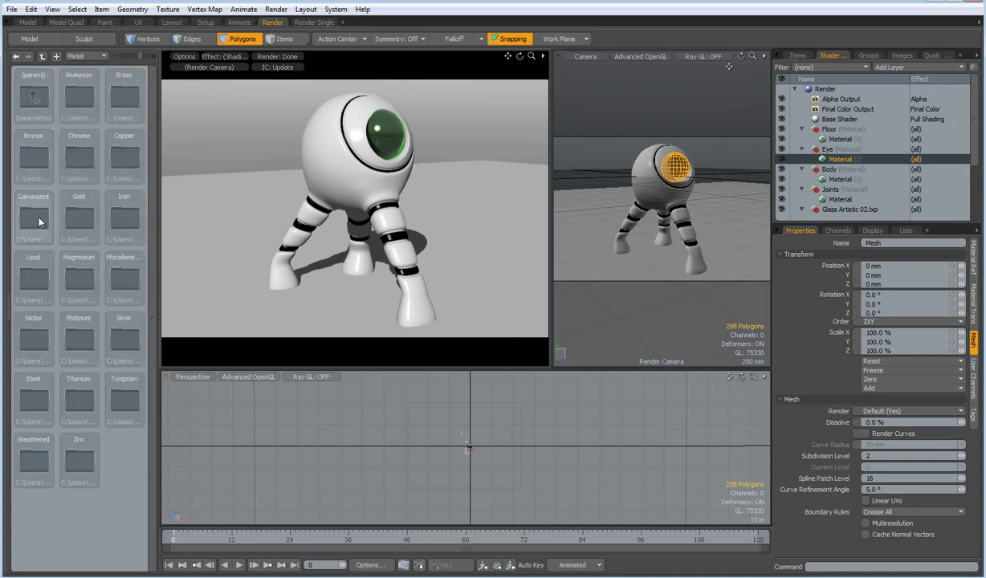
double_click(127, 98)
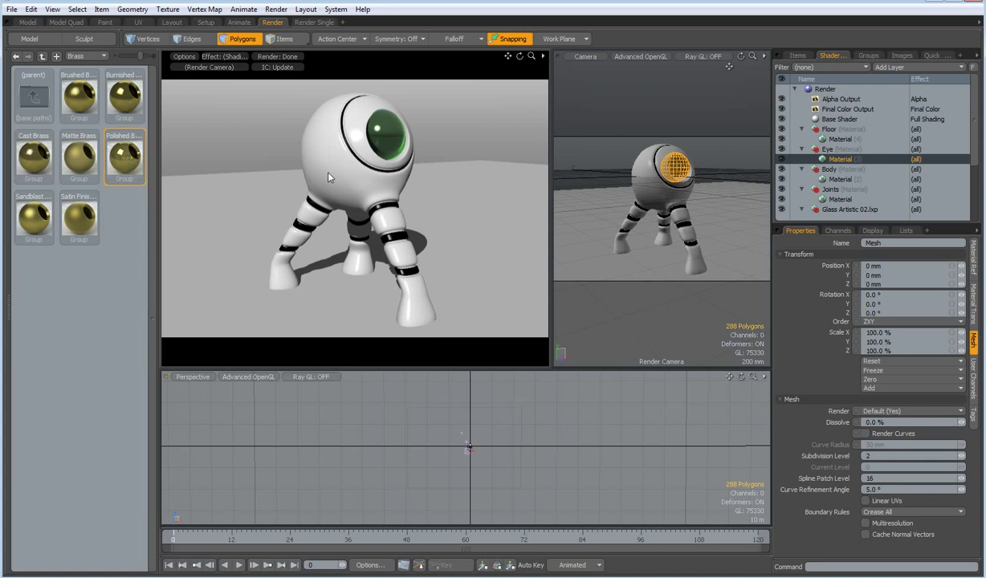
left_click_drag(335, 170, 336, 171)
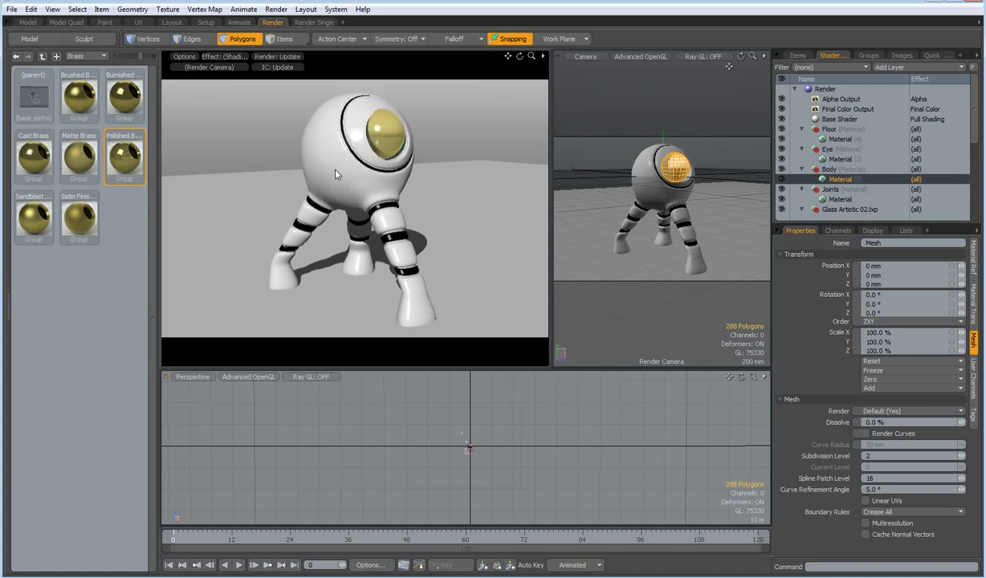
key("ctrl+z")
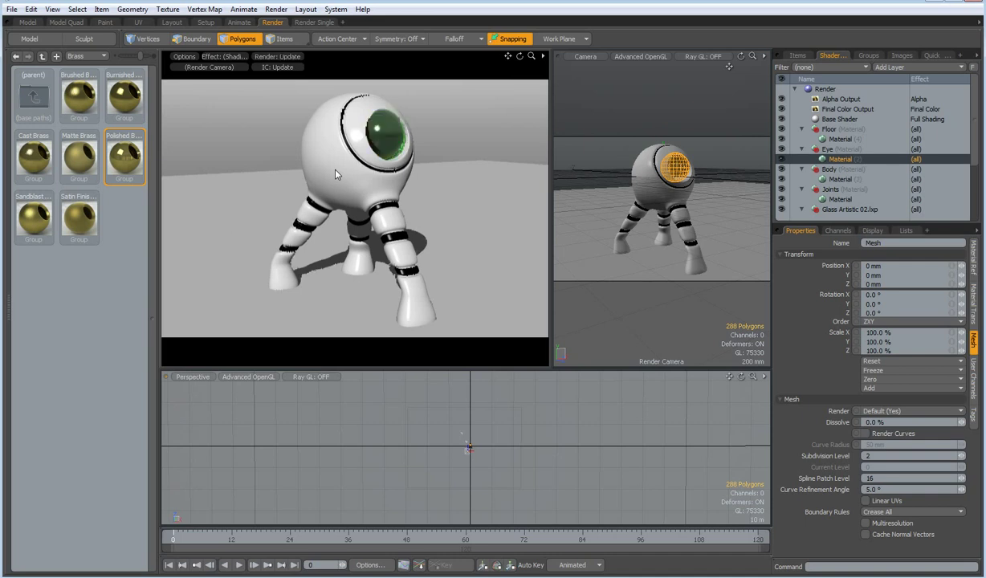
- Clear the eye's polygon selection and apply the Polished Brass preset to the robot's body in the render preview
left_click(27, 22)
left_click(272, 22)
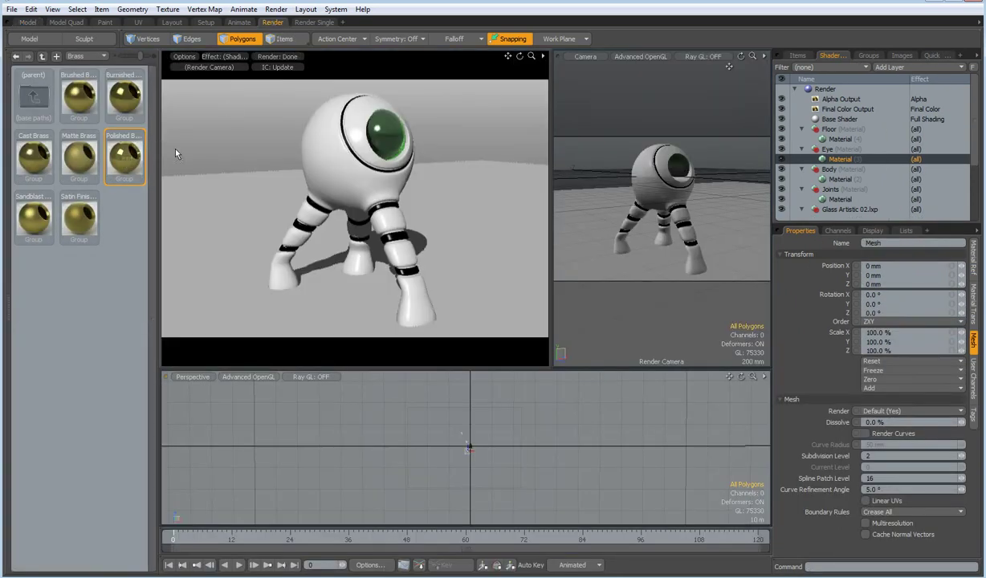
left_click_drag(363, 142, 355, 133)
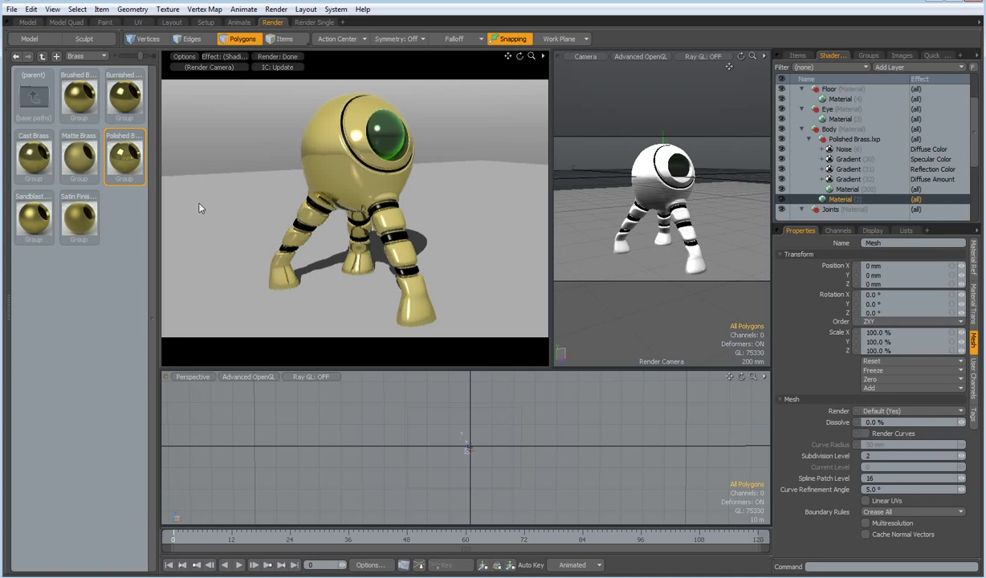
- Find the organic water presets and apply River Water to the floor in the render preview
double_click(33, 97)
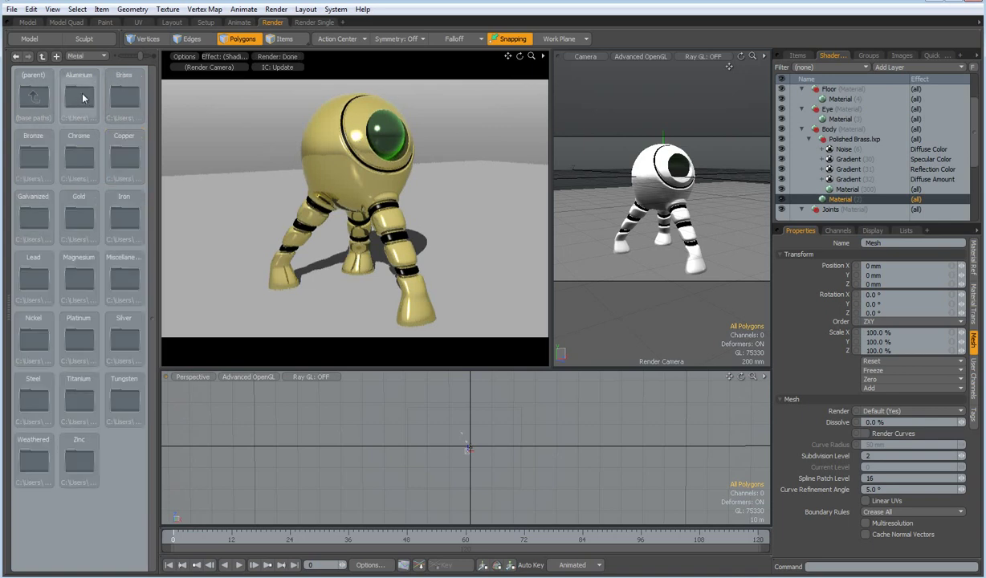
double_click(80, 97)
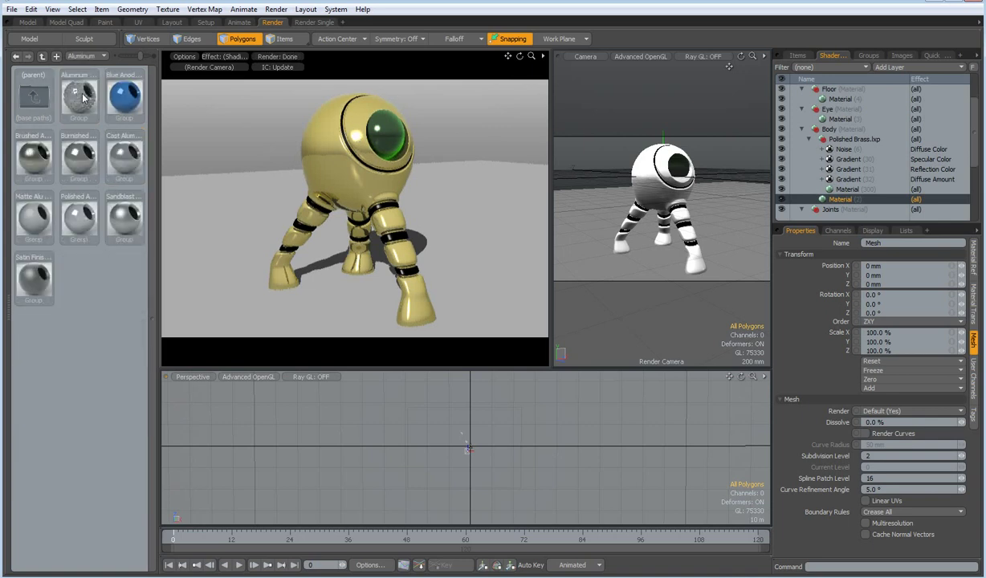
double_click(36, 98)
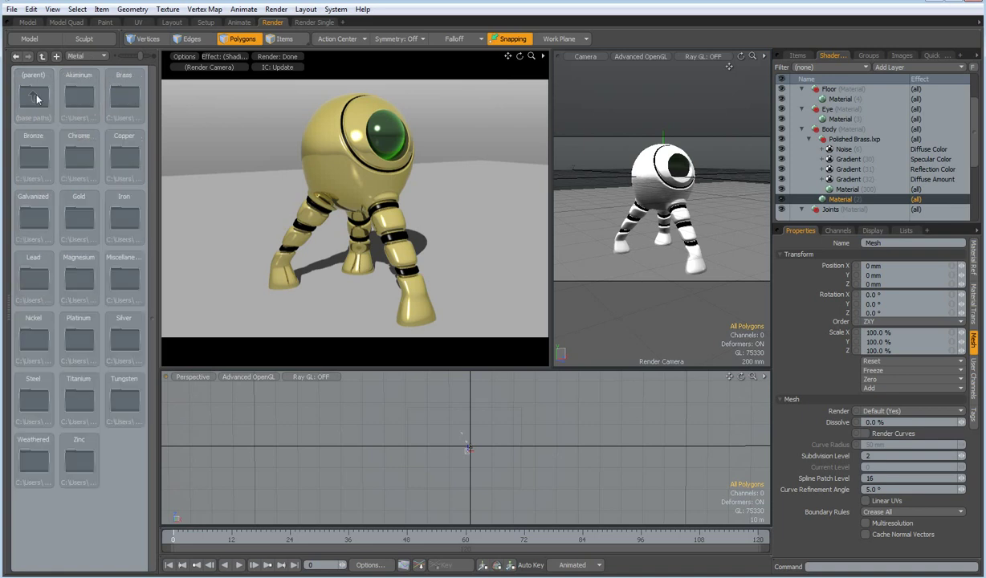
double_click(36, 98)
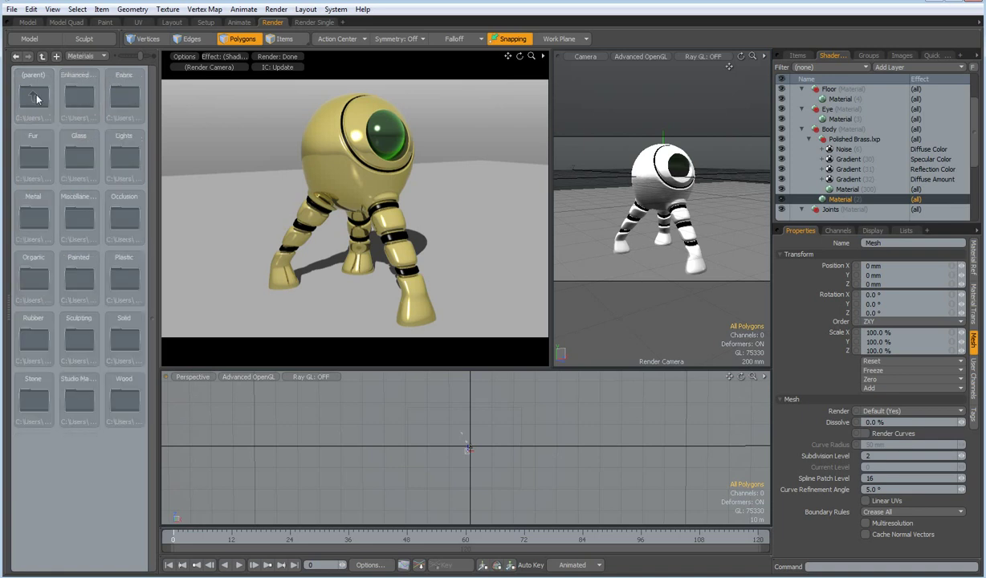
double_click(37, 282)
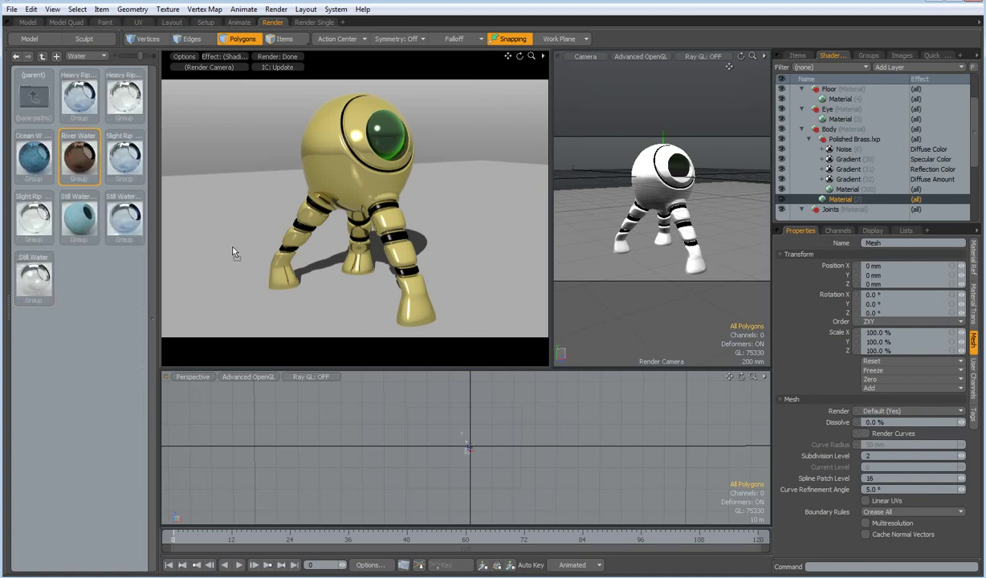
left_click_drag(80, 157, 233, 251)
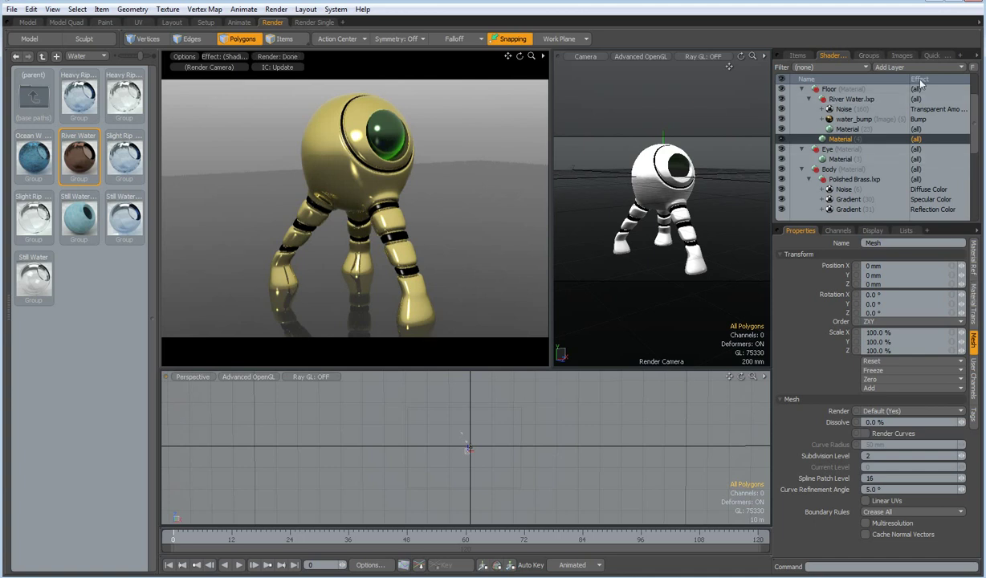
- Set both the frame width and height of the render output to 850 pixels
scroll(863, 108, "up", 2)
left_click(841, 87)
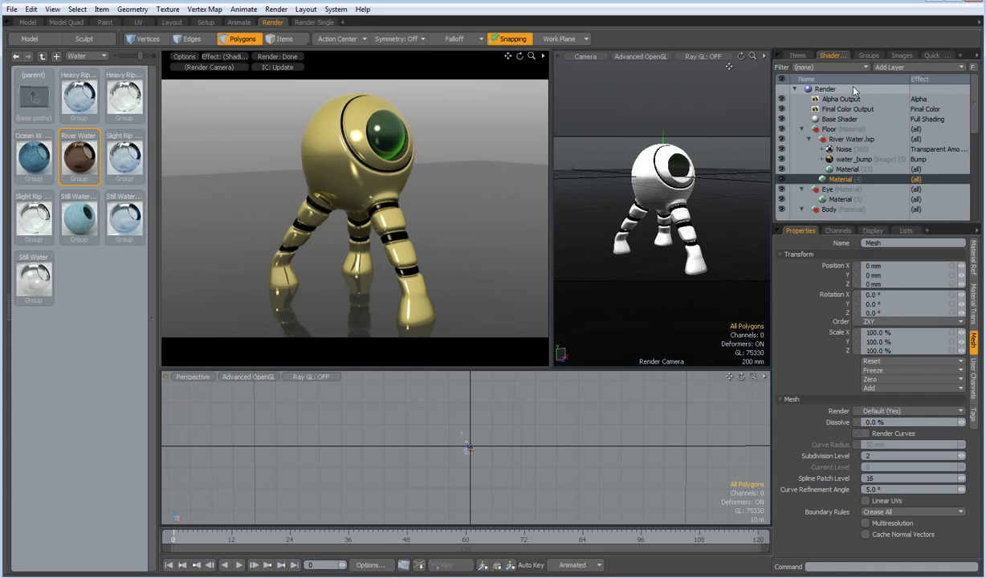
left_click(955, 319)
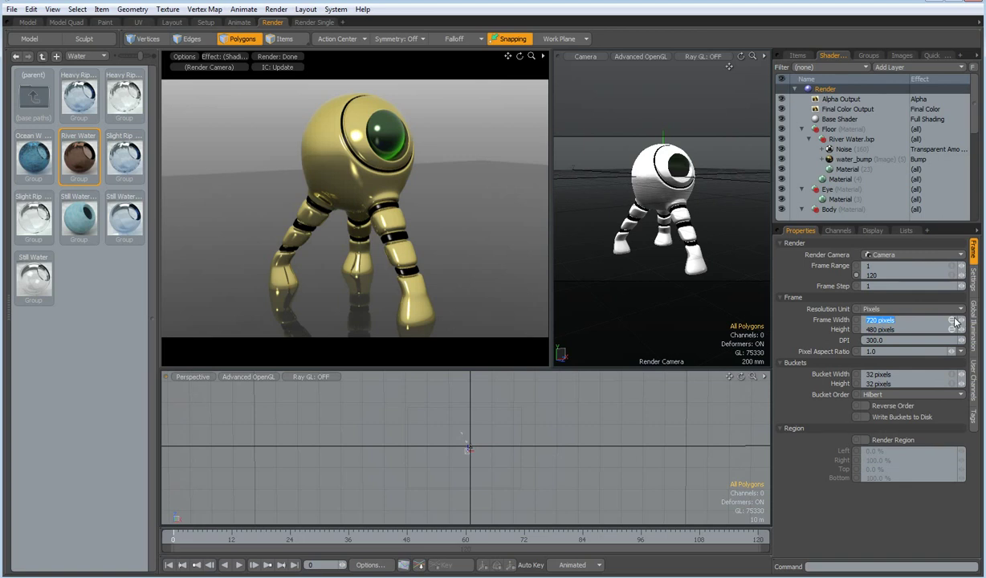
type("850")
key("Return")
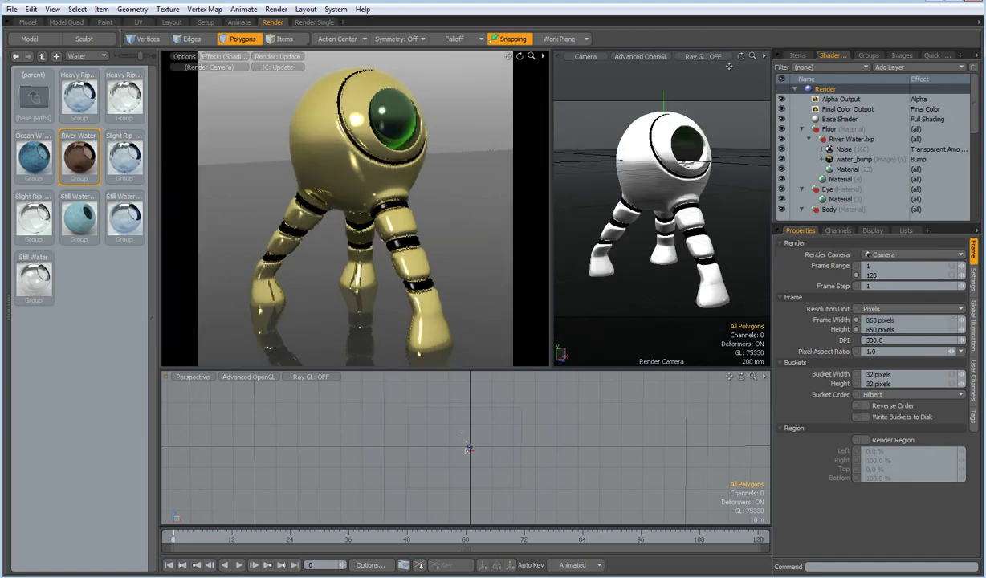
- Apply the outdoor environment preset Outdoor Probe 05 in the Layout workspace, and reframe the robot in the Render layout's preview
left_click(172, 23)
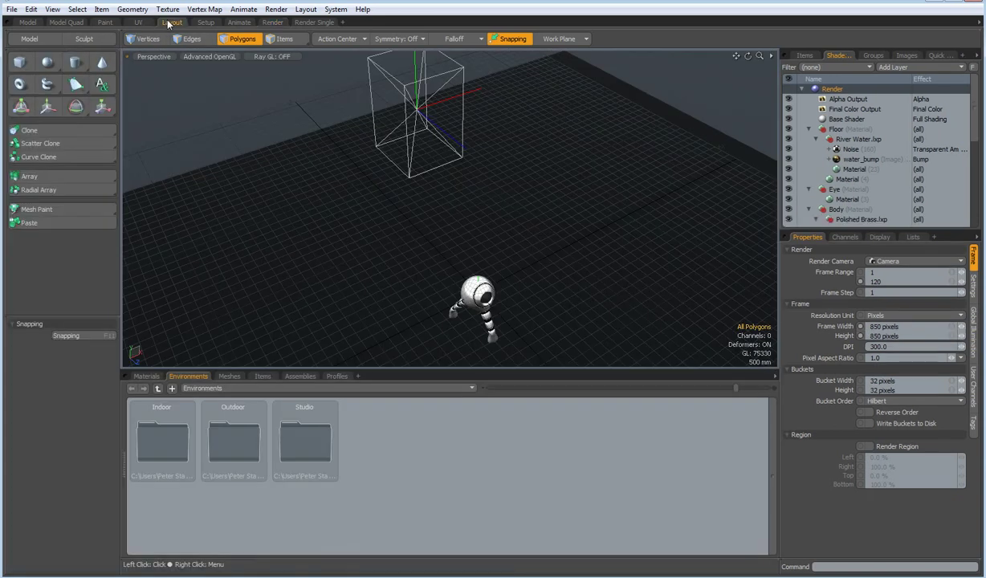
double_click(227, 409)
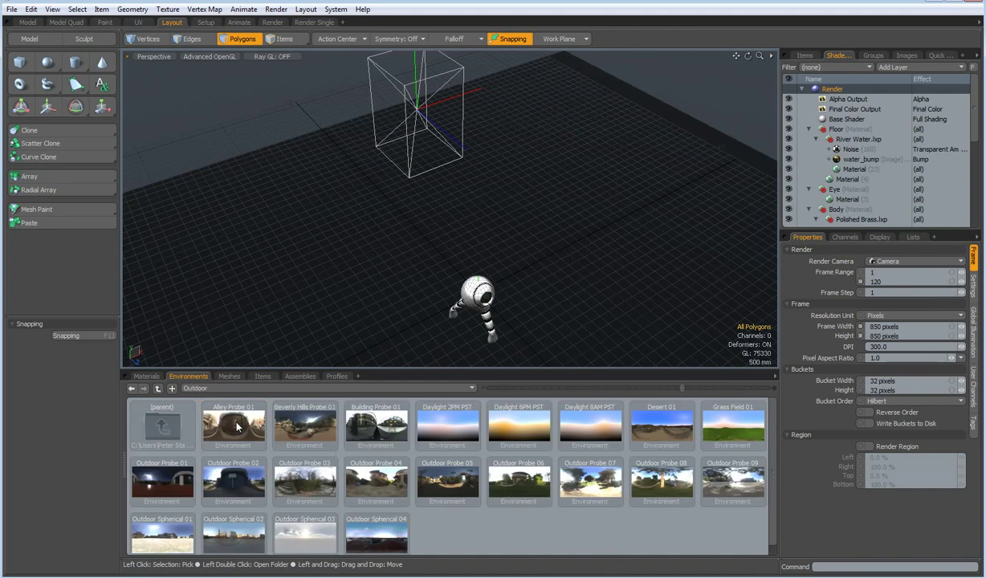
scroll(236, 427, "down", 1)
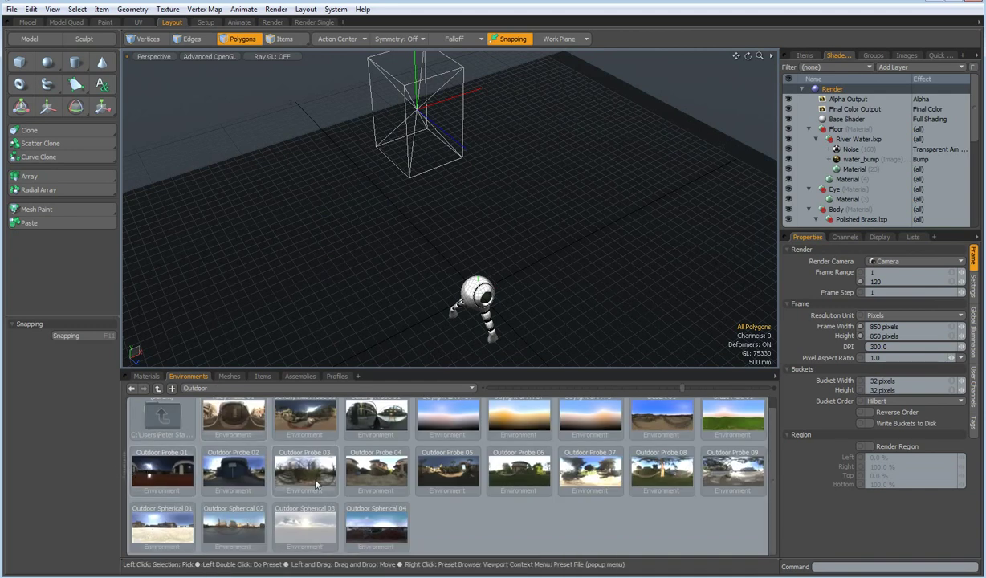
right_click(454, 477)
left_click(454, 477)
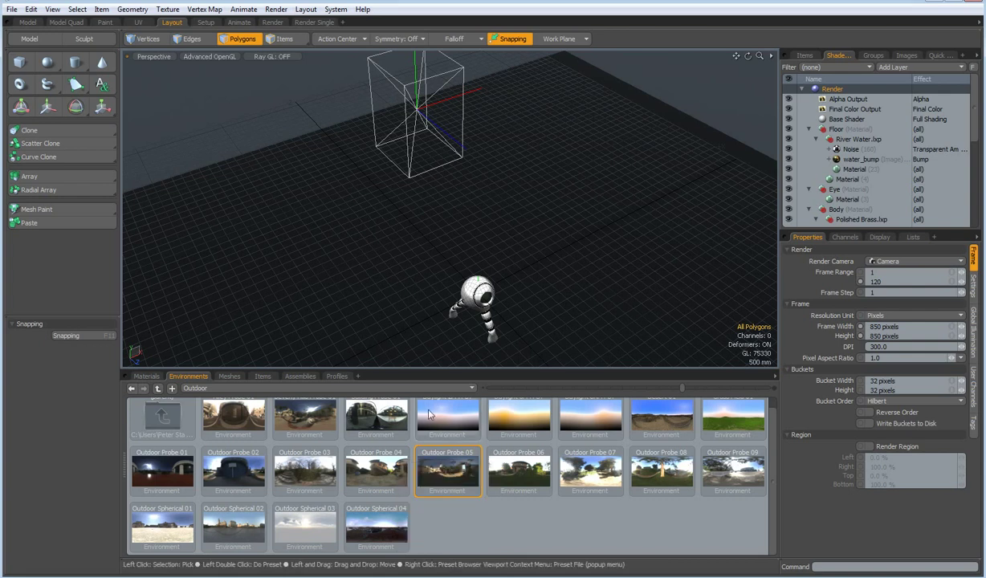
left_click(273, 22)
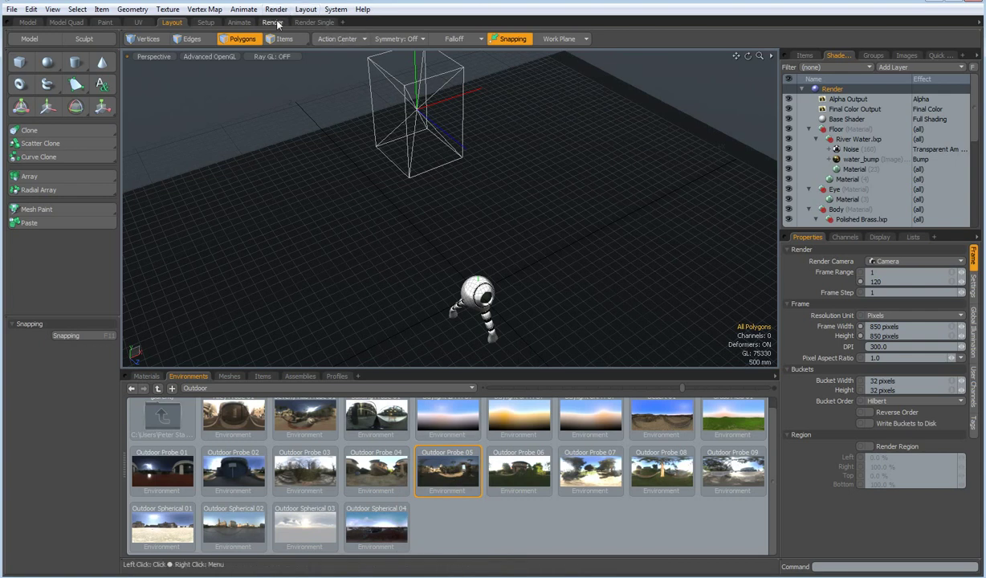
left_click_drag(388, 189, 367, 240, "alt")
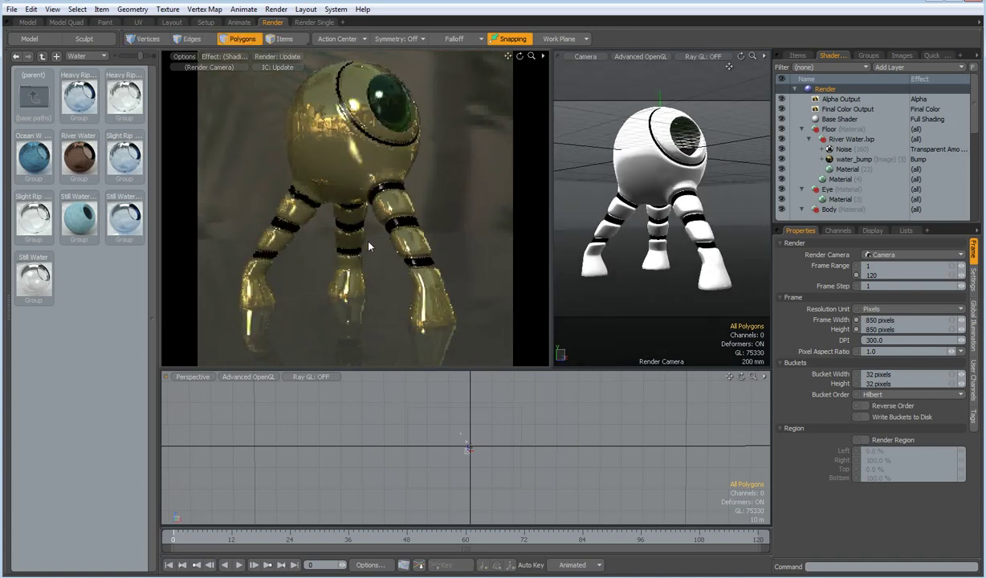
- Enable indirect illumination in the global illumination settings and render the frame
left_click(973, 334)
left_click(865, 289)
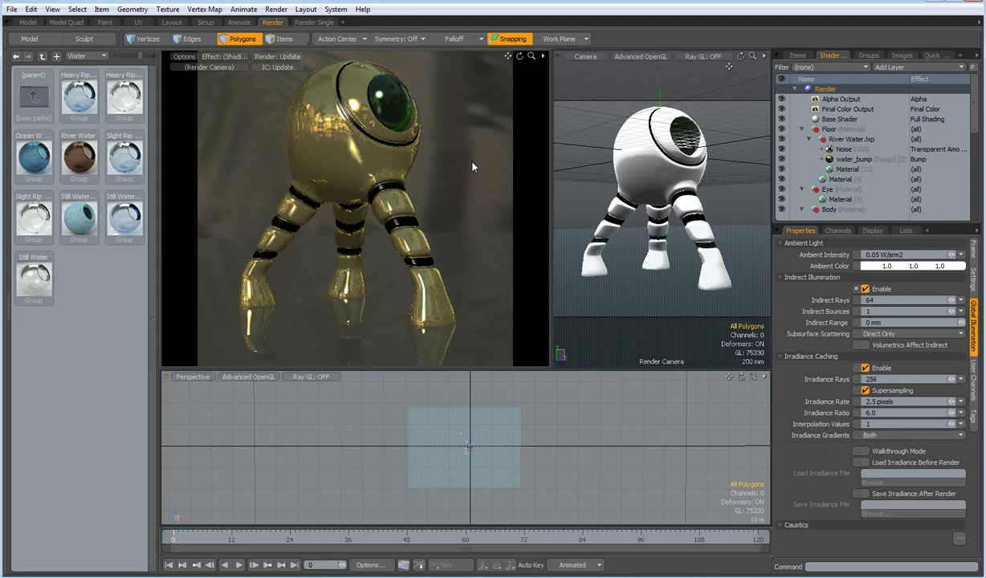
key("F9")
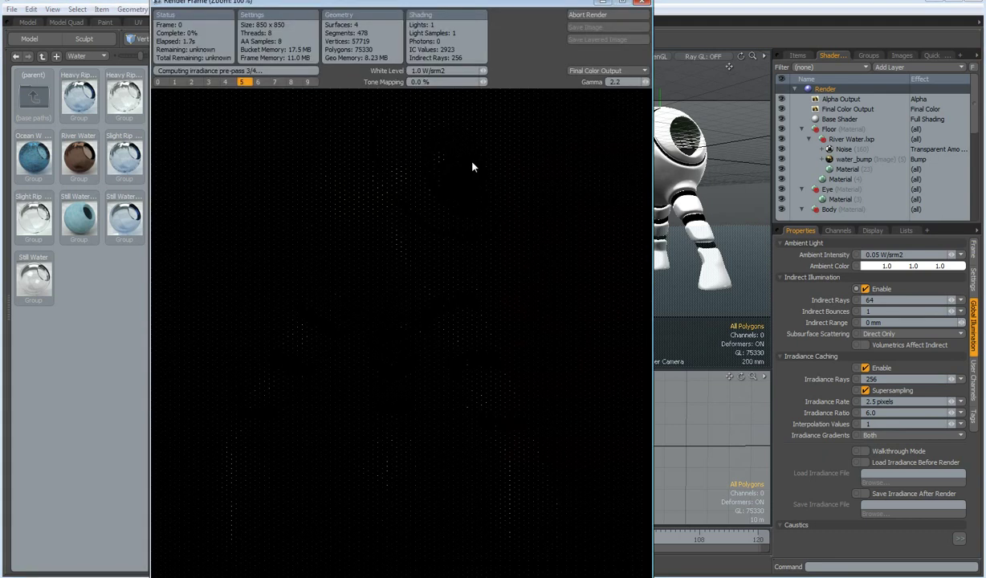